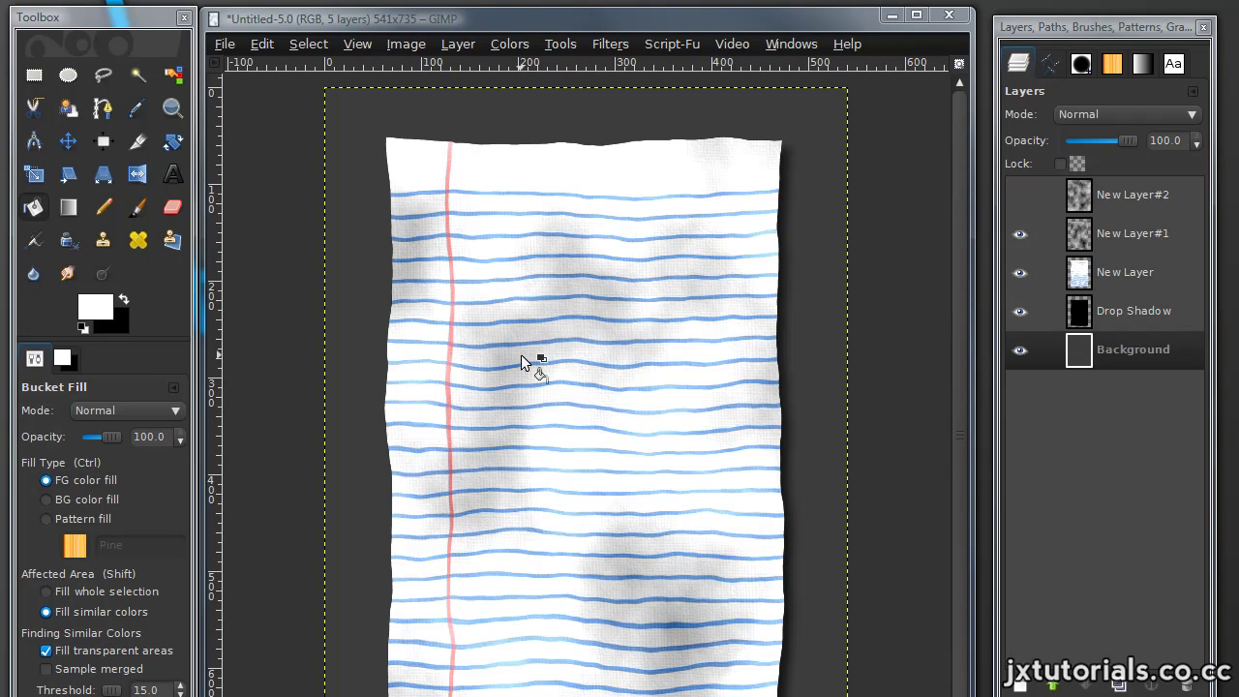
Step: Create a new 541x735 image beside the finished notebook paper example
click(601, 21)
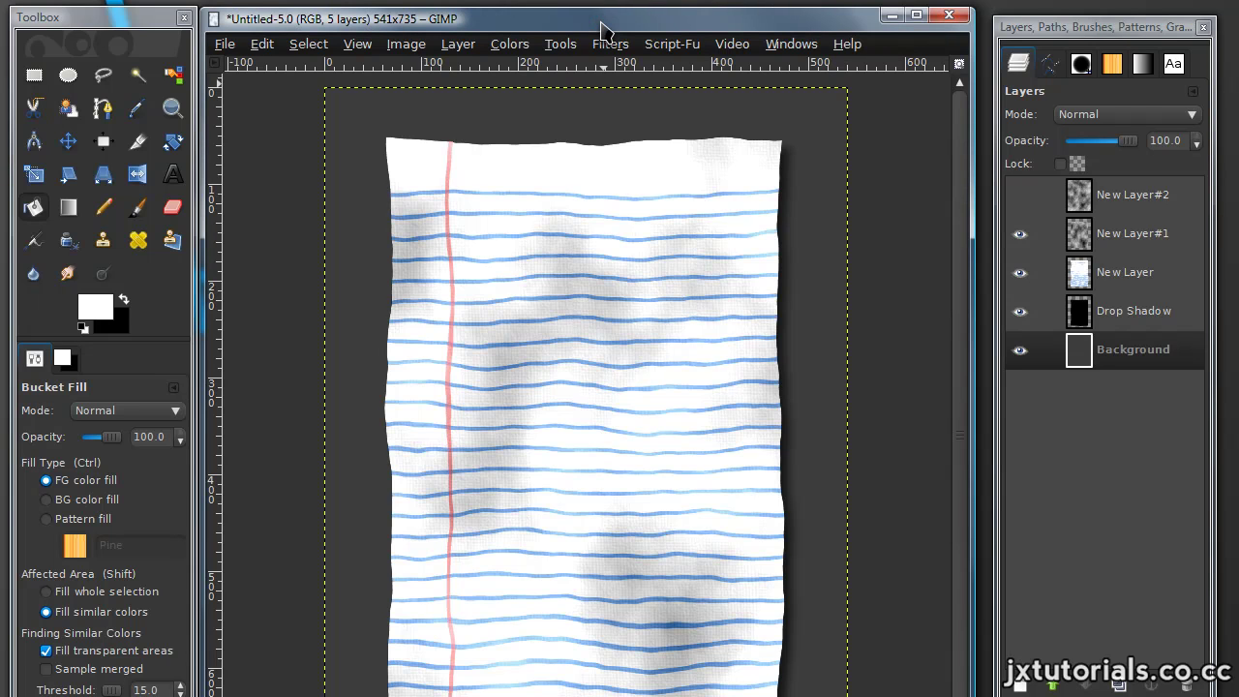
drag(601, 29, 607, 23)
click(233, 37)
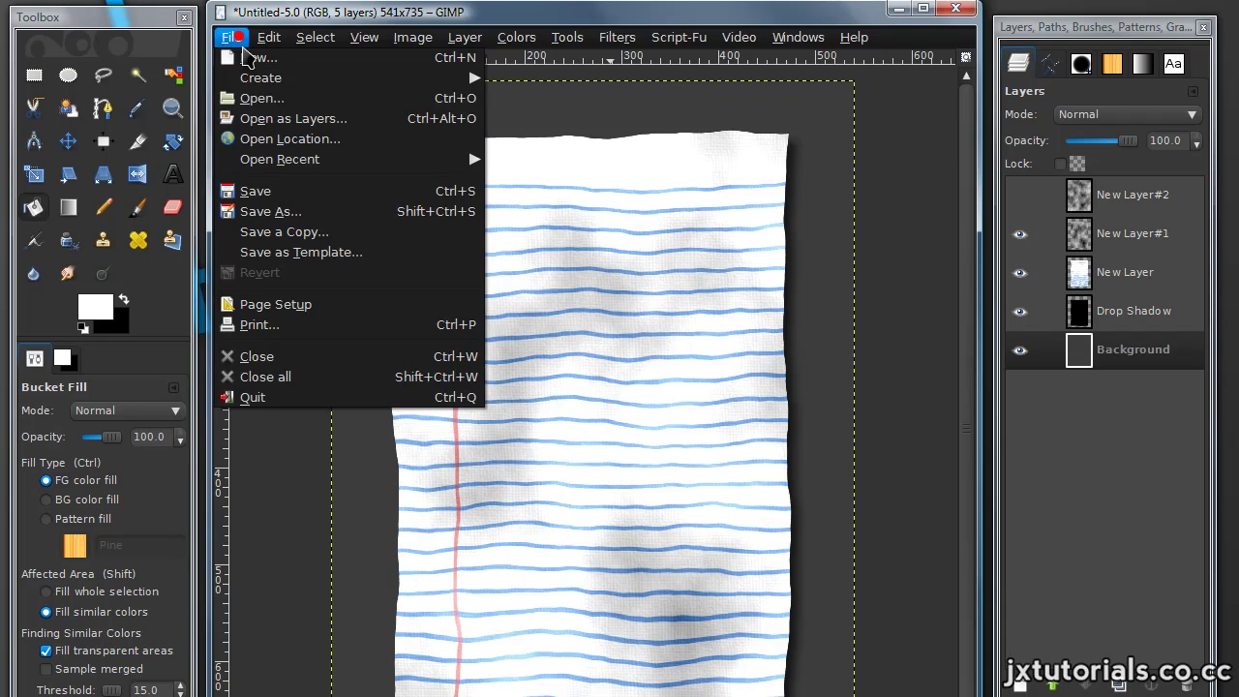
click(242, 52)
click(821, 383)
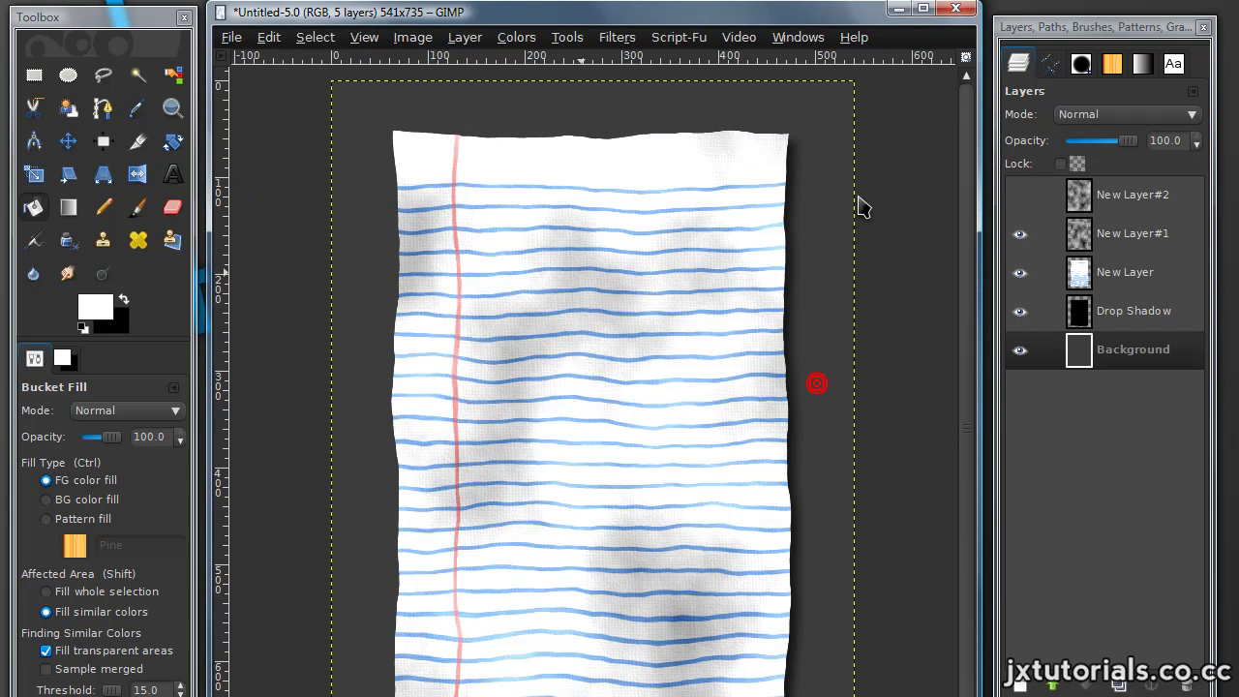
Step: Fill the new image's canvas with dark grey 2a2a2a
click(892, 9)
drag(520, 83, 734, 39)
click(97, 308)
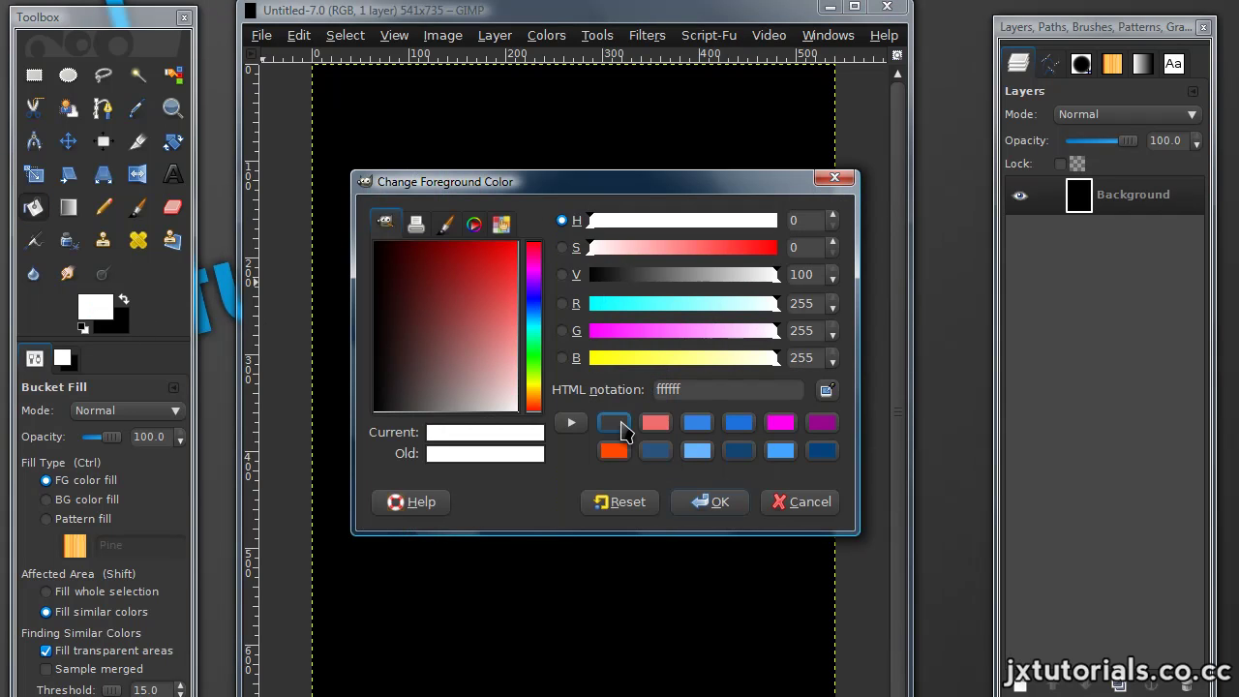
double_click(622, 429)
text(2a2a2a)
click(708, 500)
click(663, 368)
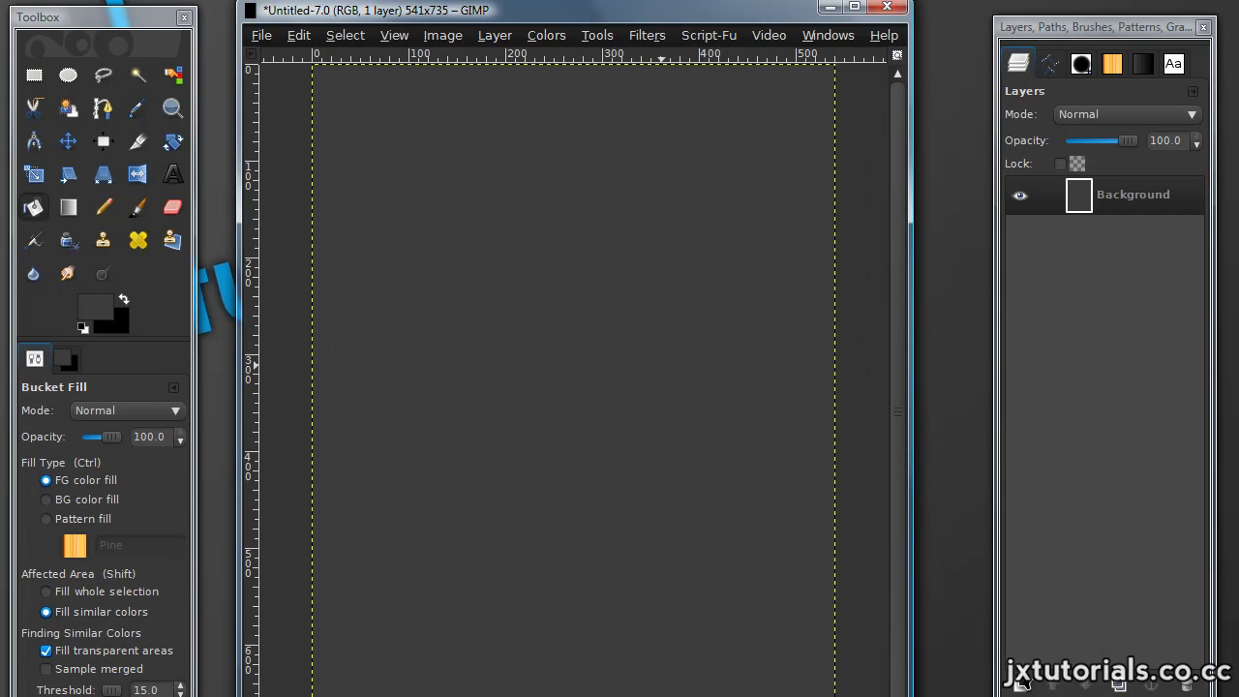
Step: Add a transparent layer and select a 419x627 page rectangle on it
click(1023, 685)
key(Return)
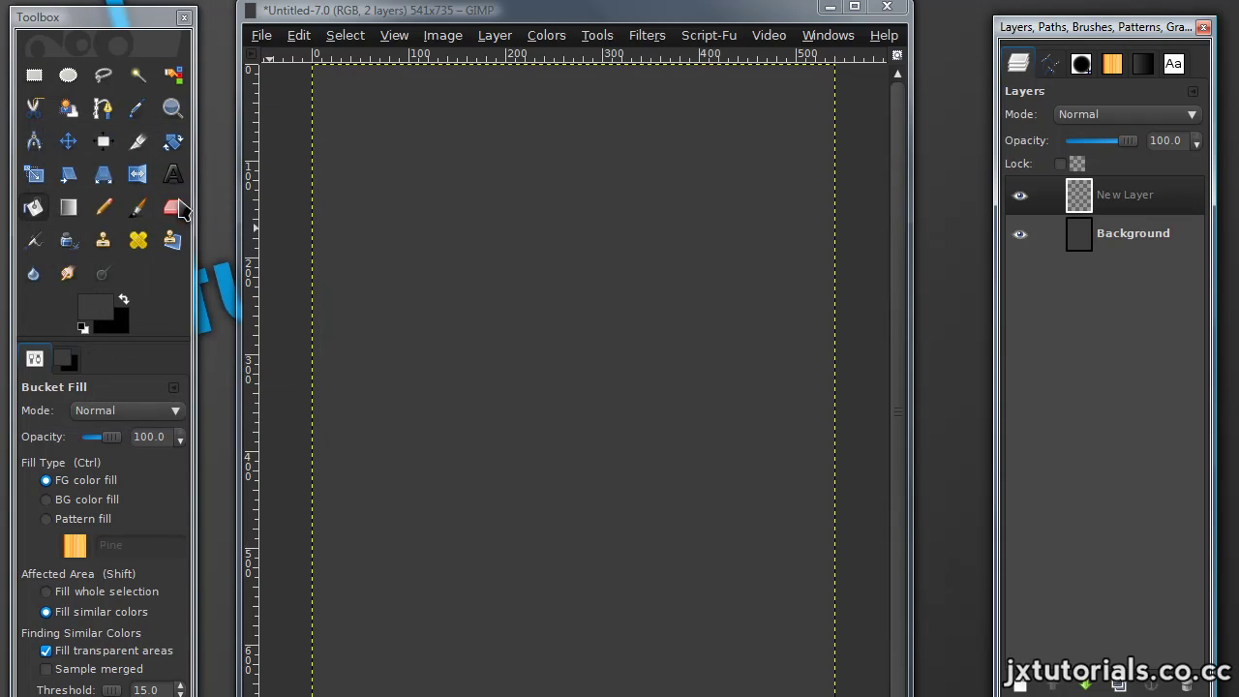
click(34, 74)
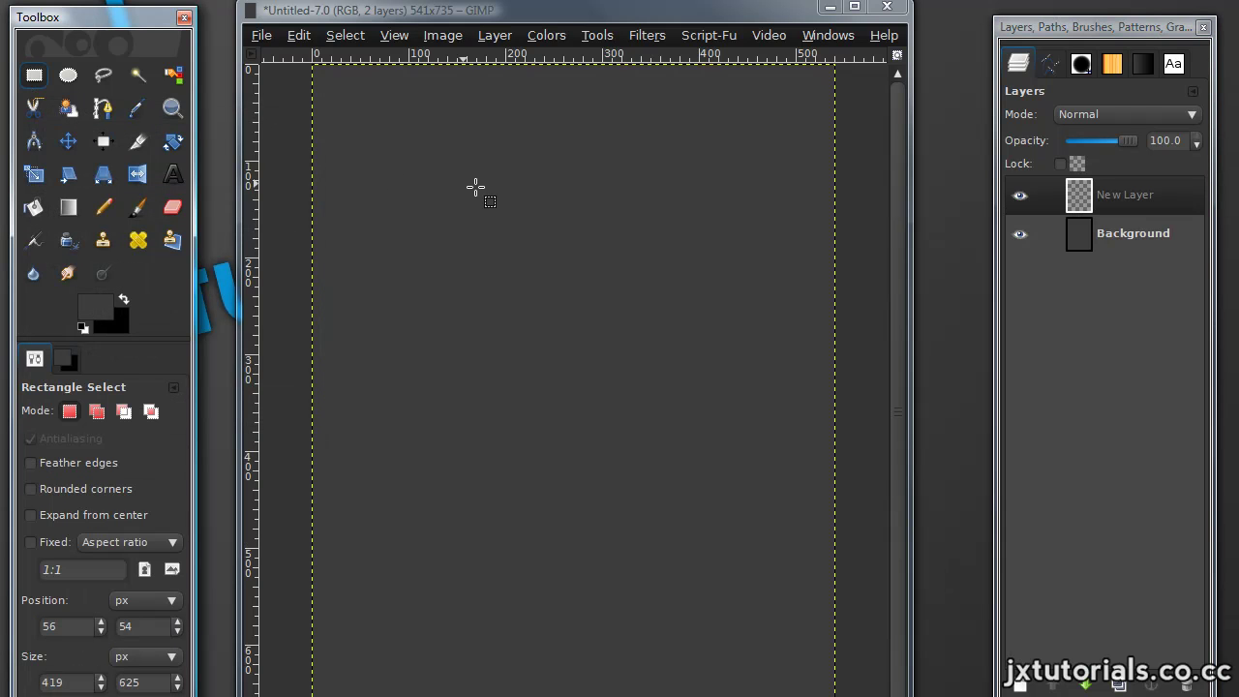
drag(386, 124, 791, 696)
drag(648, 506, 629, 490)
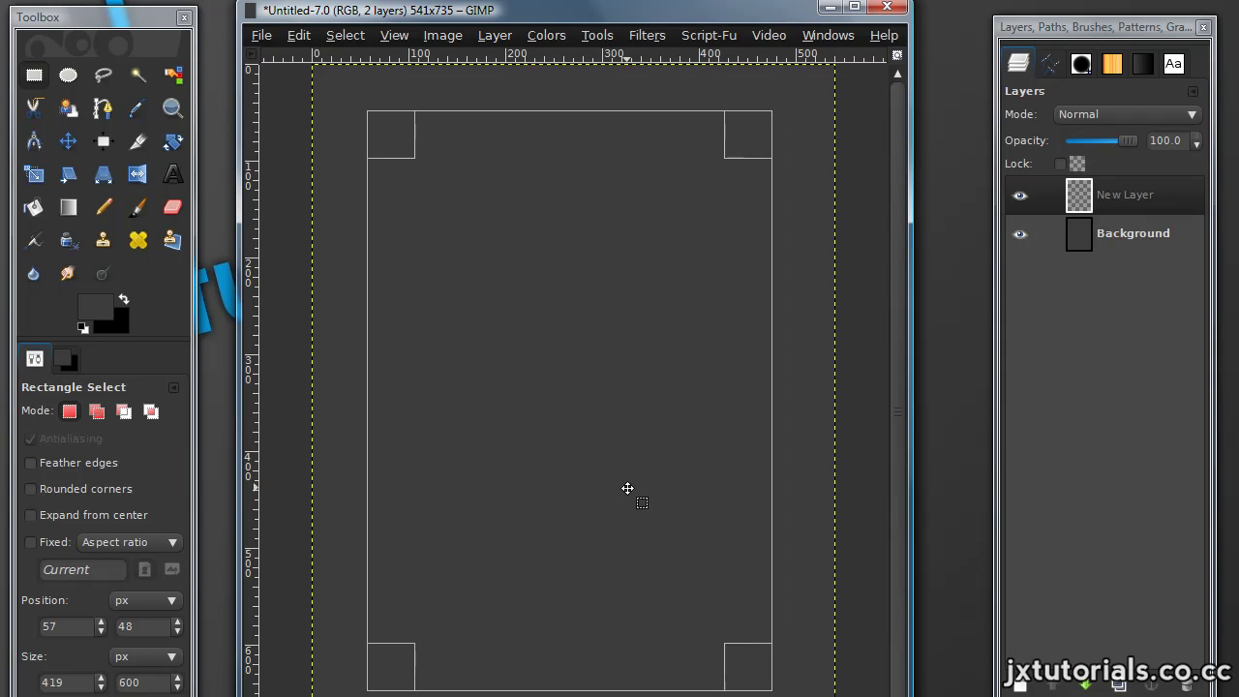
drag(597, 662, 597, 689)
key(Right)
key(Right)
key(Right)
key(Right)
key(Right)
key(Right)
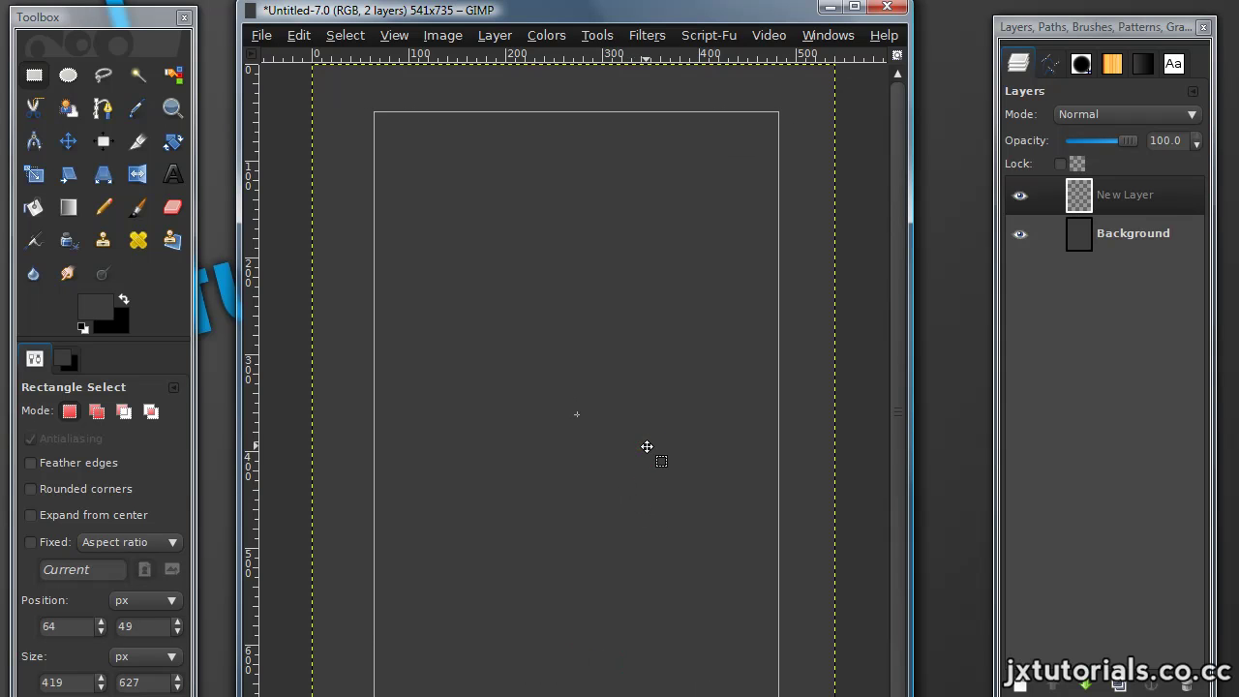
key(Down)
key(Down)
key(Down)
key(Down)
key(Down)
key(Down)
key(Down)
key(Down)
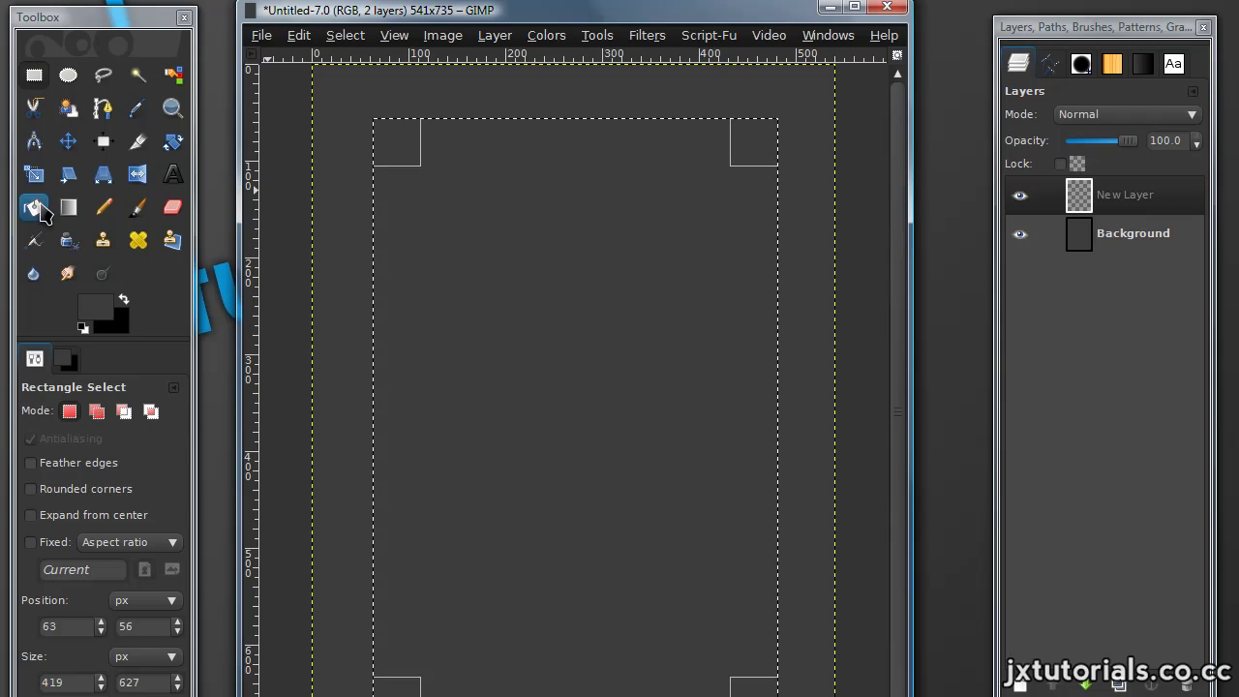
Step: Fill the page rectangle with white and clear the selection
click(33, 206)
click(83, 328)
click(123, 300)
click(497, 324)
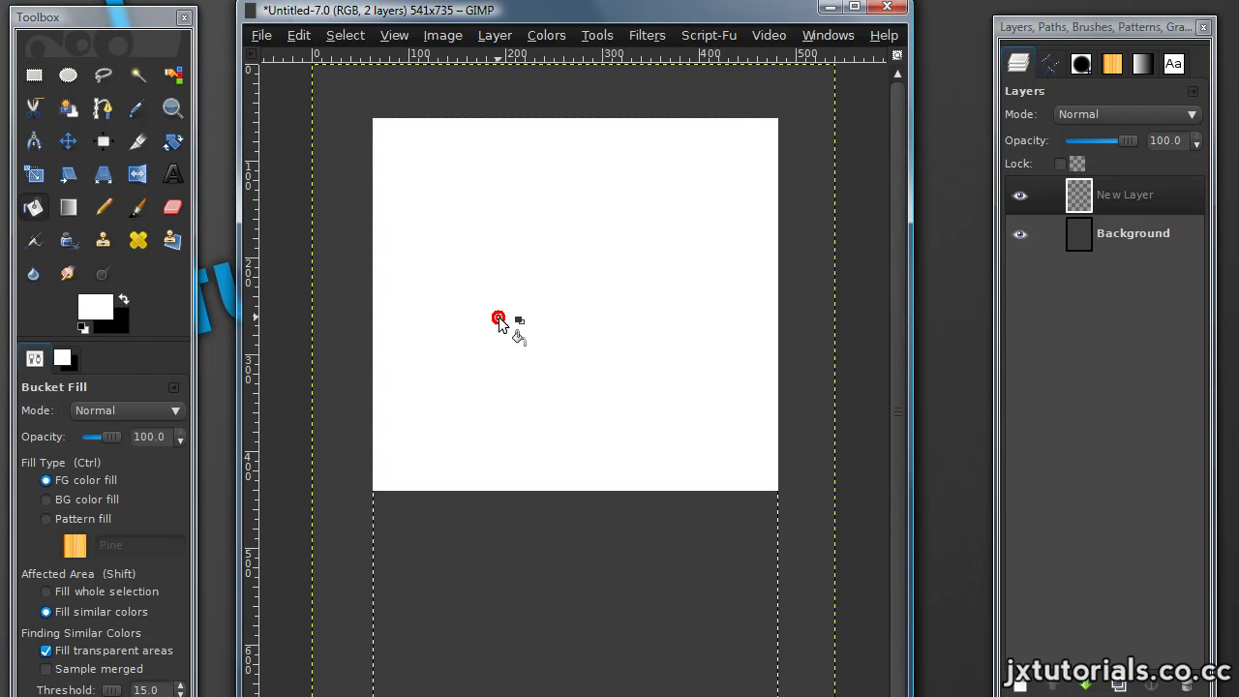
click(345, 35)
click(360, 75)
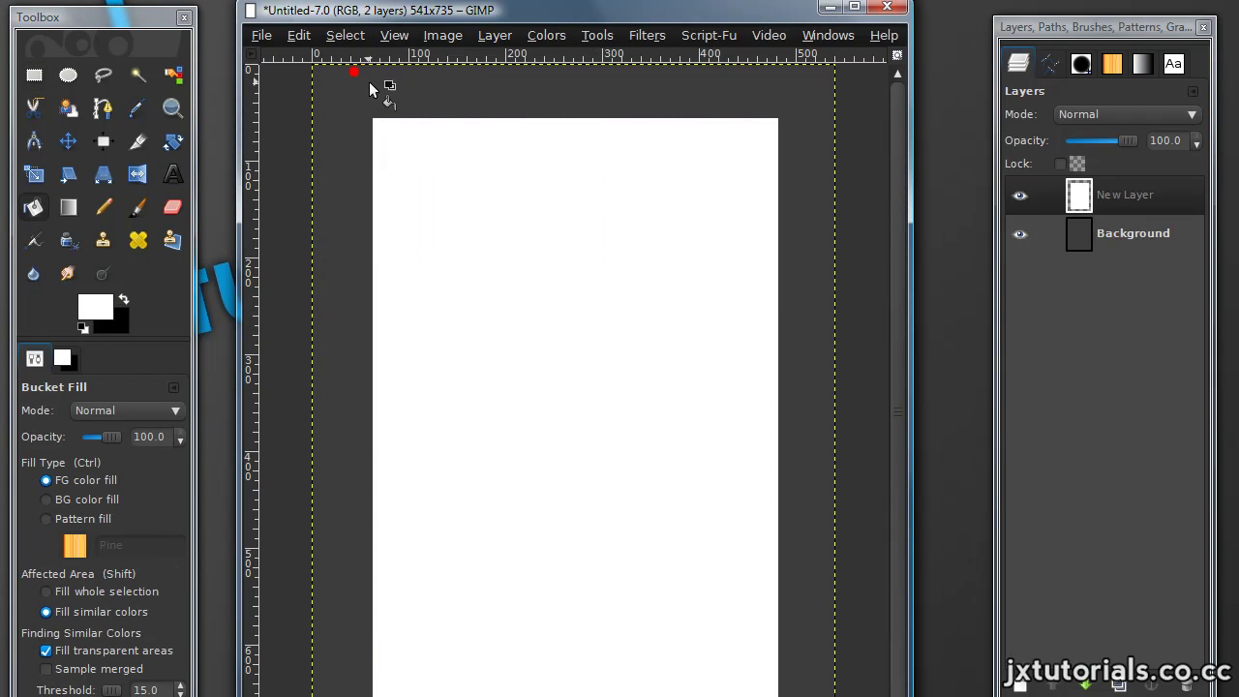
Step: Add another empty layer and set the background colour to light blue 5ca1f6
click(1020, 685)
click(199, 423)
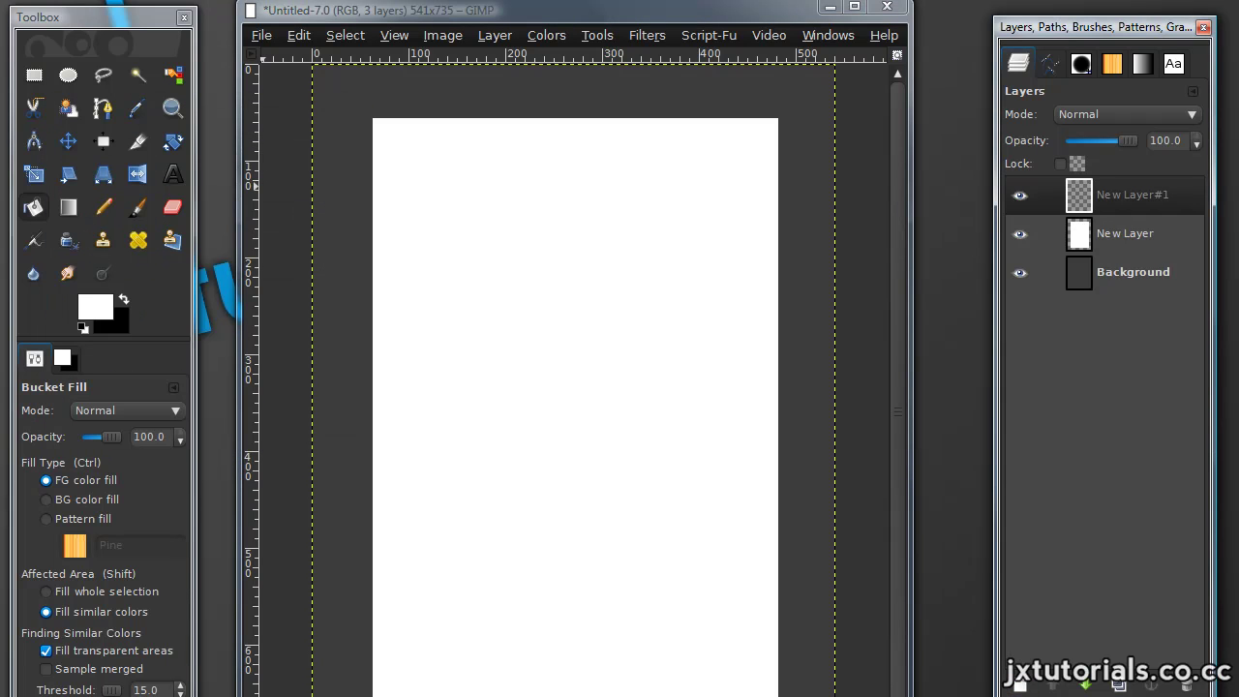
click(114, 330)
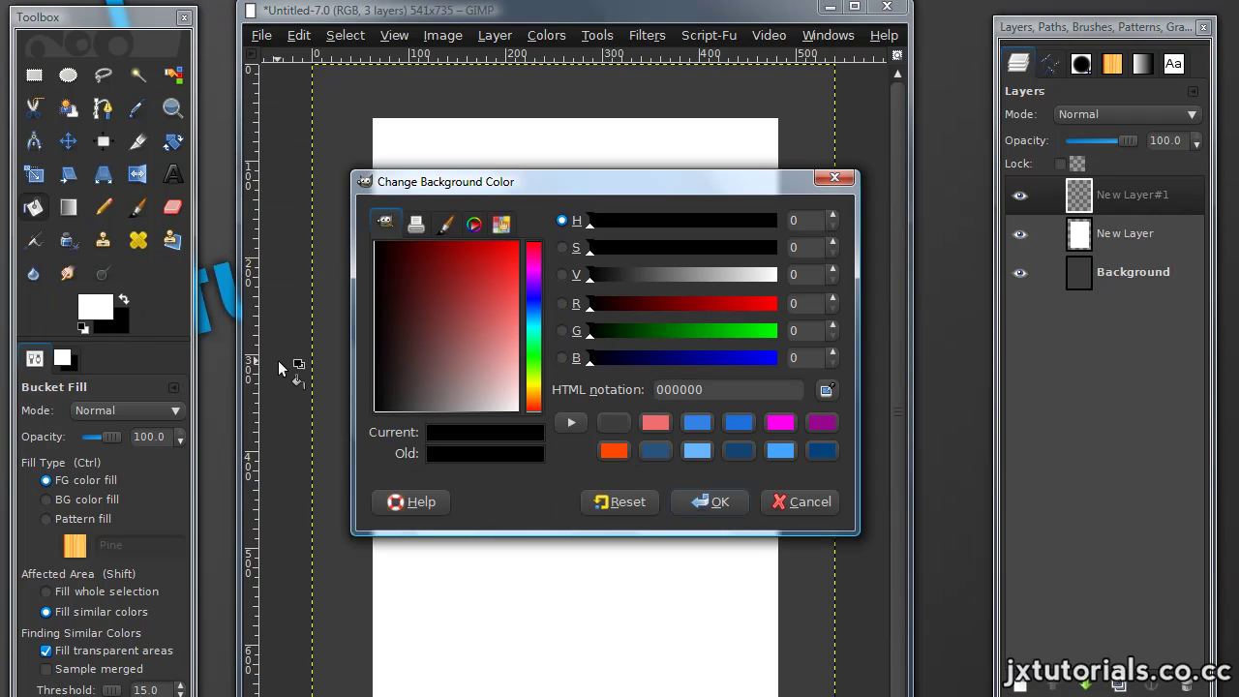
click(735, 422)
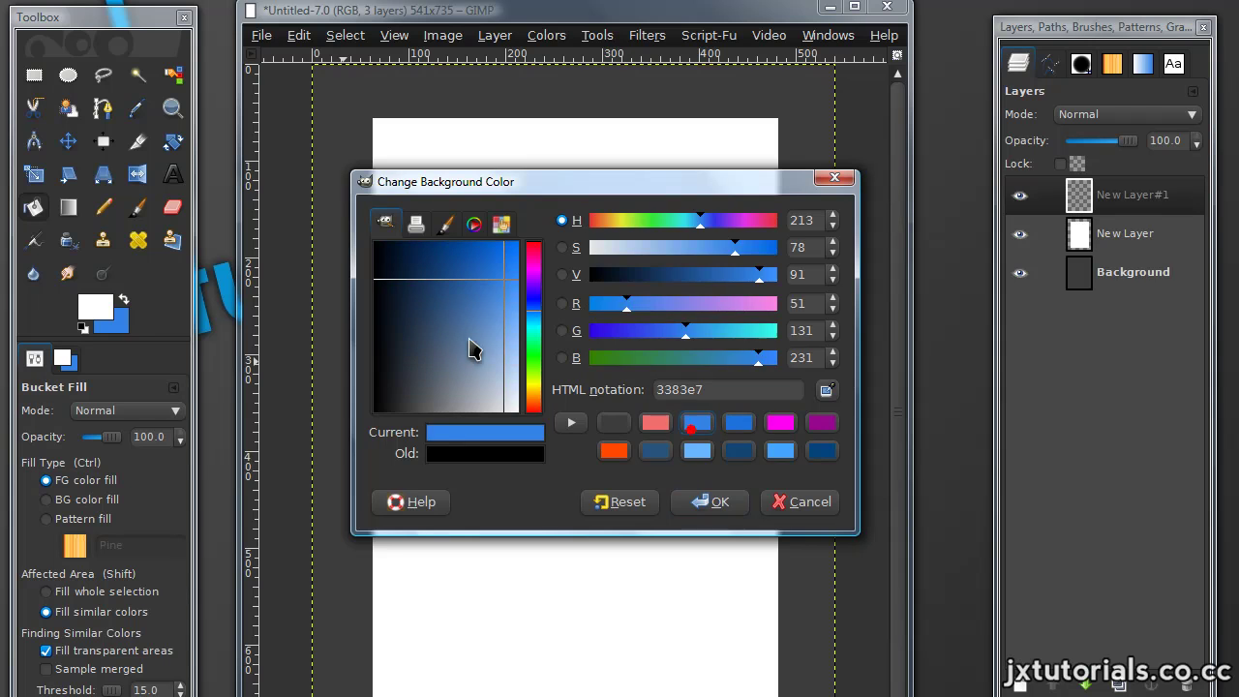
mouse_move(492, 304)
mouse_down()
mouse_move(520, 314)
mouse_move(510, 306)
mouse_up()
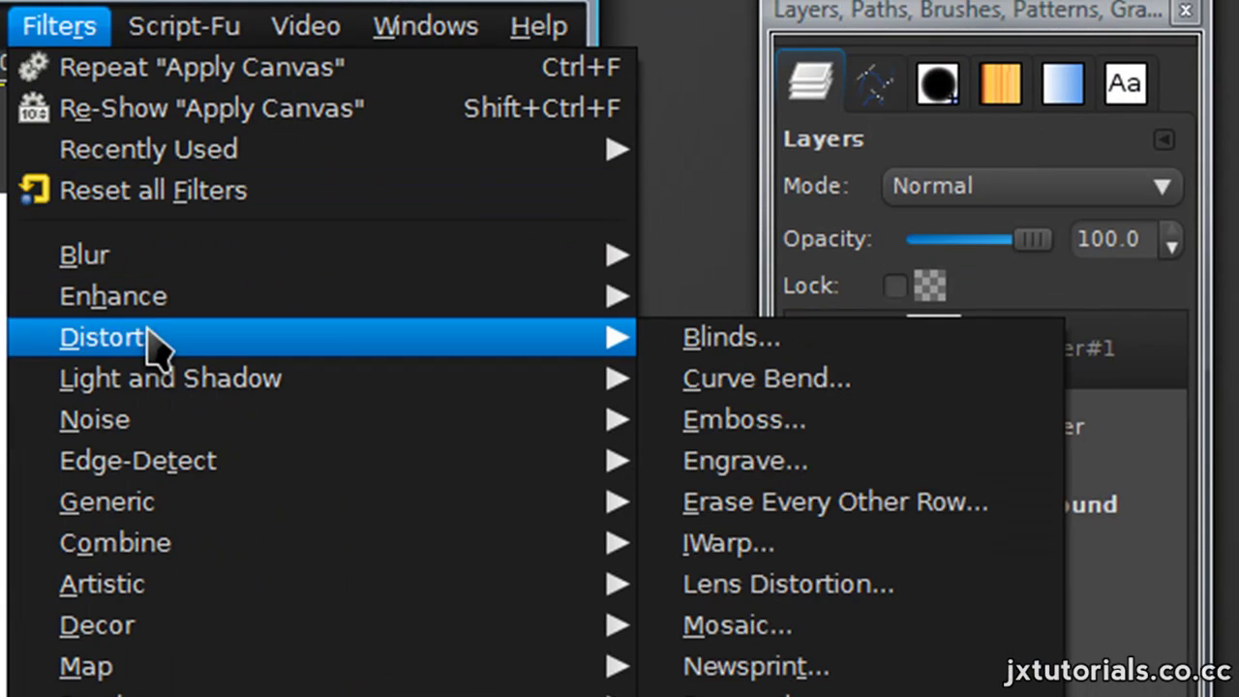
Step: Apply a horizontal Blinds filter with displacement 60 and 33 segments
click(755, 378)
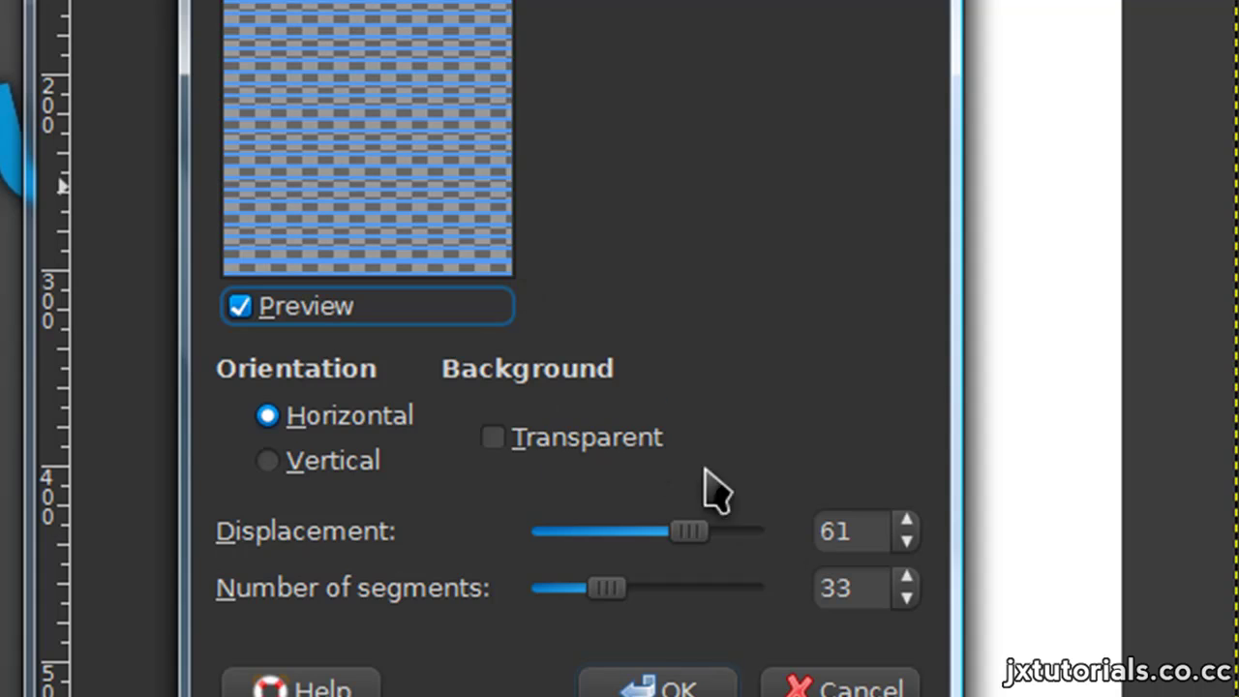
click(906, 542)
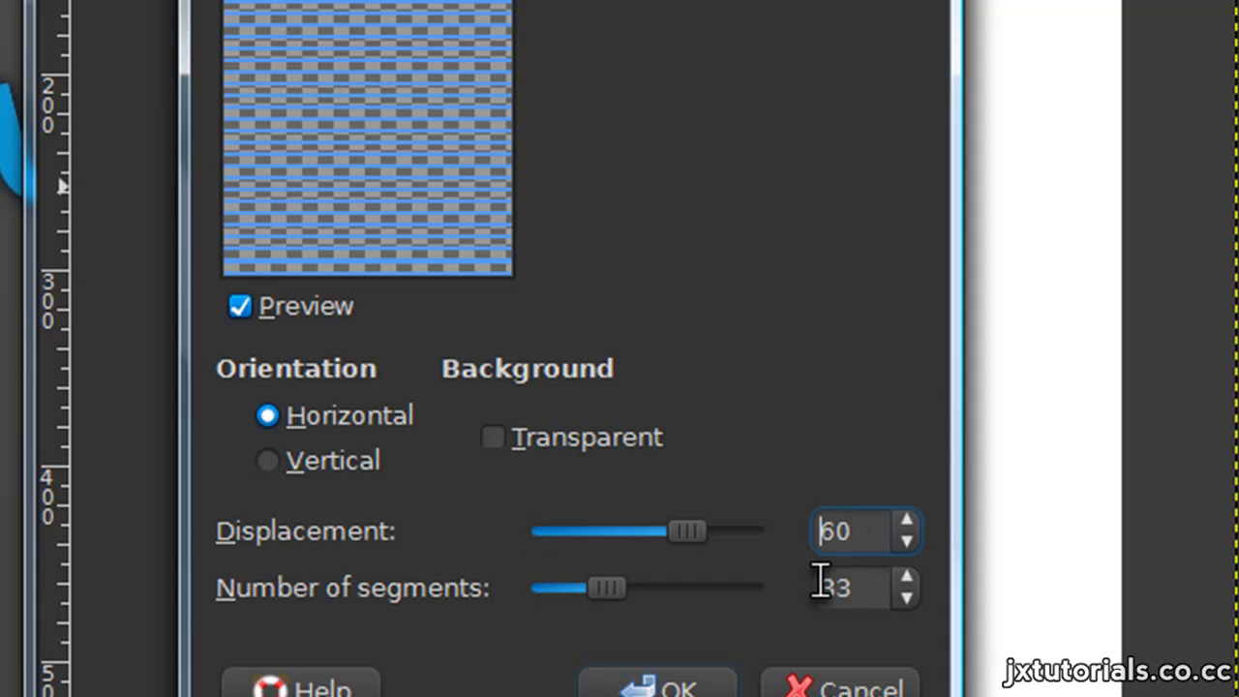
click(658, 684)
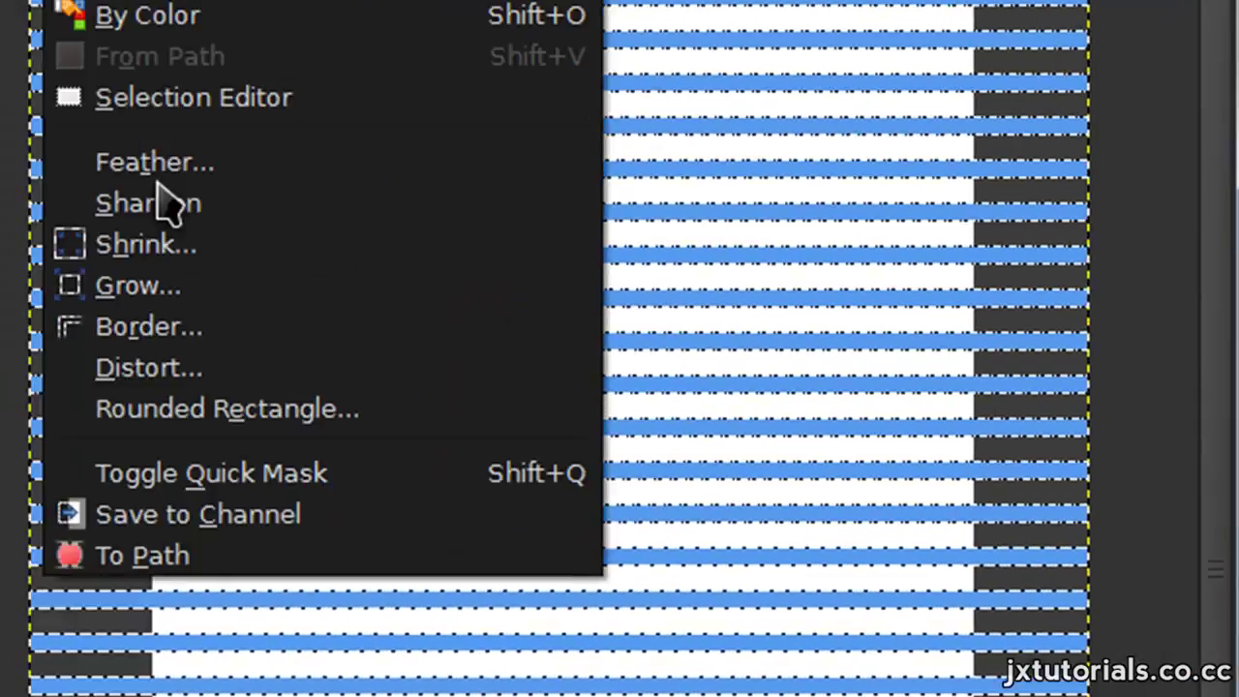
Step: Shrink the stripe selection by 3 px and invert it to the stripe edges
click(498, 464)
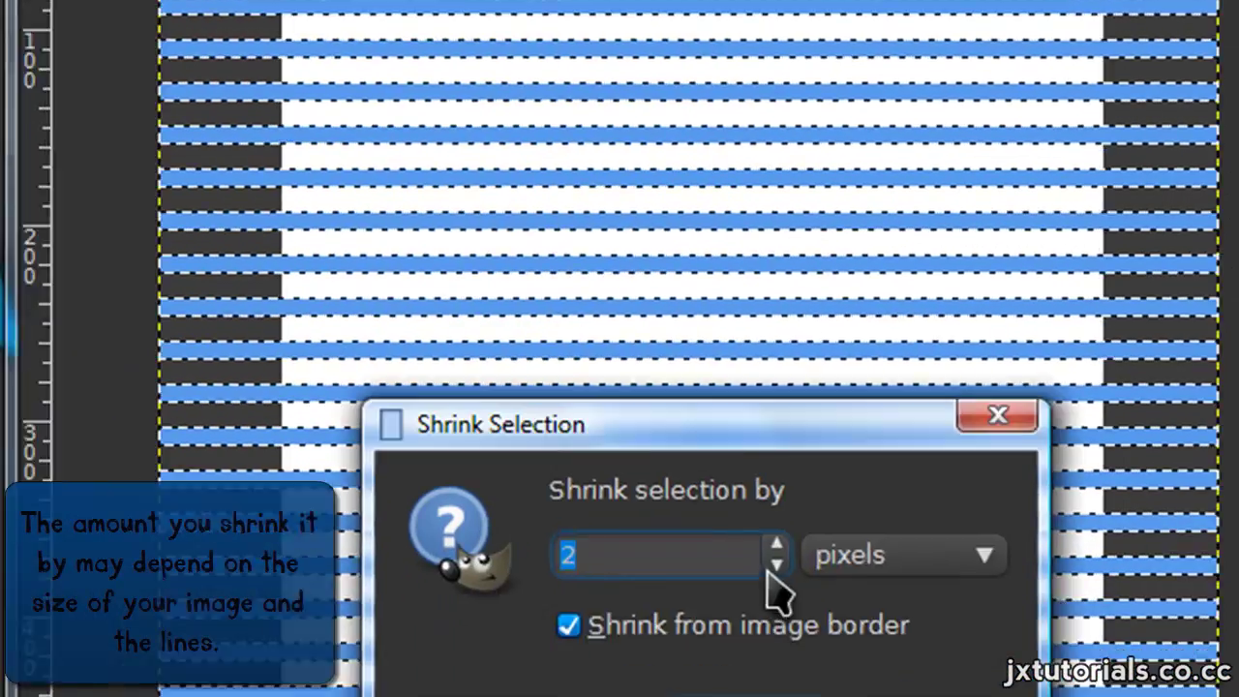
click(636, 357)
click(643, 537)
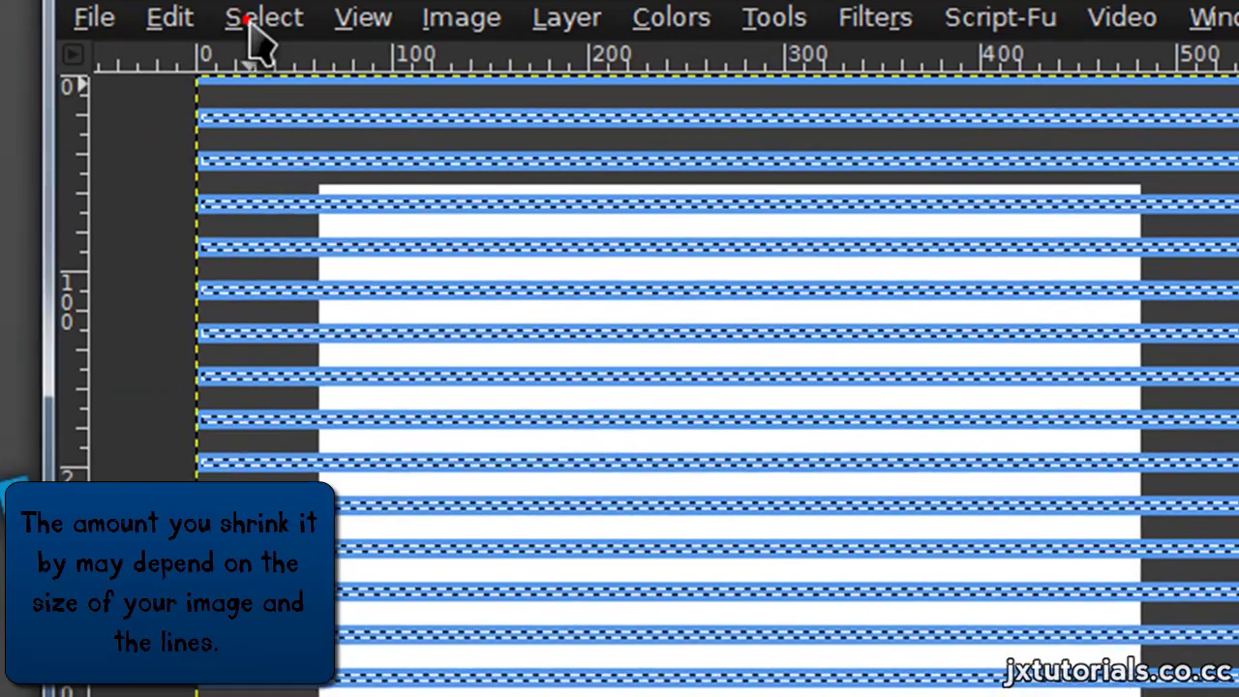
click(249, 20)
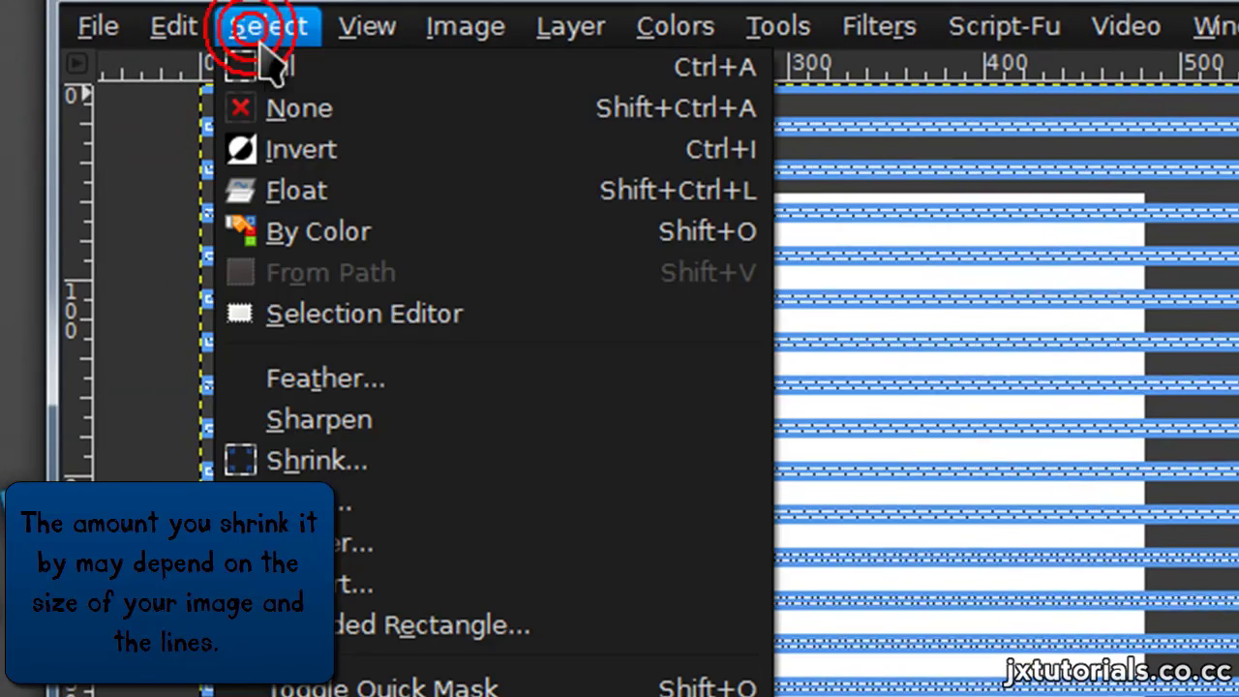
click(284, 146)
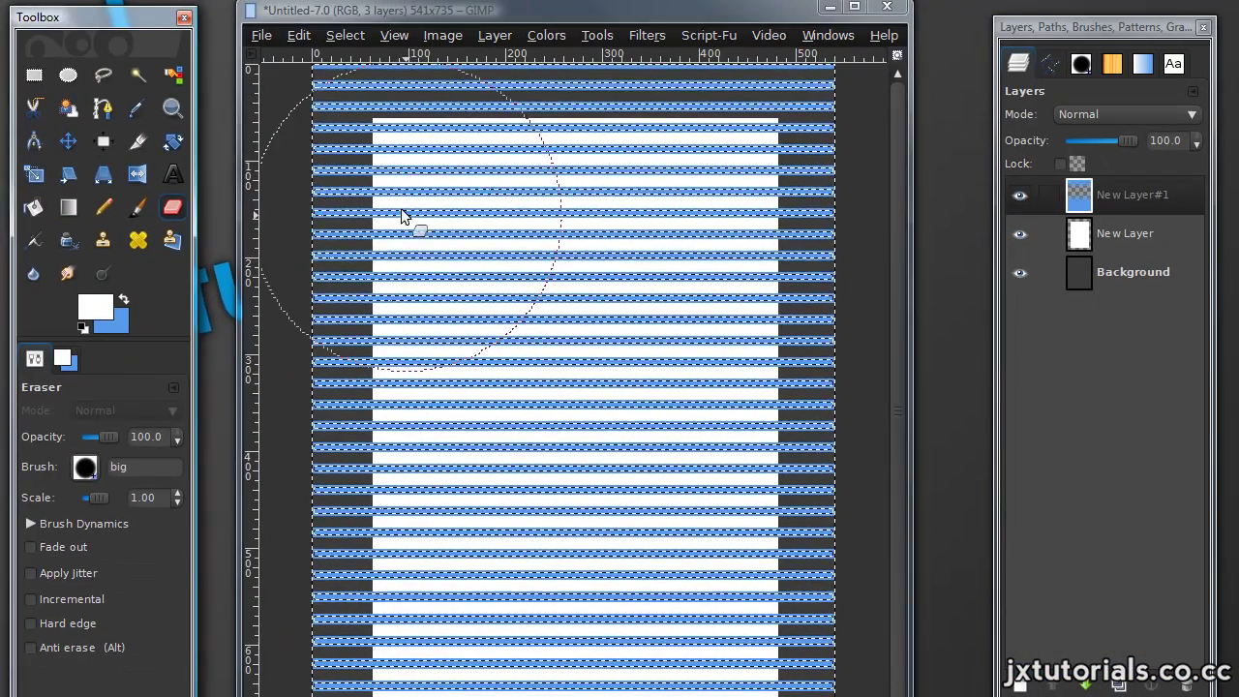
Step: Delete the selected stripe edges to leave thin ruled lines, then deselect
mouse_move(374, 166)
mouse_down()
mouse_move(604, 125)
mouse_move(700, 340)
mouse_move(569, 233)
mouse_move(260, 568)
mouse_move(416, 696)
mouse_up()
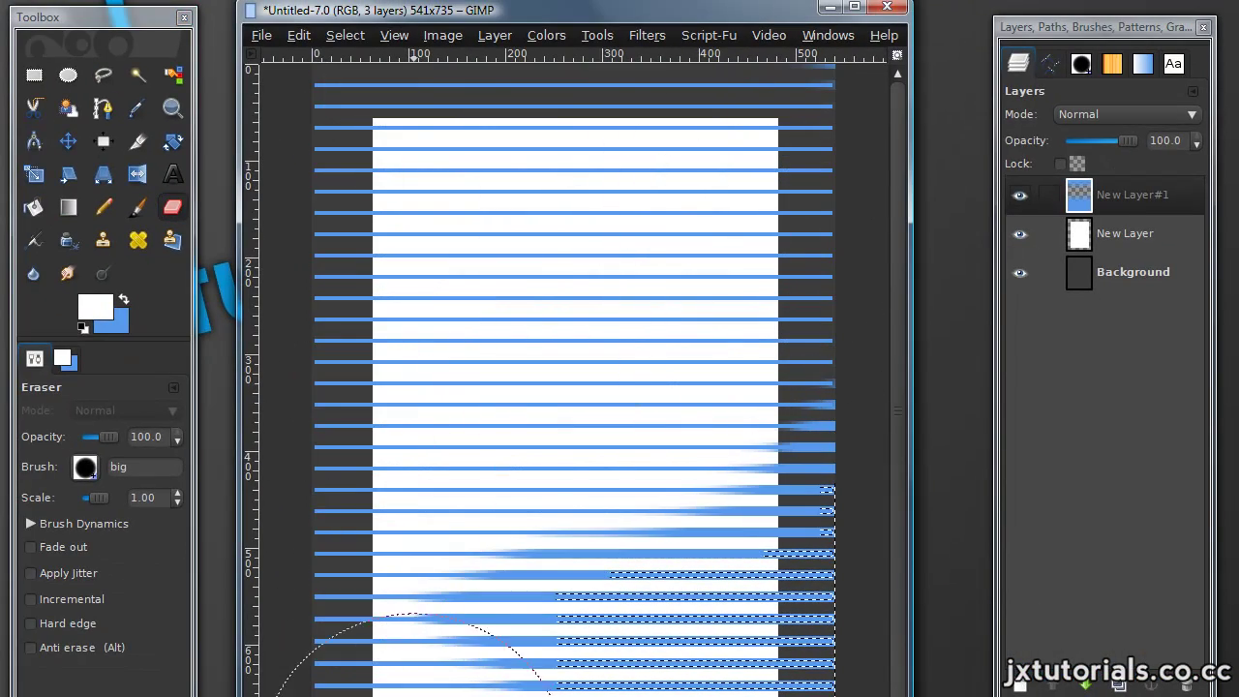
mouse_move(269, 639)
mouse_down()
mouse_move(358, 599)
mouse_move(427, 534)
mouse_move(703, 404)
mouse_up()
key(ctrl+z)
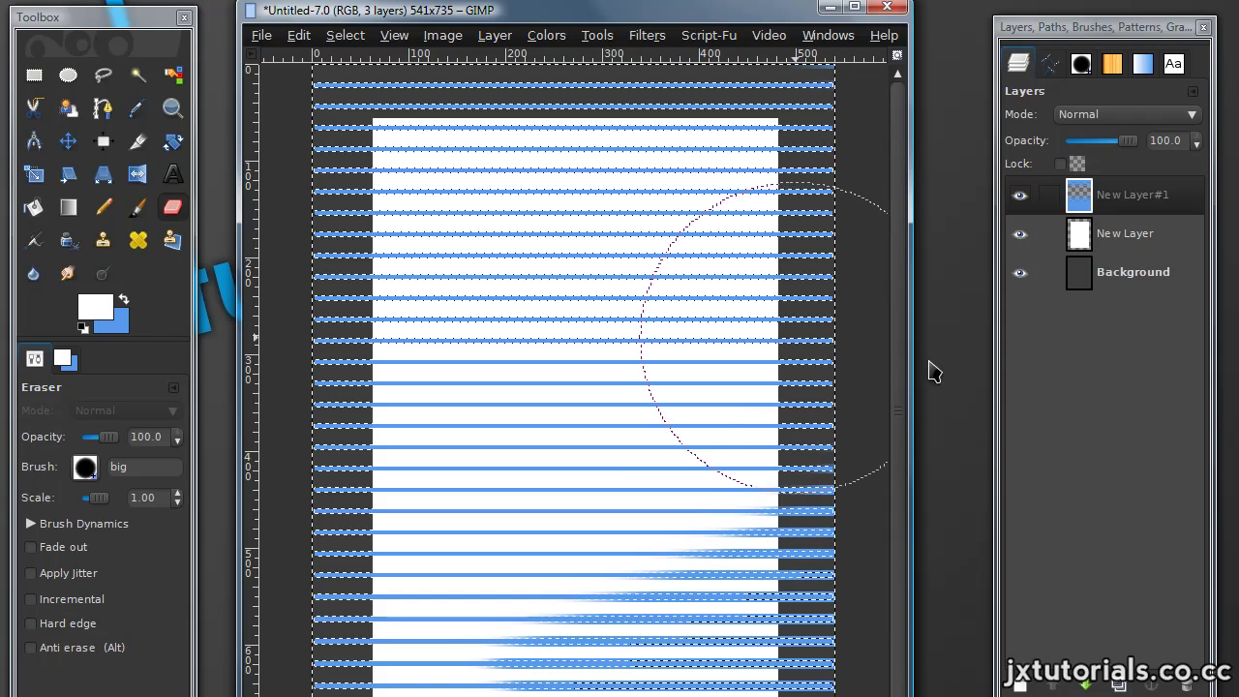
key(ctrl+z)
key(ctrl+z)
key(ctrl+z)
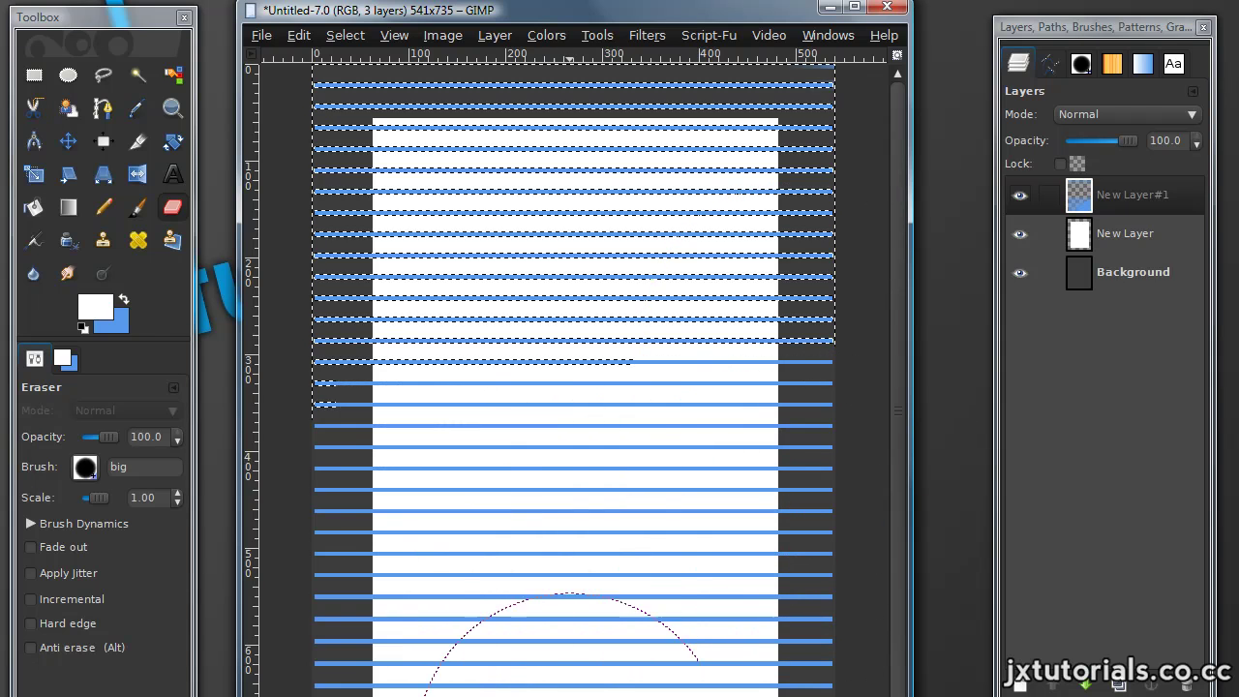
click(348, 36)
click(364, 77)
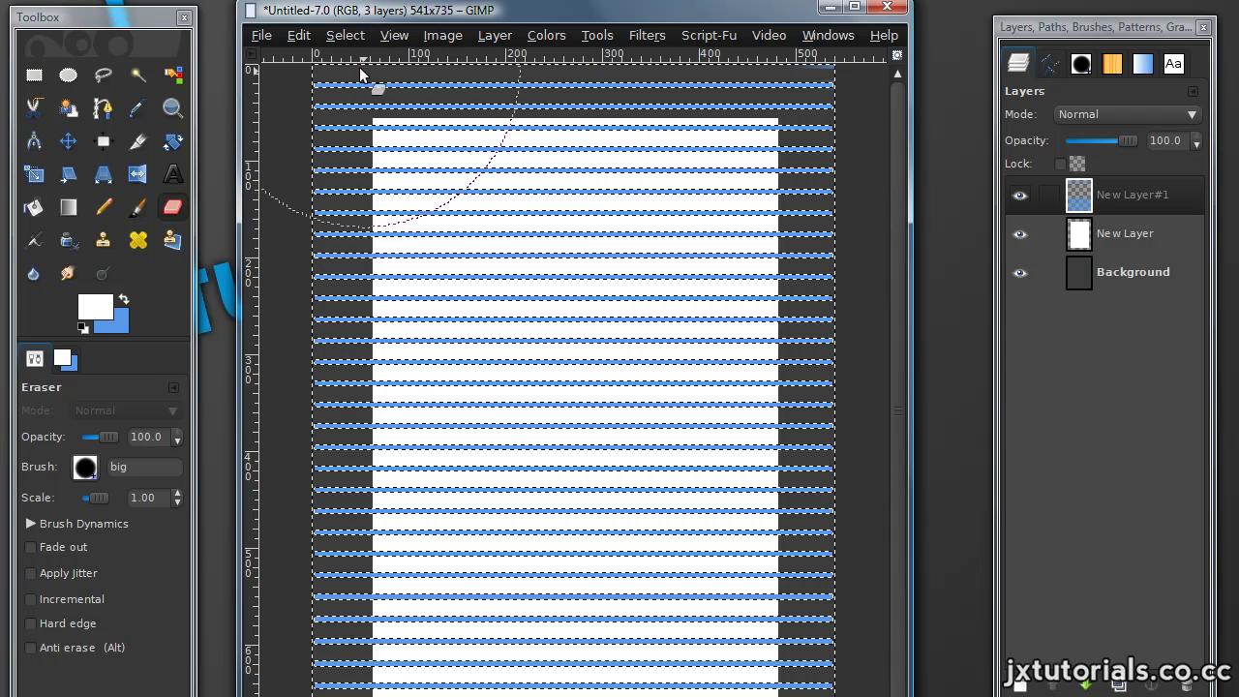
click(348, 36)
click(367, 81)
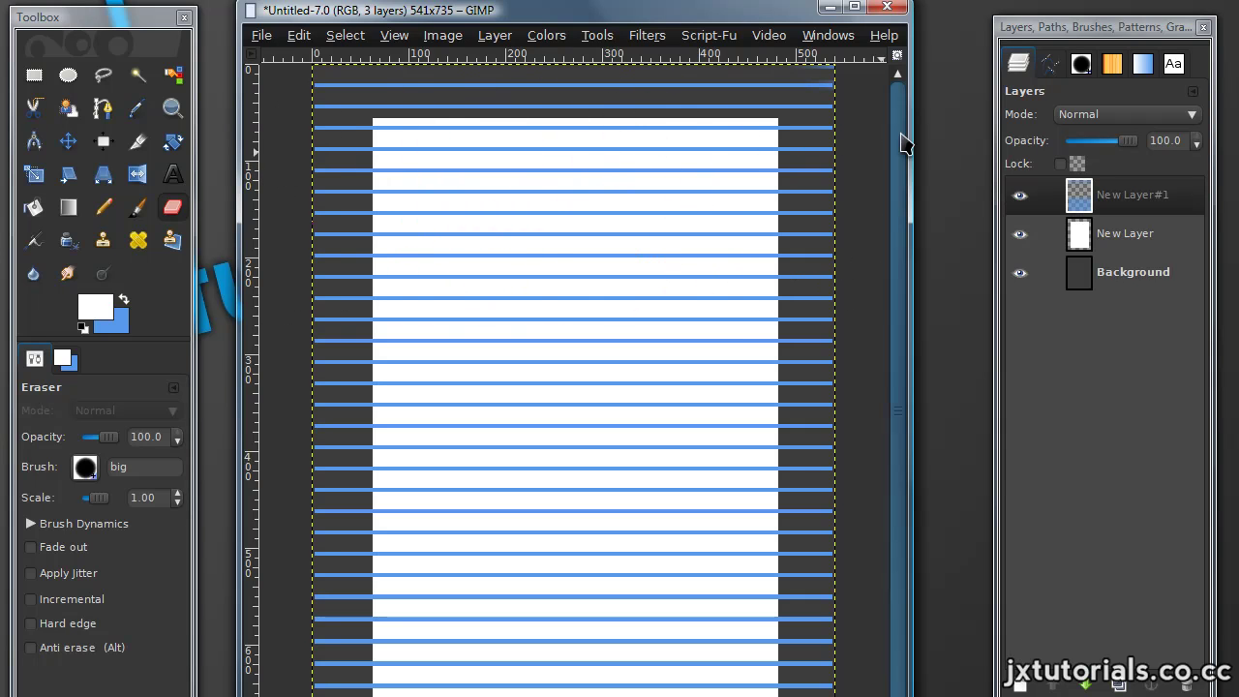
Step: Select the white page's shape with Alpha to Selection
click(1133, 233)
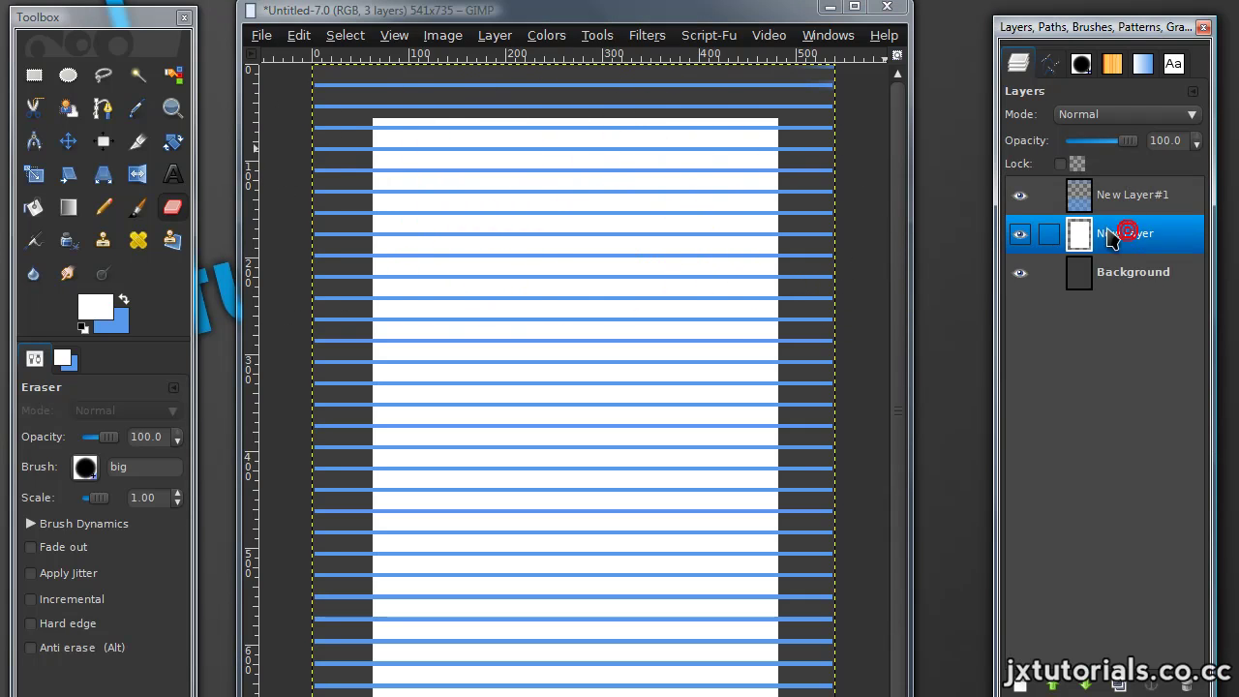
click(1021, 236)
click(1021, 237)
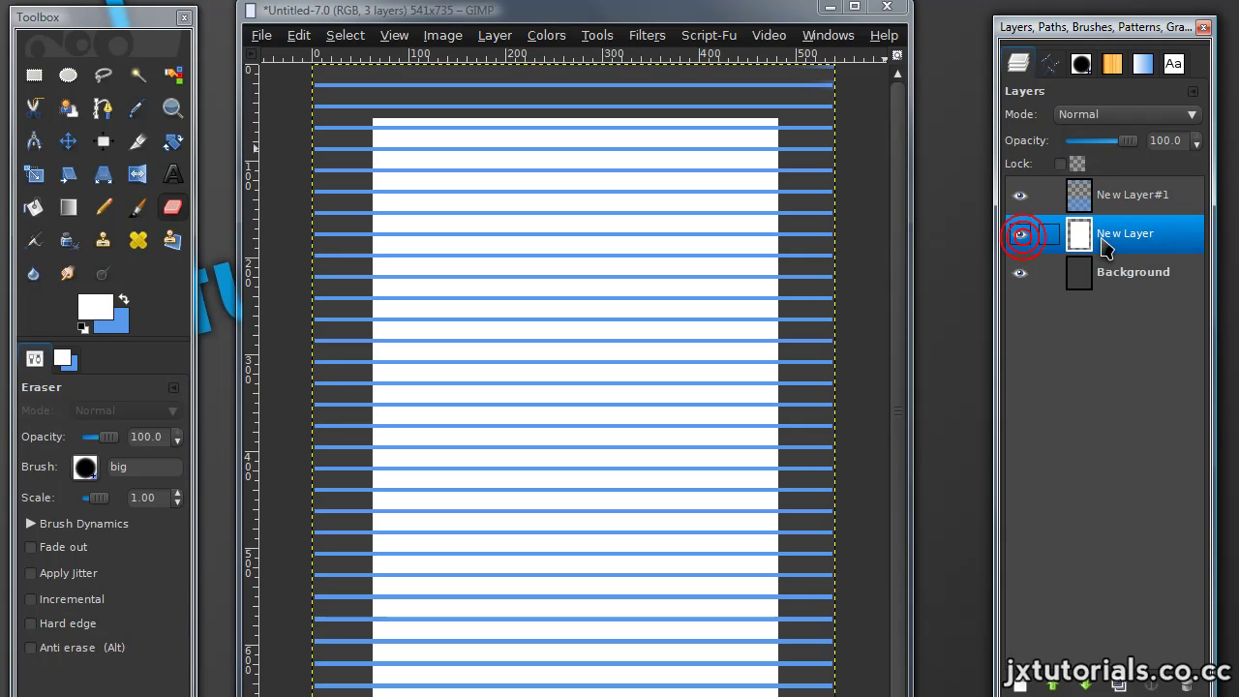
right_click(1102, 244)
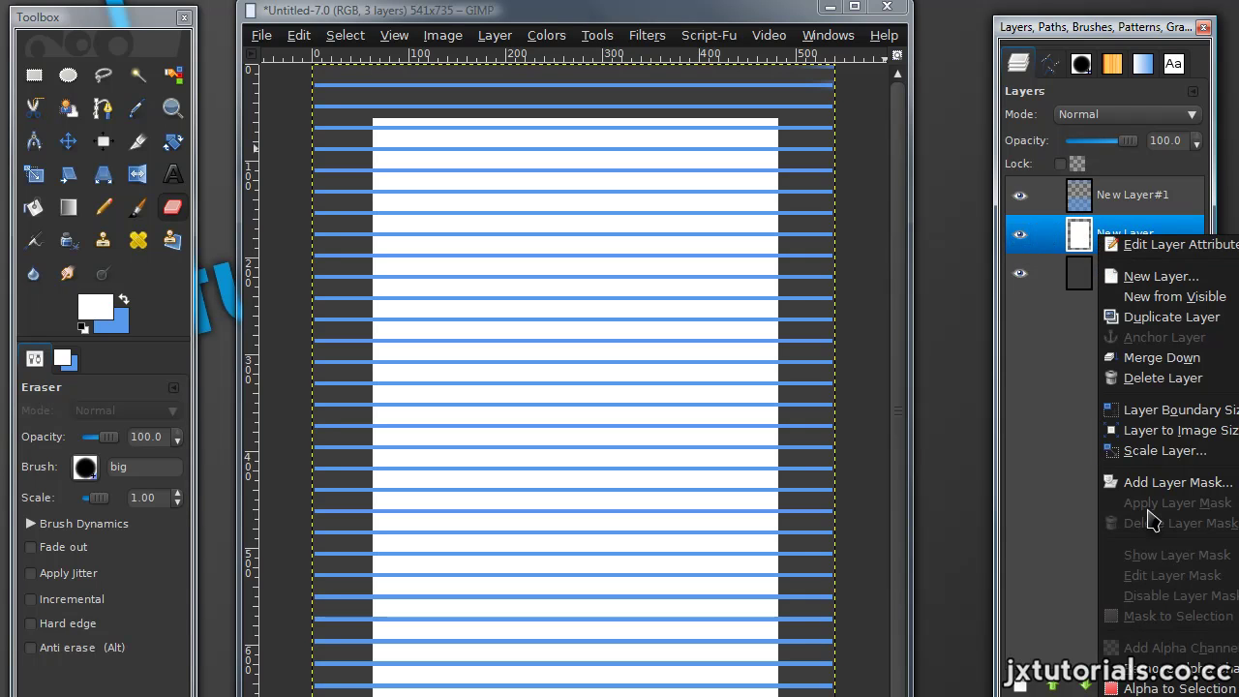
click(1162, 686)
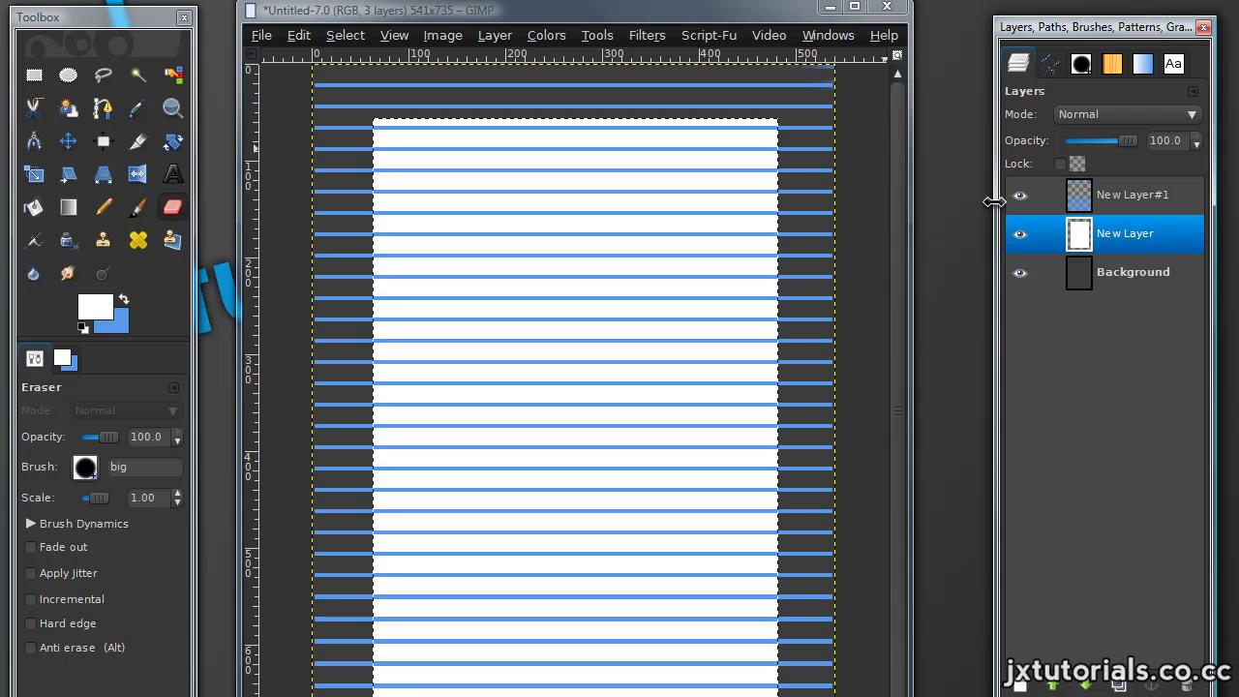
Step: On the blue stripes layer, invert the selection to everything outside the page
click(1126, 199)
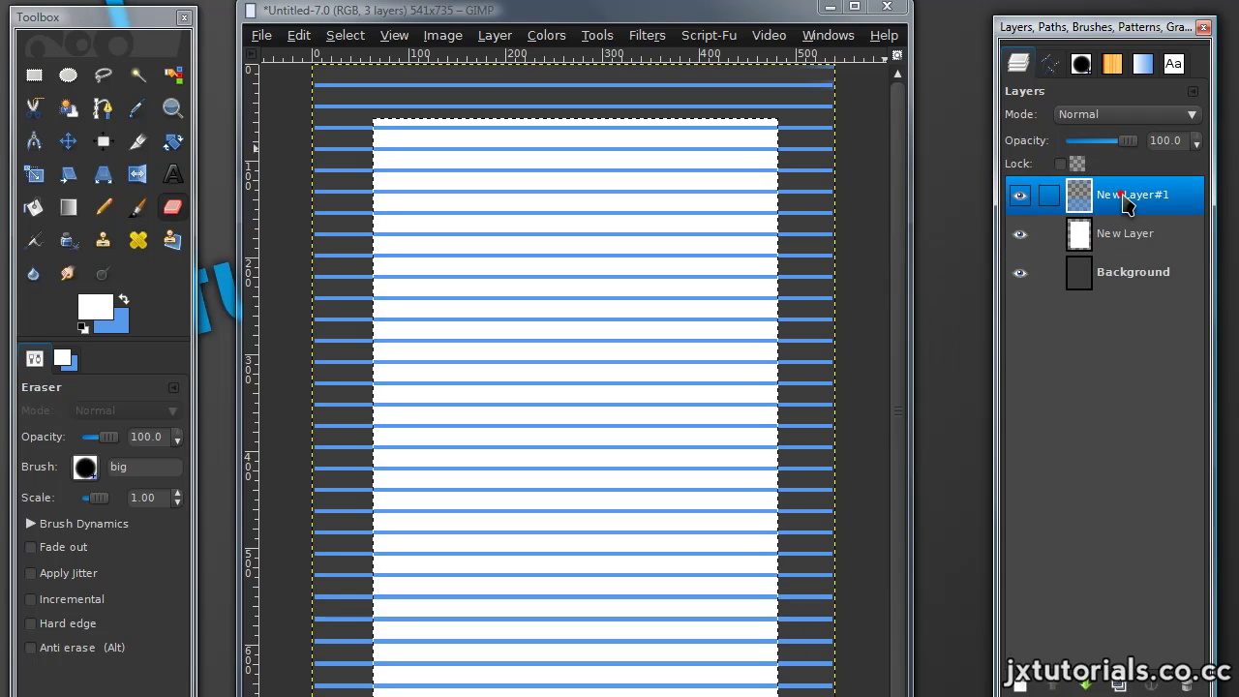
click(1021, 199)
click(1022, 198)
click(1023, 198)
click(1025, 198)
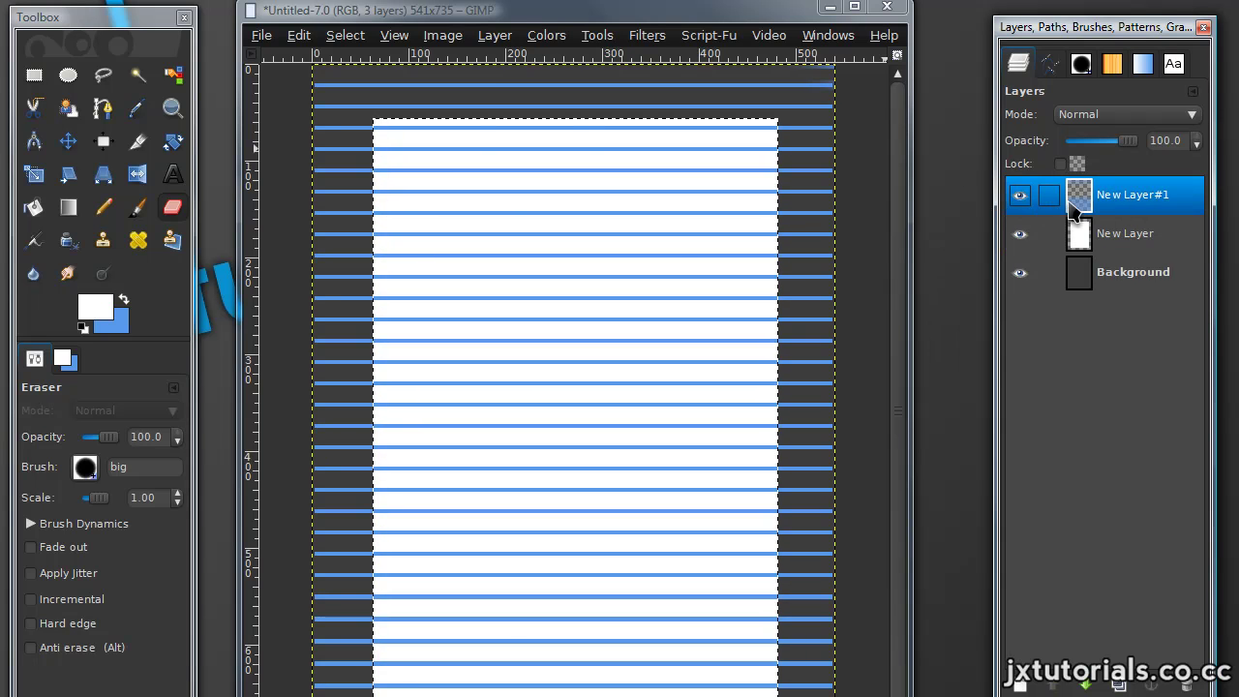
click(340, 36)
click(354, 94)
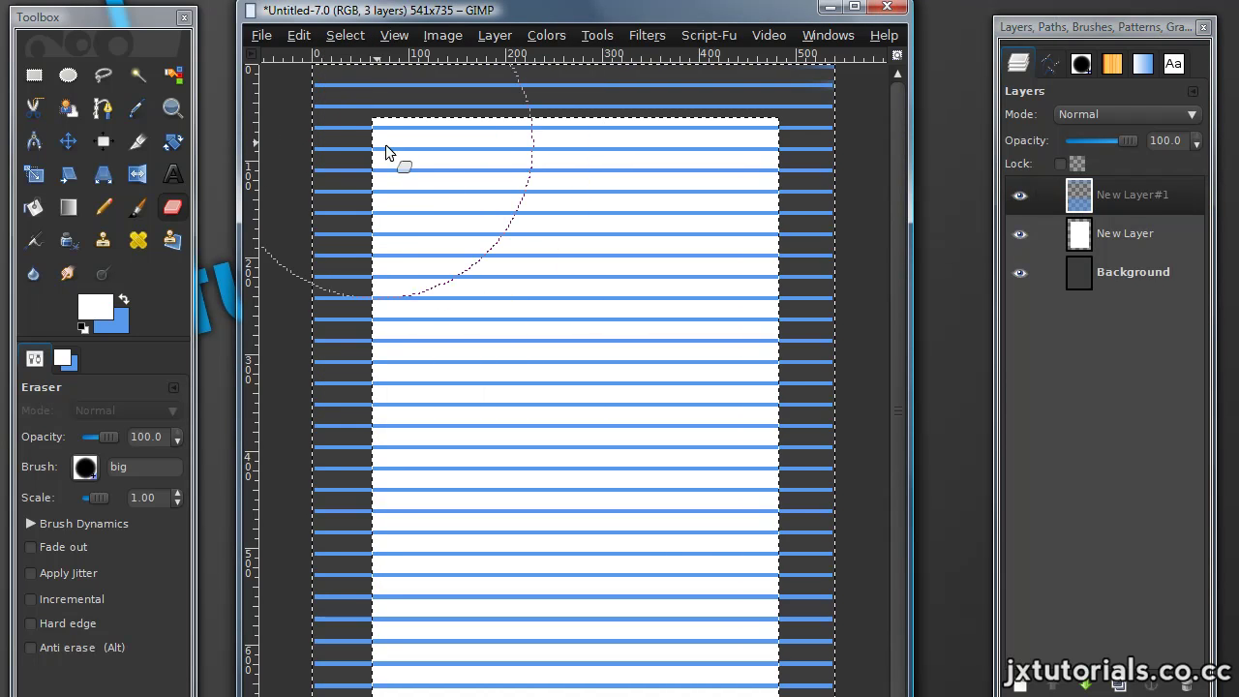
Step: Erase the stripes in the grey margins and clear the selection
mouse_move(385, 144)
mouse_down()
mouse_move(204, 104)
mouse_move(874, 131)
mouse_move(927, 309)
mouse_up()
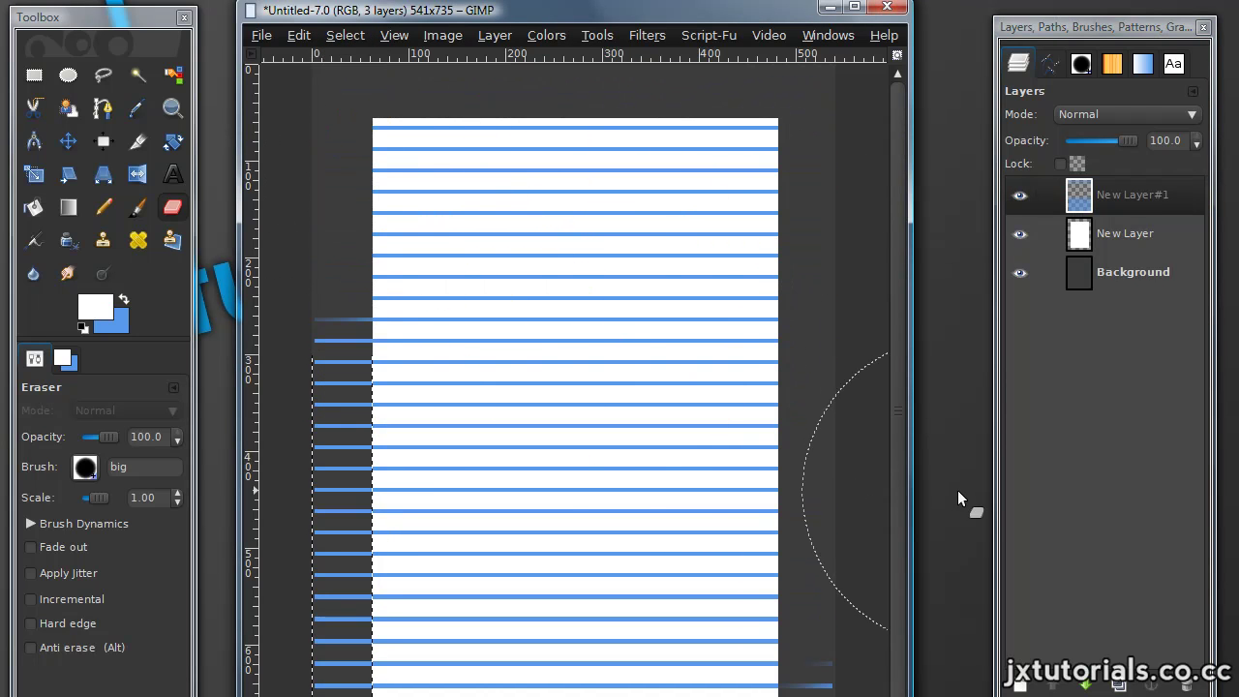
mouse_move(958, 490)
mouse_down()
mouse_move(531, 336)
mouse_move(511, 571)
mouse_move(378, 429)
mouse_move(368, 692)
mouse_up()
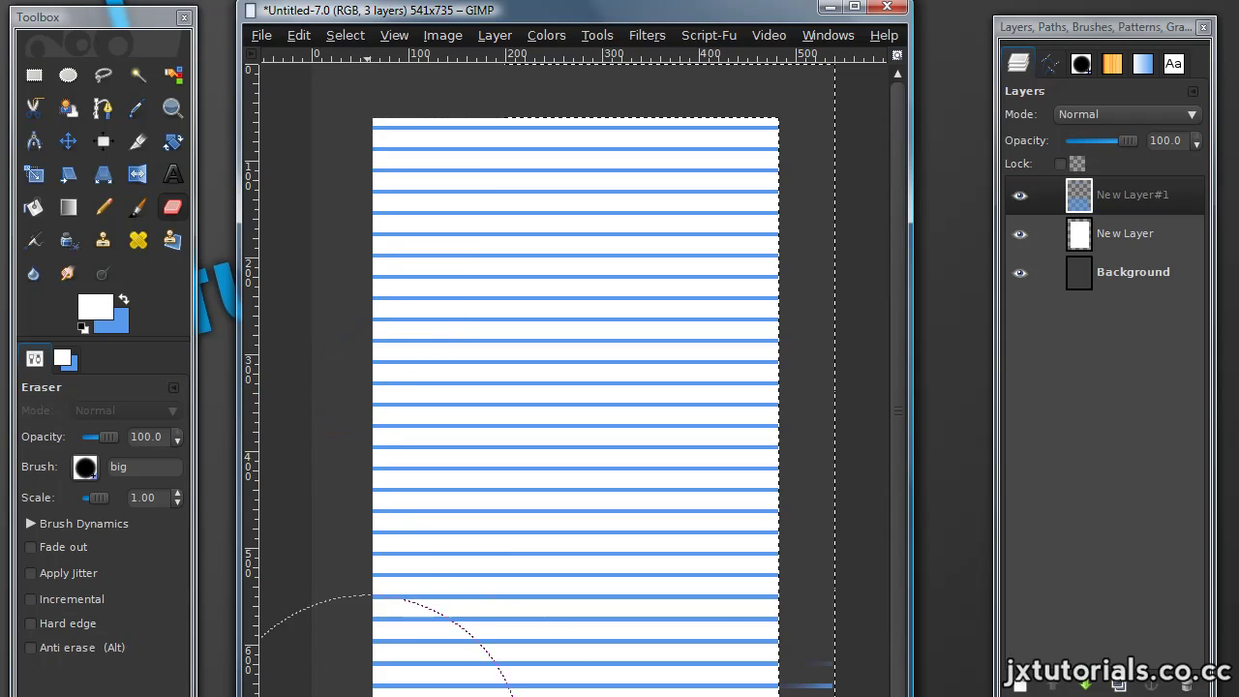
click(344, 35)
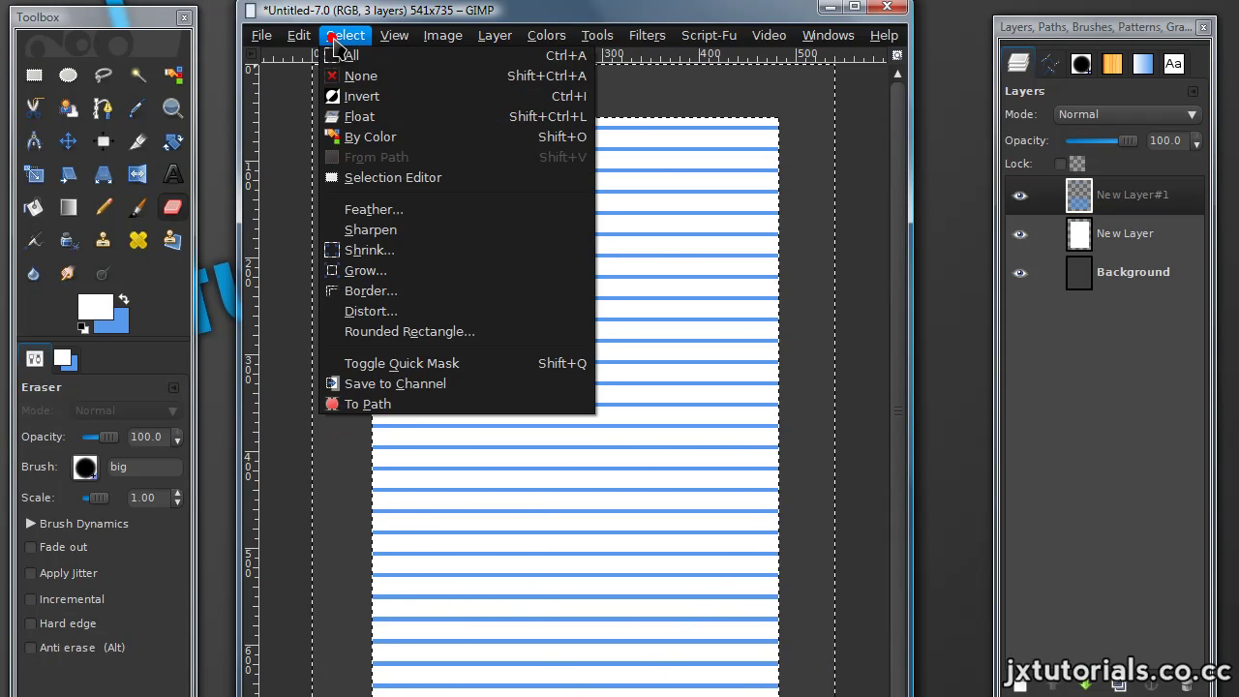
click(351, 74)
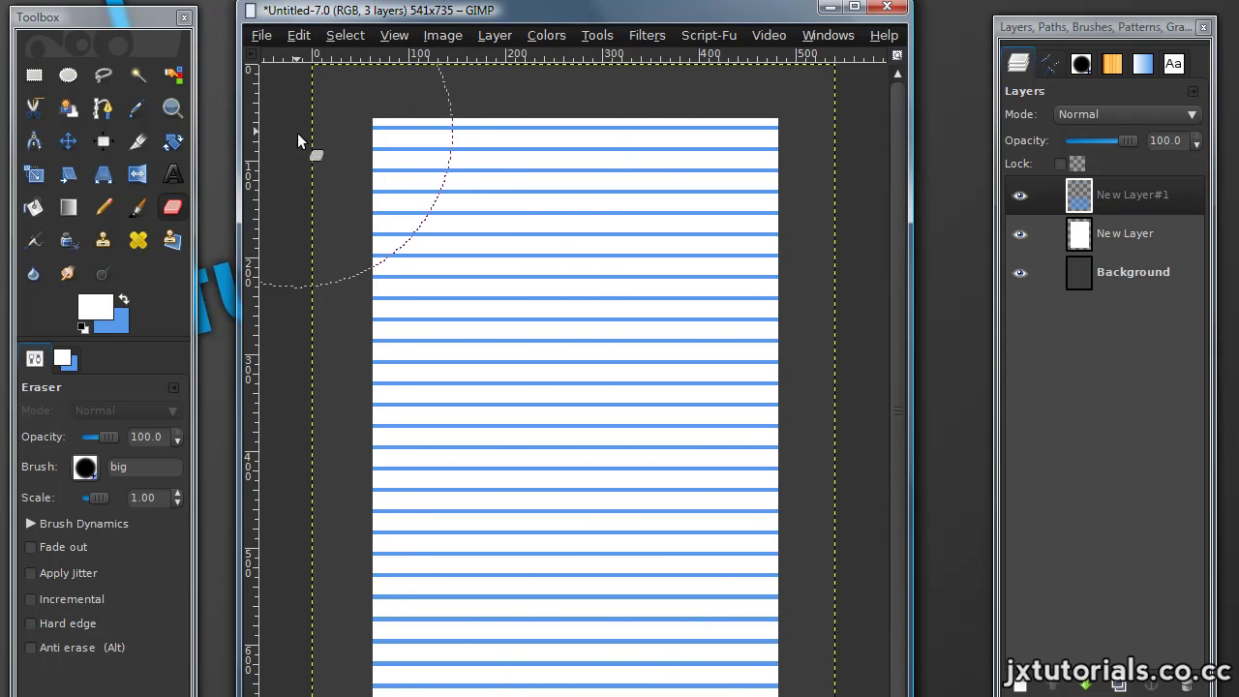
Step: Add an empty top layer and select a 4x623 px vertical strip at 119,56
click(1021, 686)
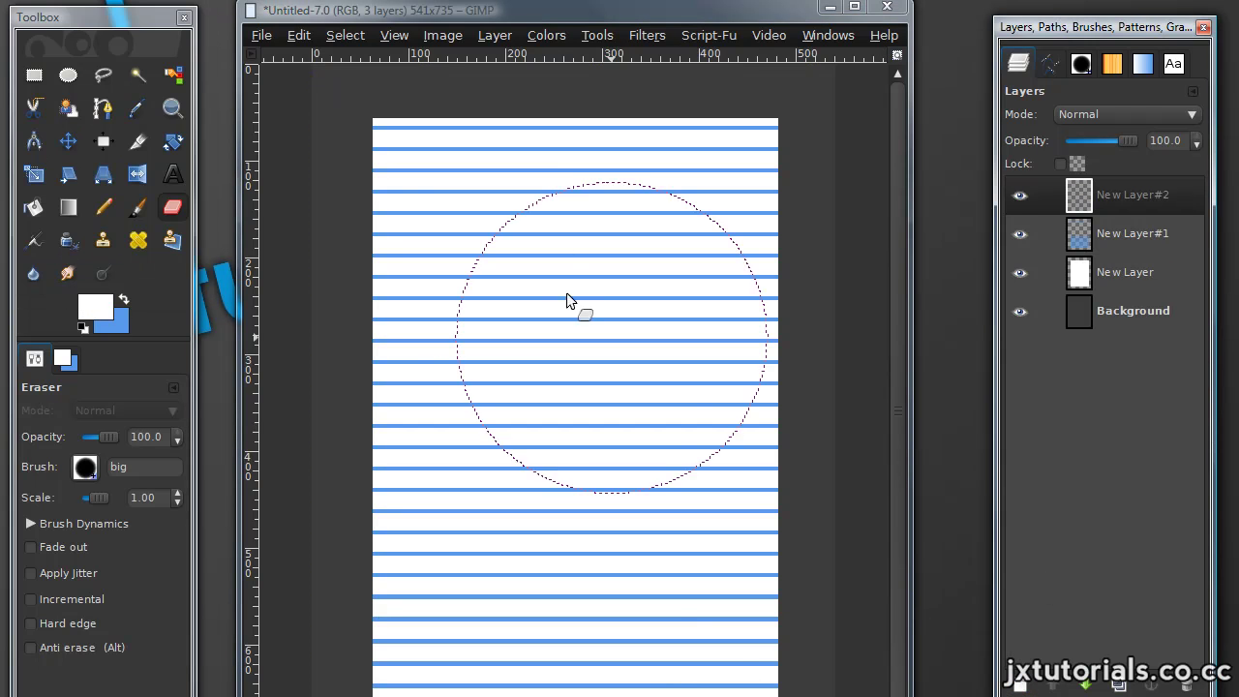
click(37, 78)
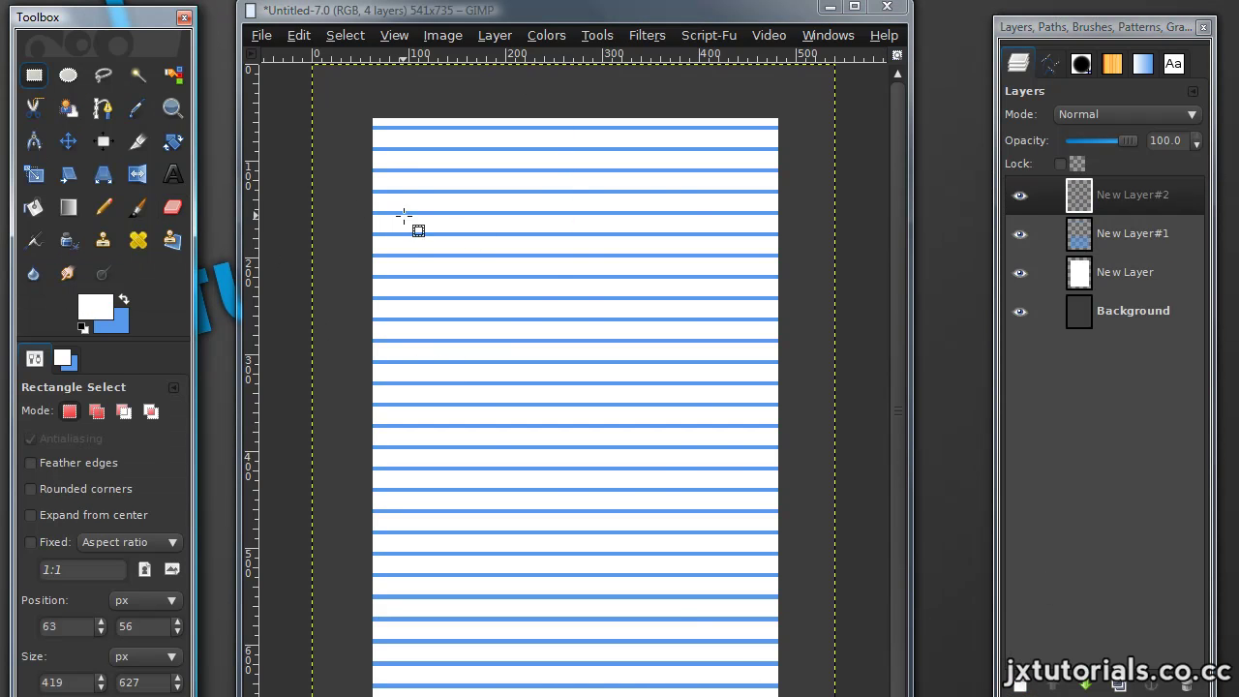
scroll(403, 208, up, 2)
scroll(414, 172, up, 1)
scroll(415, 171, up, 3)
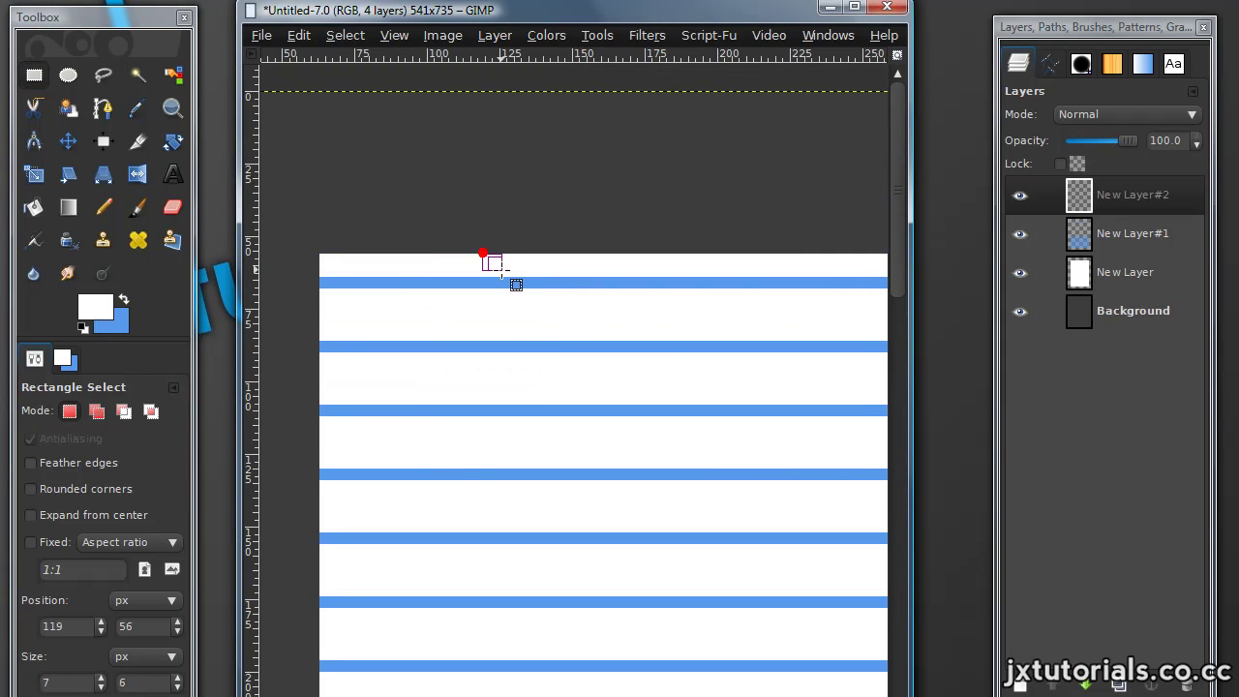
drag(502, 273, 492, 420)
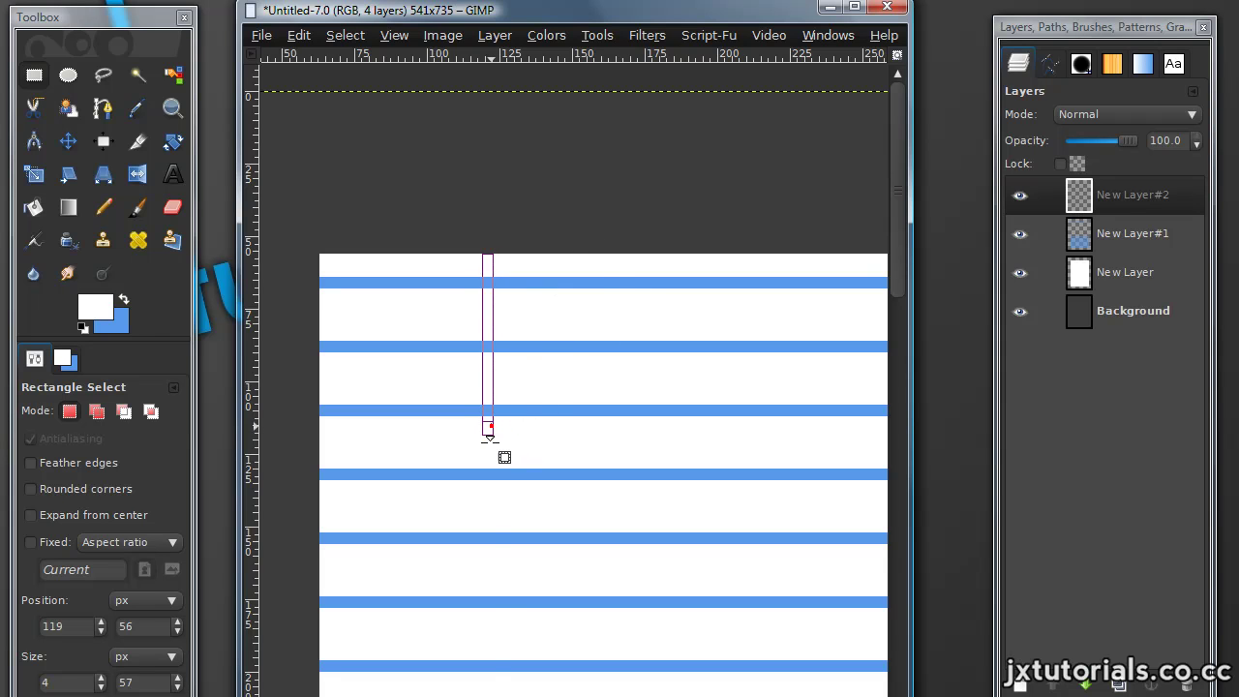
drag(489, 694, 489, 693)
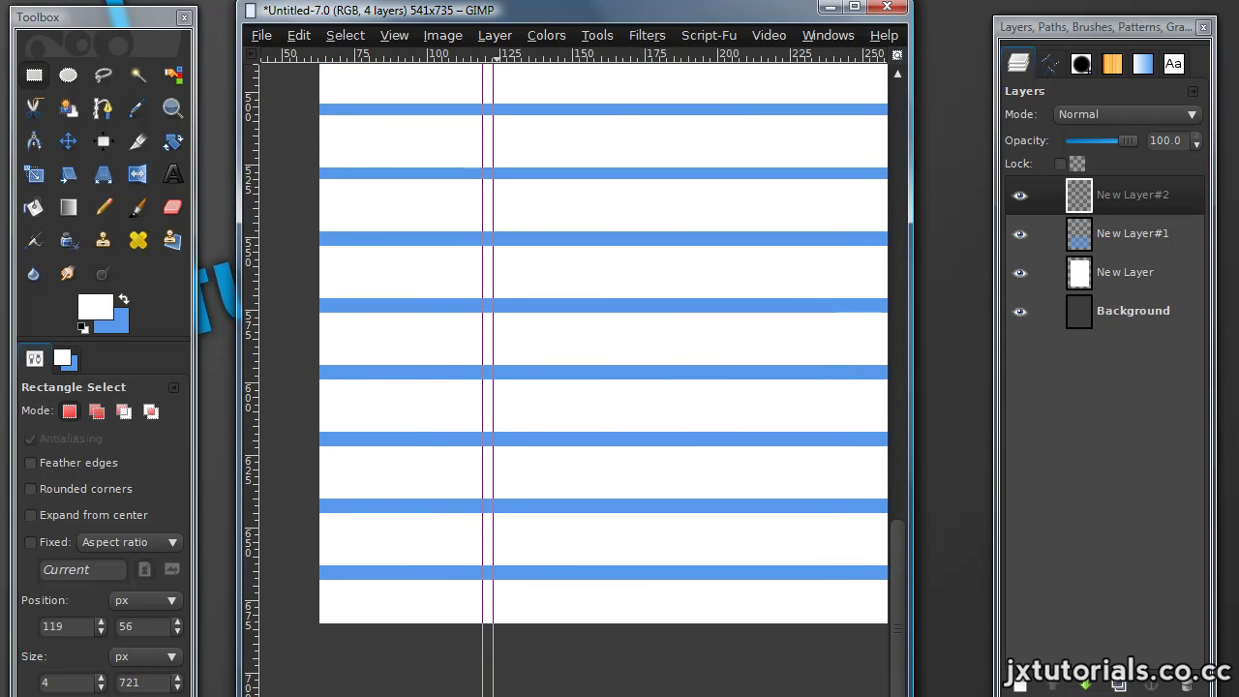
drag(488, 648, 495, 612)
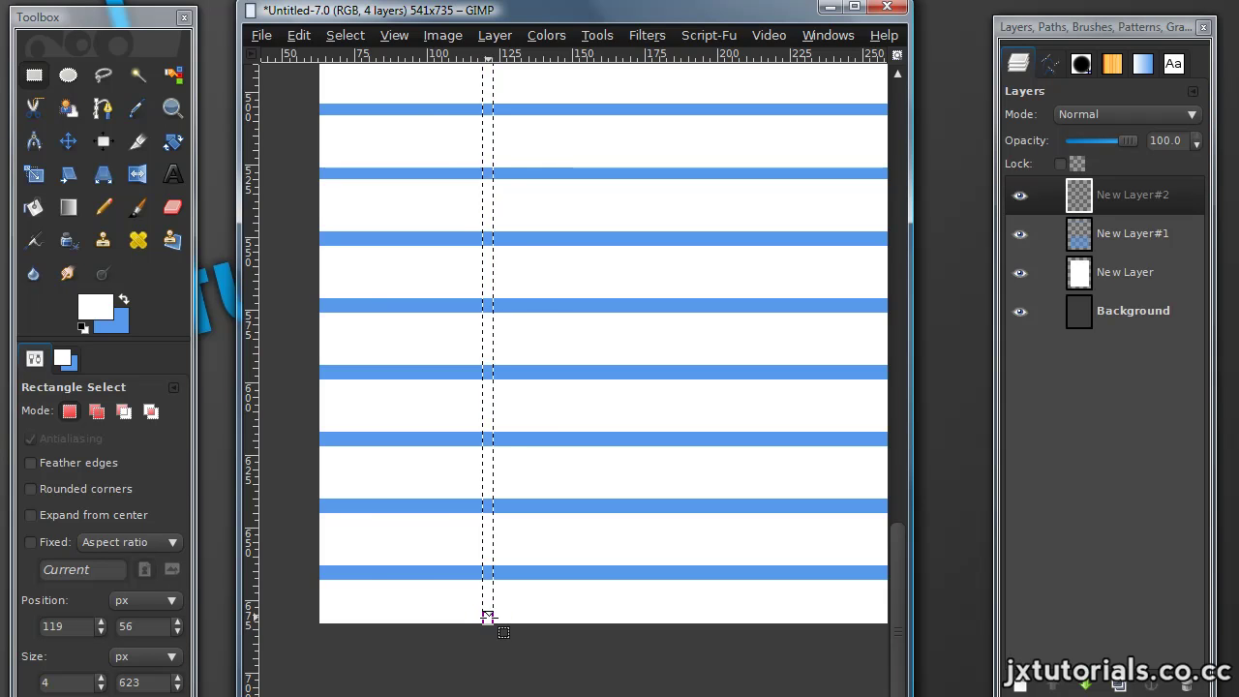
Step: Fill the narrow strip with salmon red f16d6d and deselect
key(1)
click(36, 210)
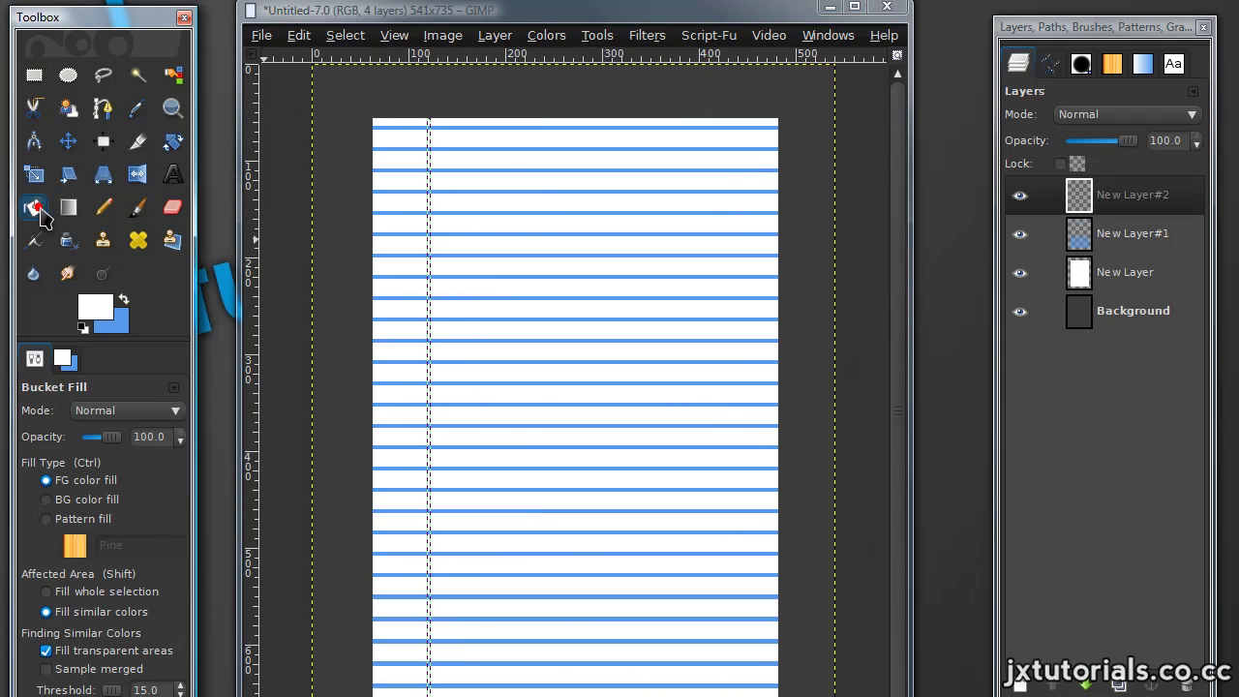
click(103, 308)
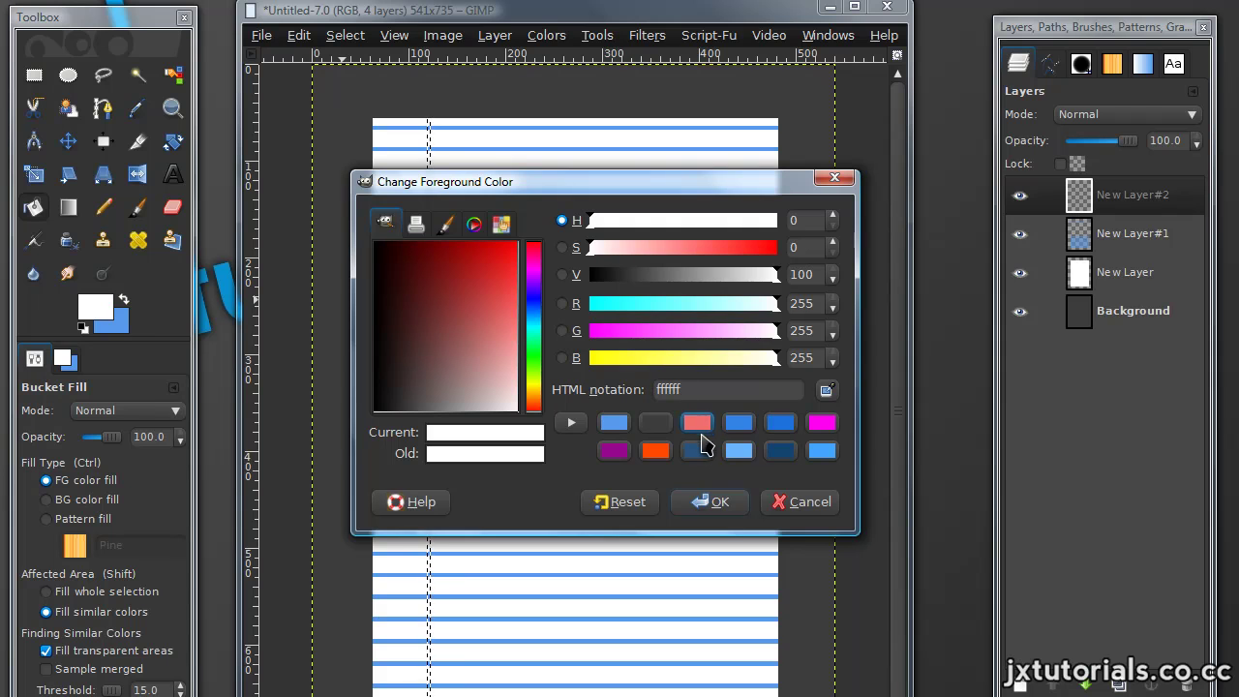
click(699, 426)
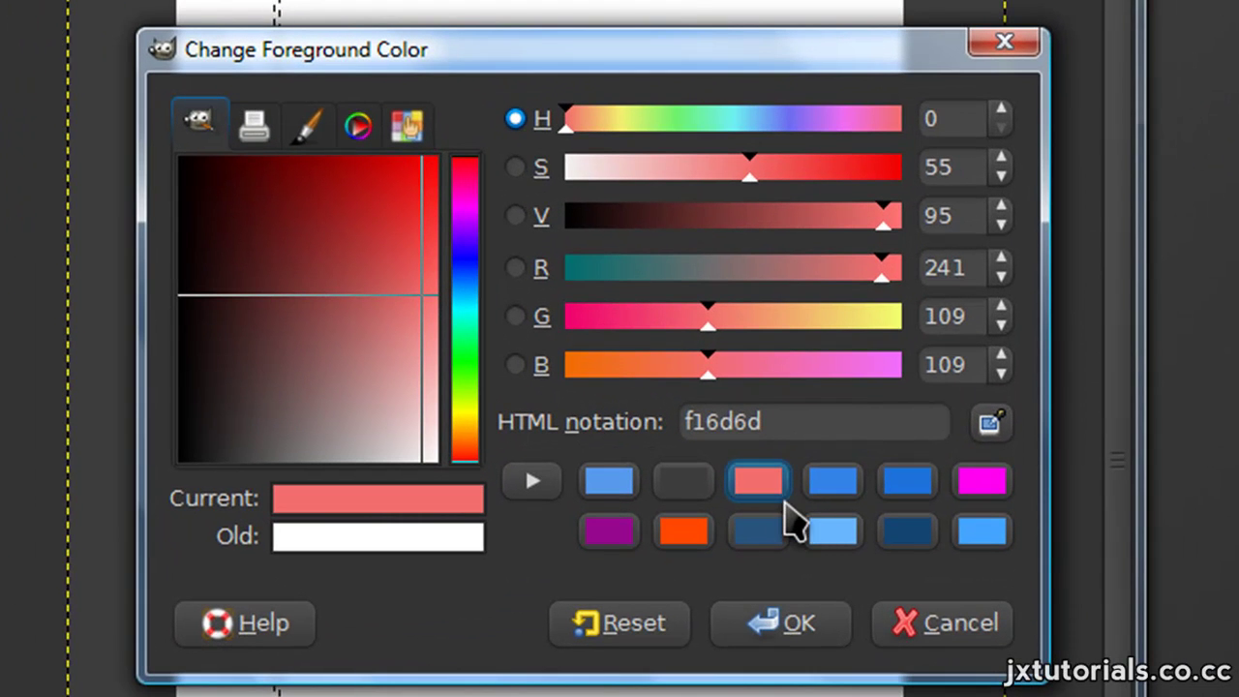
click(802, 627)
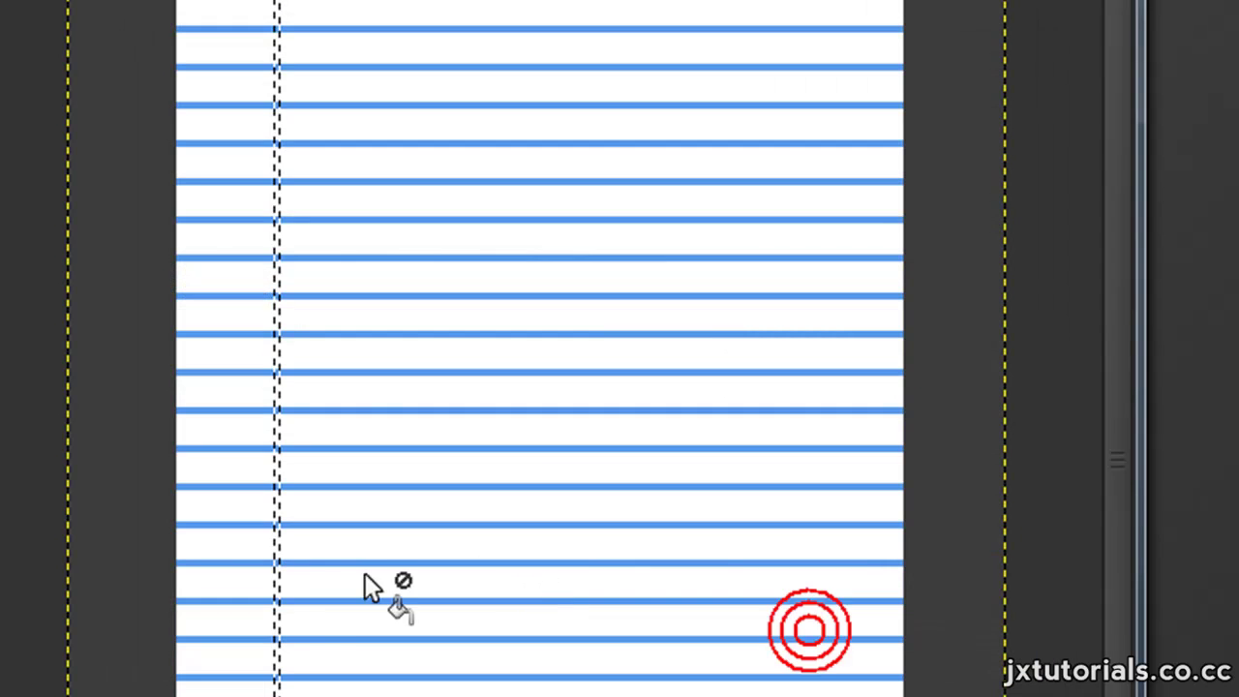
click(277, 604)
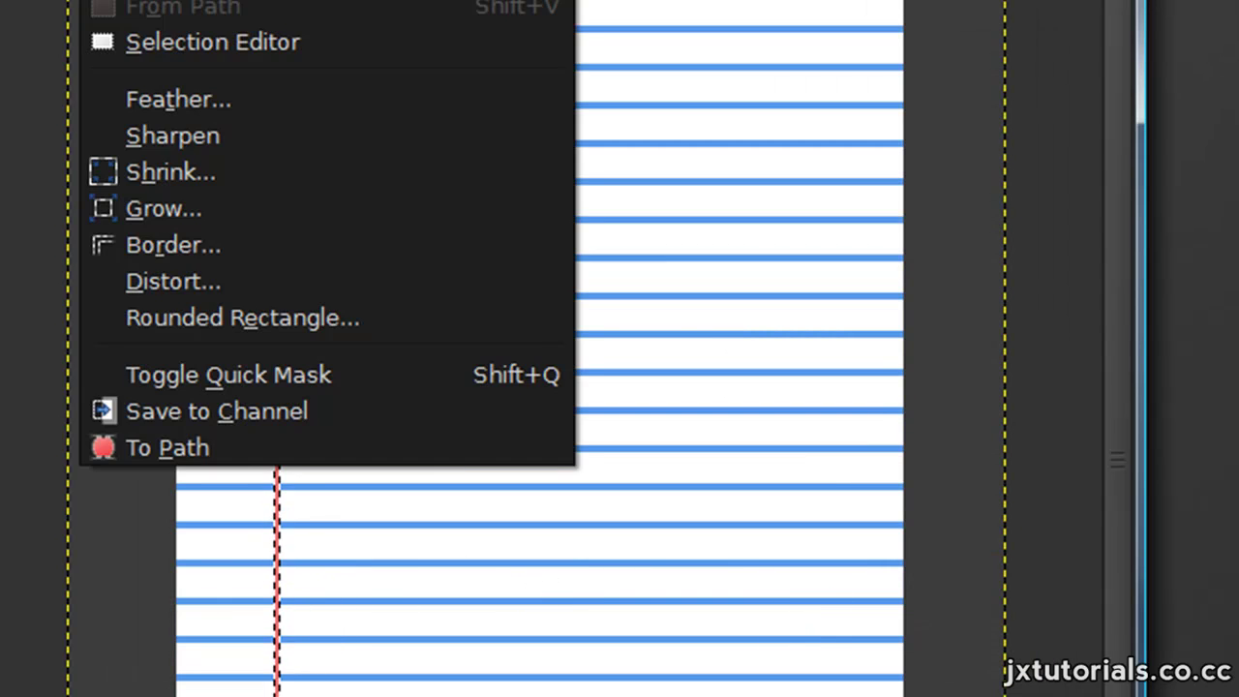
key(shift+ctrl+a)
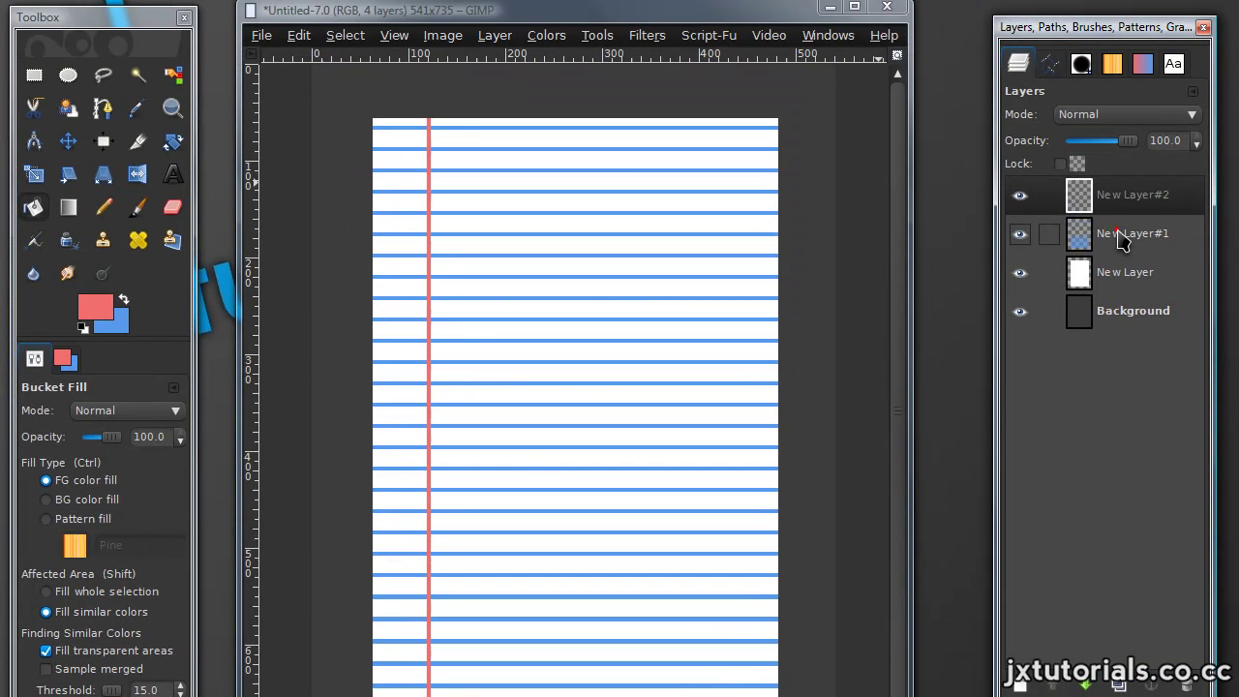
Step: On the blue lines layer, choose the Eraser with a square brush
click(1123, 234)
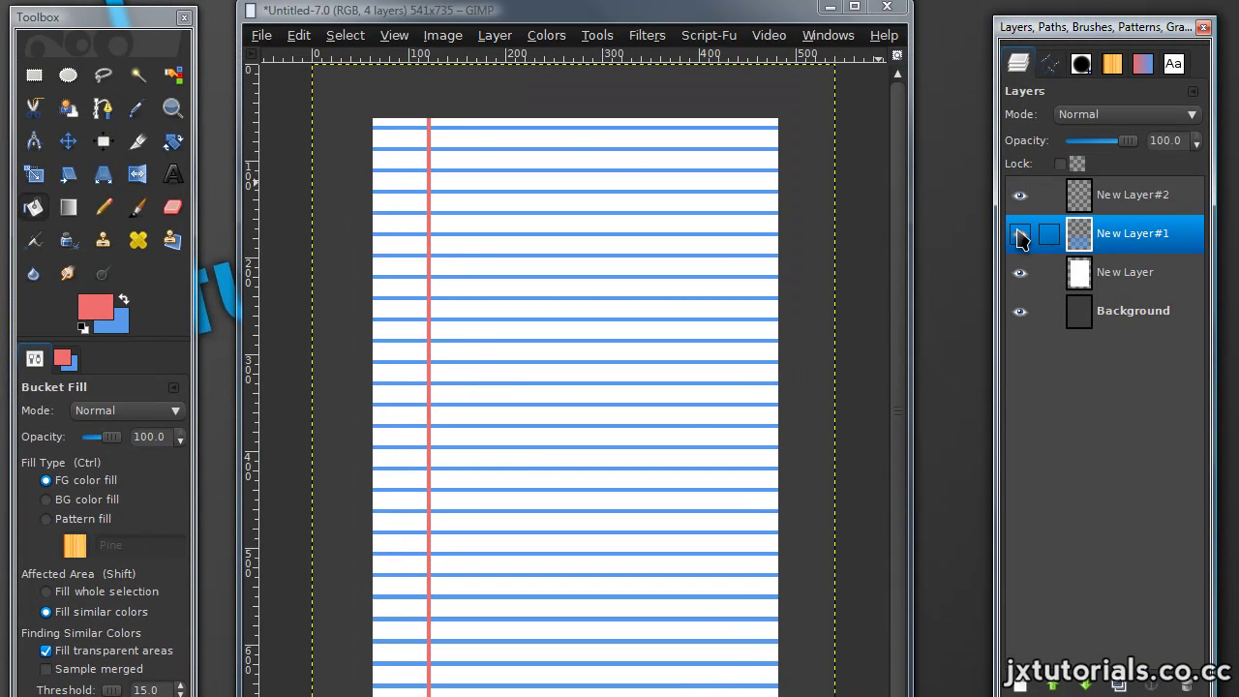
click(173, 206)
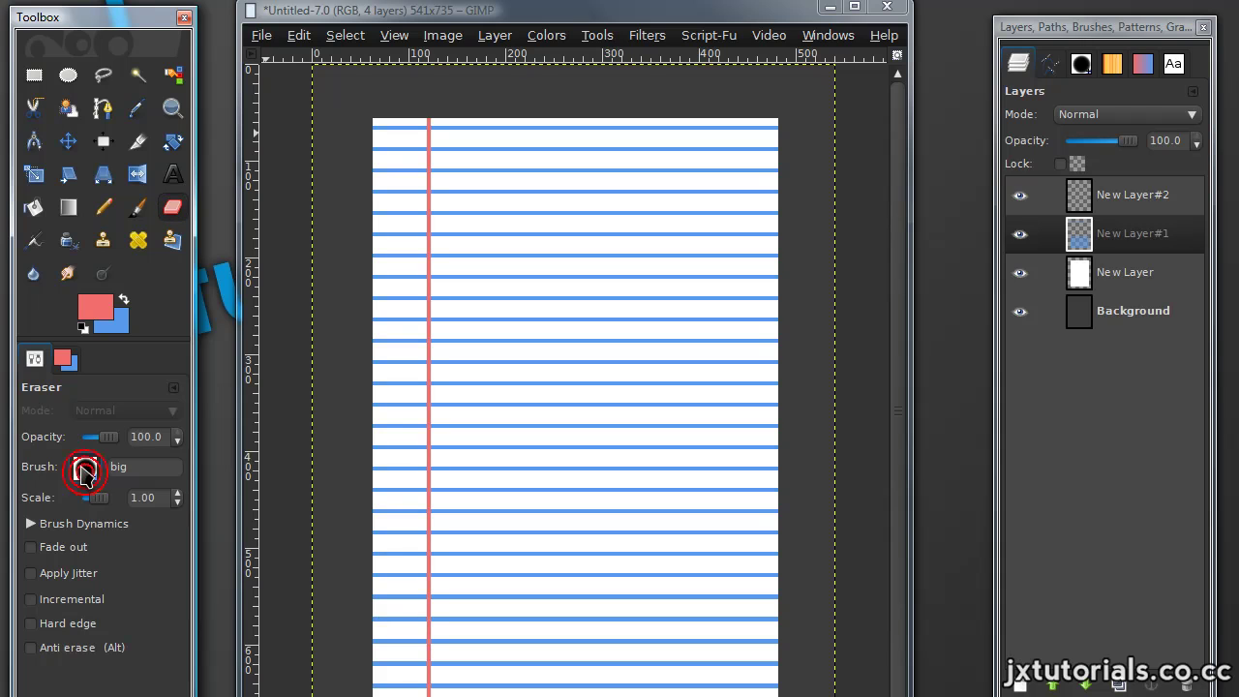
click(84, 469)
click(89, 524)
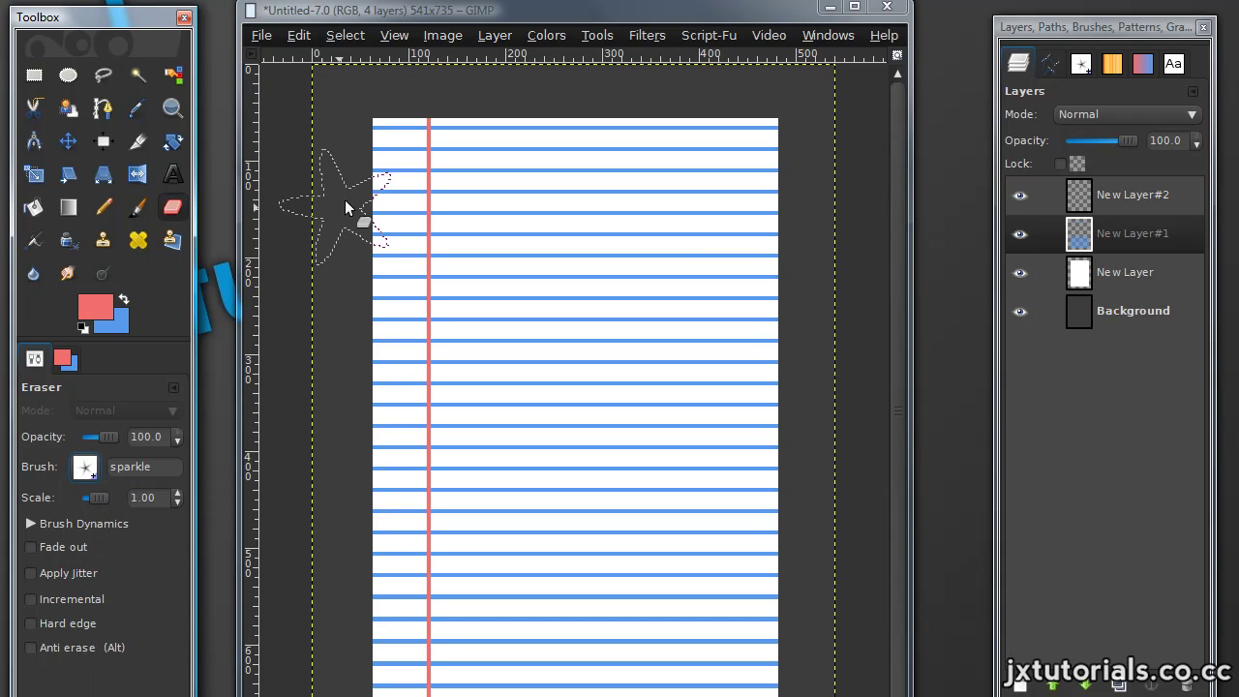
click(84, 469)
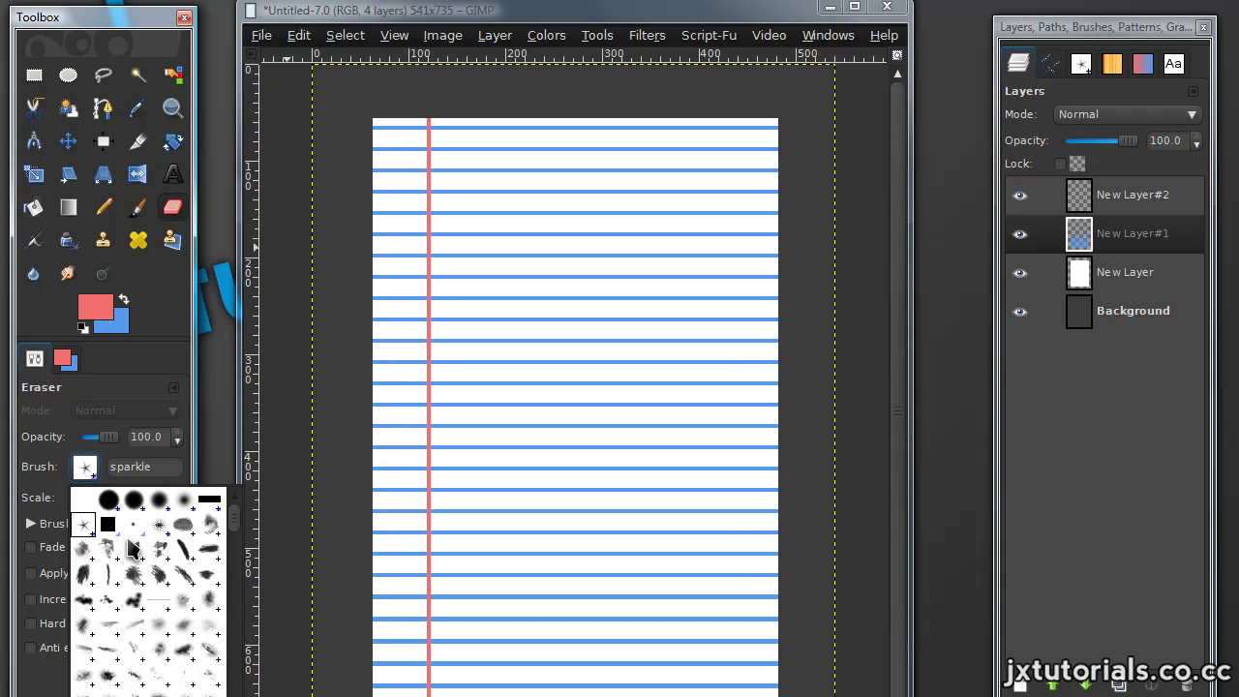
click(107, 524)
Step: Erase the top two blue lines and lower the lines layer opacity to 61.5
click(375, 127)
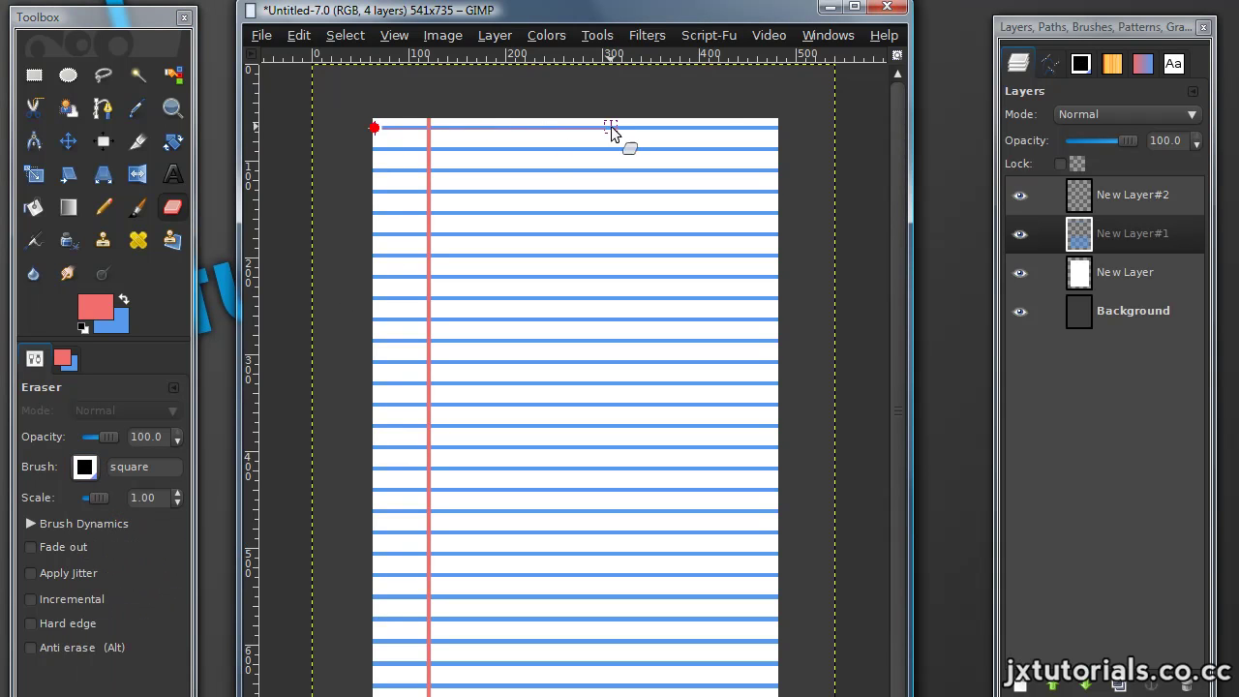
shift+click(784, 122)
click(377, 150)
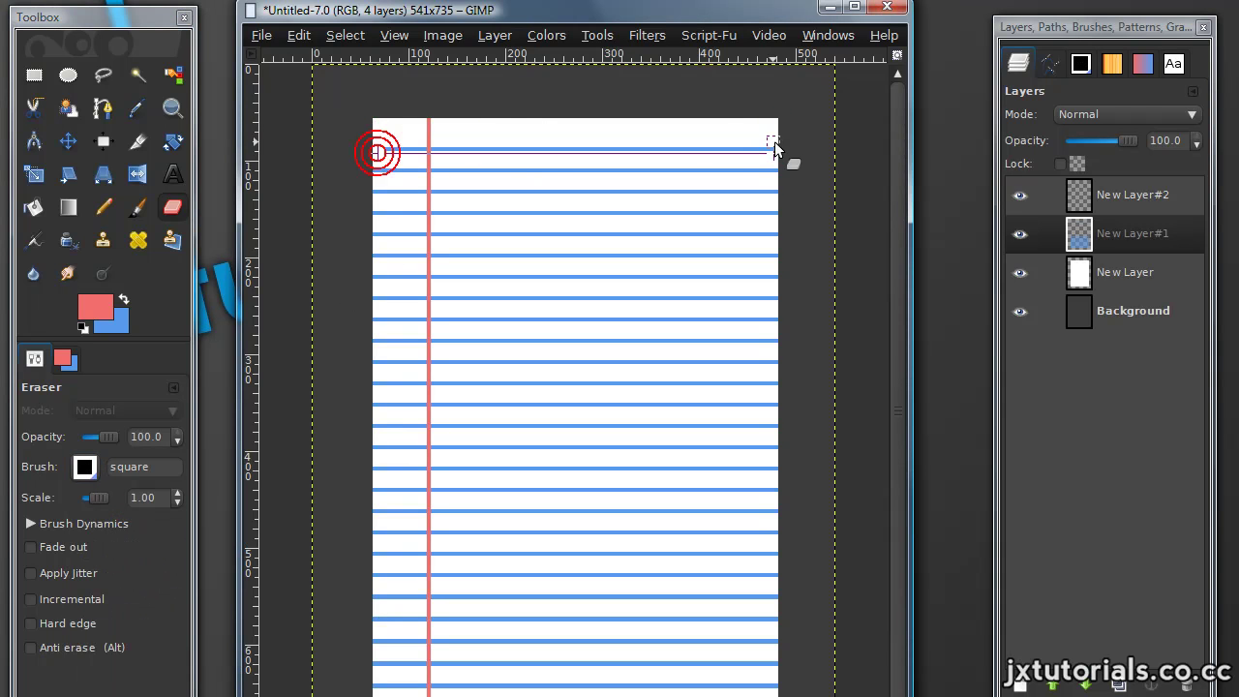
shift+click(781, 145)
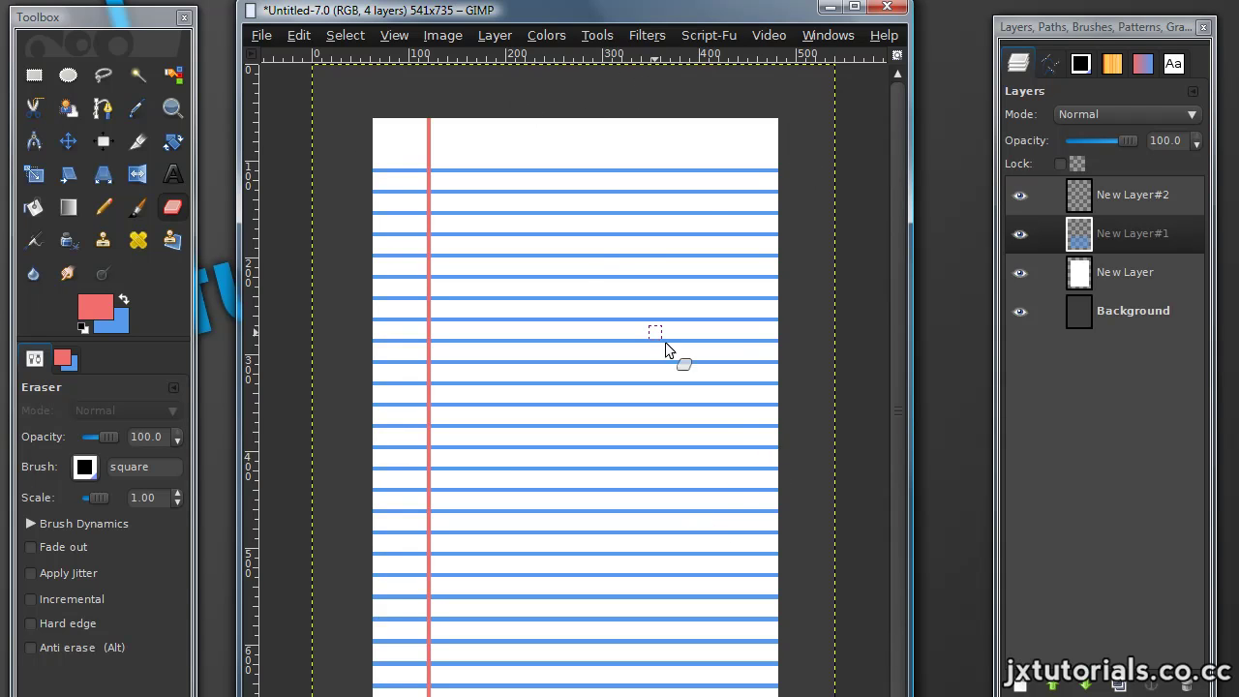
drag(1129, 146, 1104, 143)
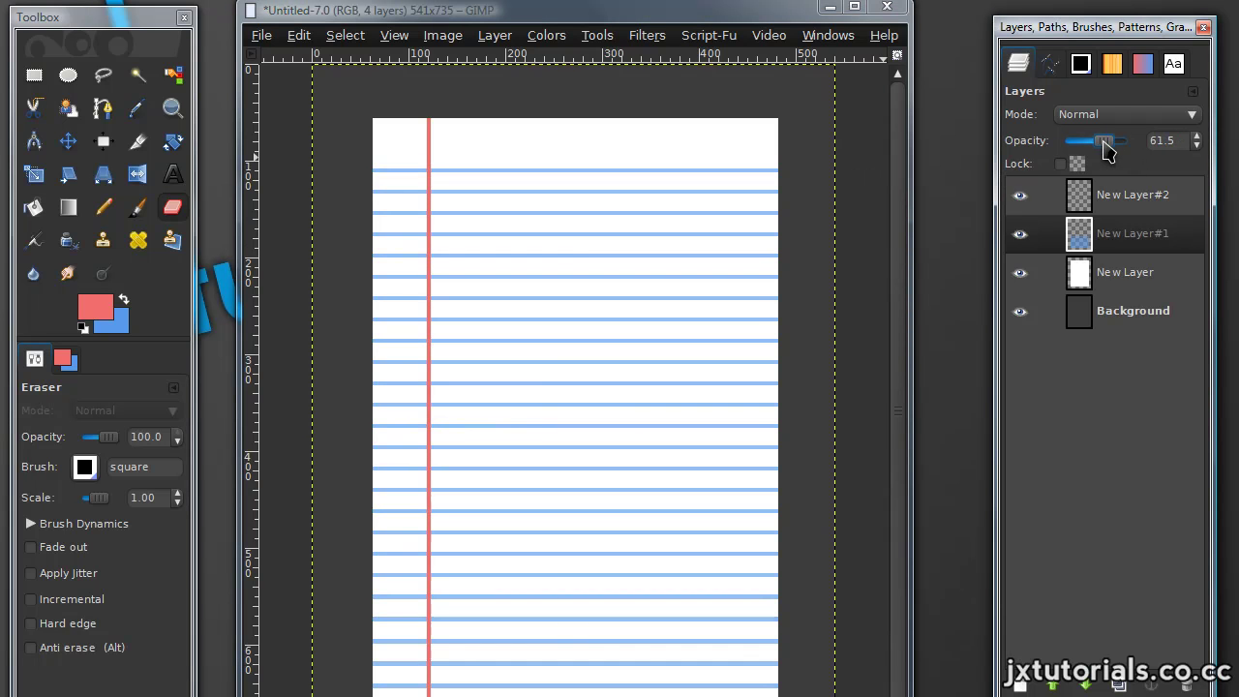
Step: Set the margin layer to 61.5 opacity, merge margin and lines into the paper, add a layer
click(1133, 195)
drag(1129, 147, 1105, 142)
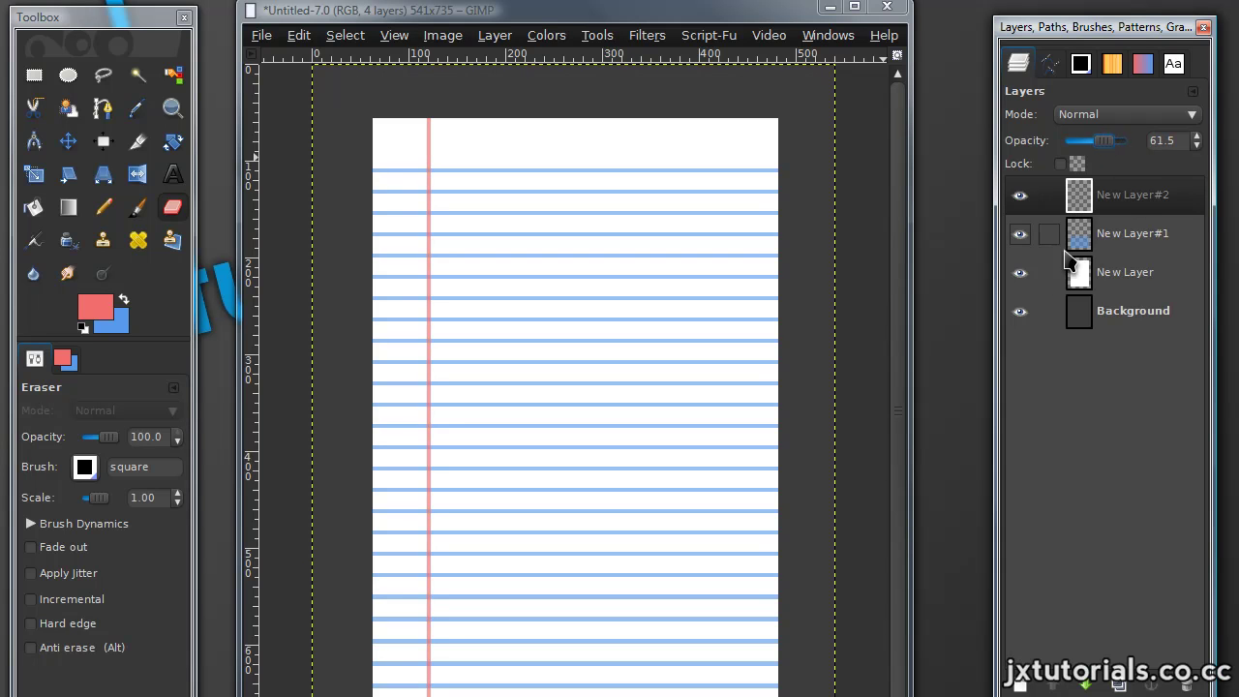
right_click(1112, 201)
click(1165, 315)
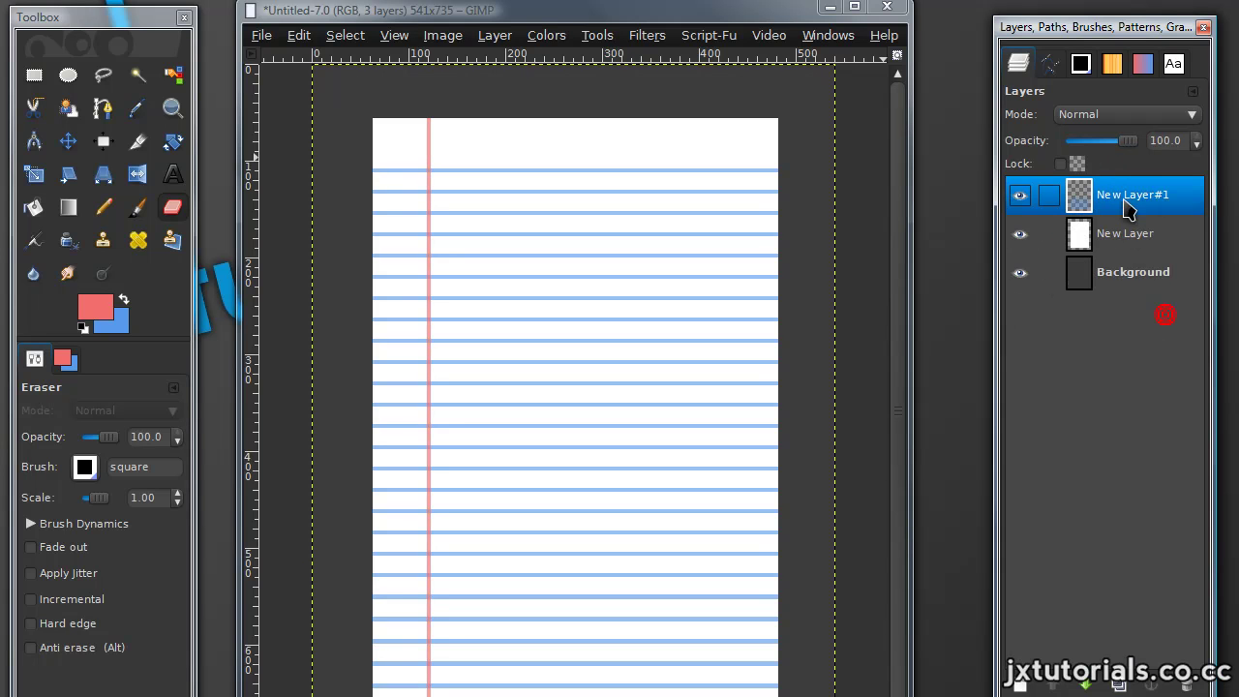
right_click(1128, 206)
click(1166, 314)
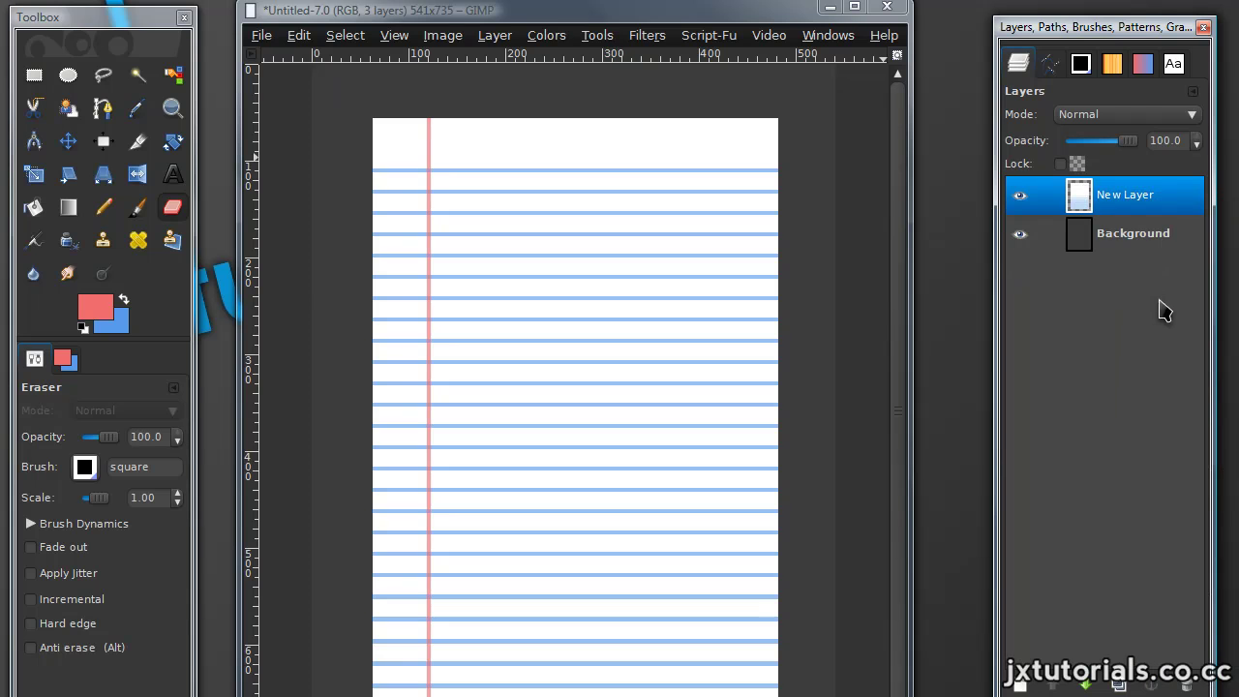
click(1021, 200)
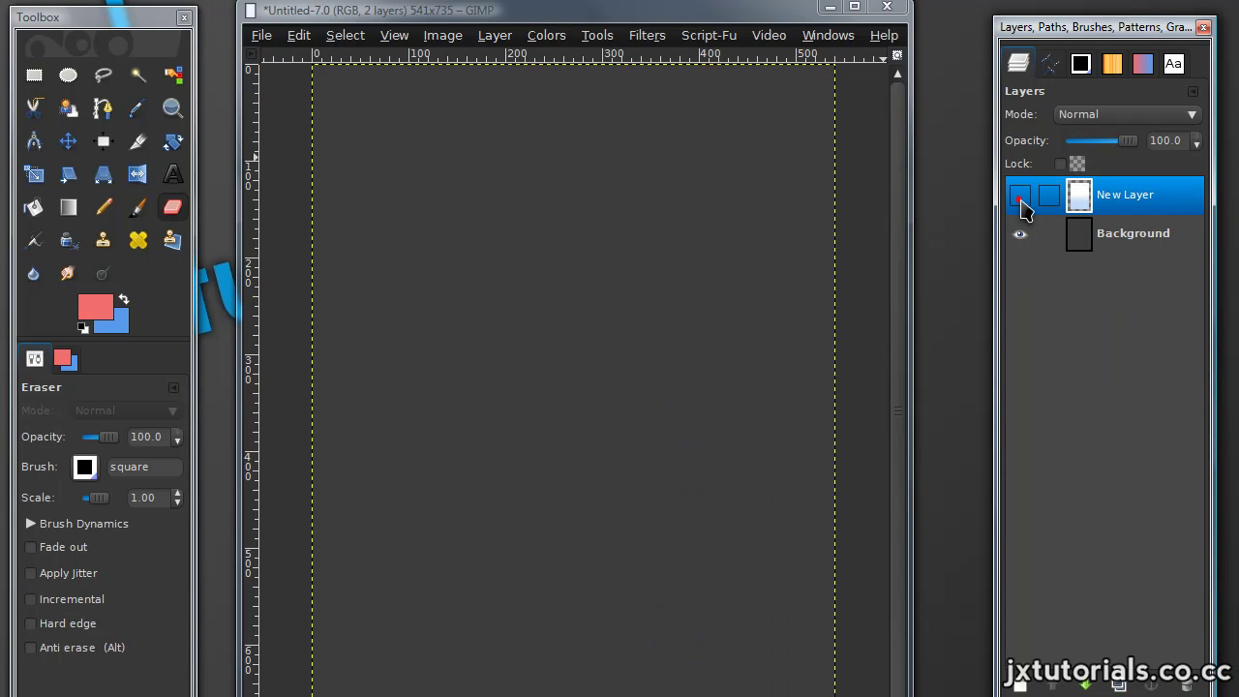
click(1022, 200)
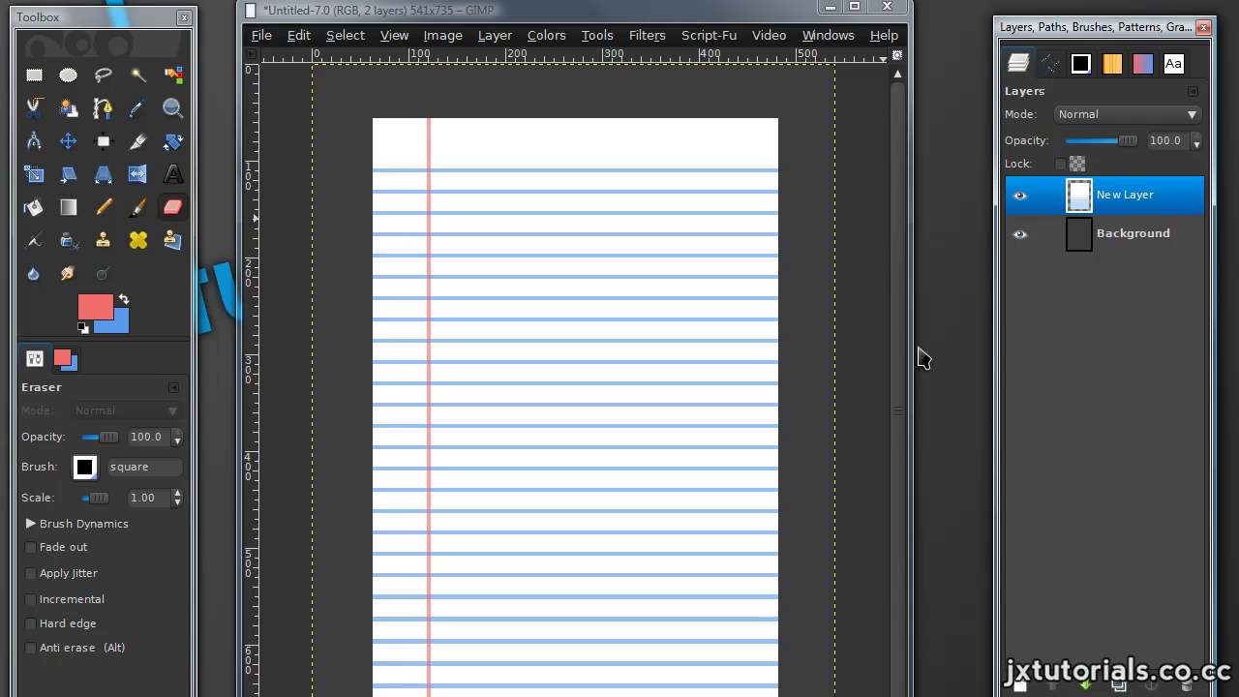
click(1020, 685)
Step: Add the new empty layer and start Solid Noise clouds with X size 5.0
key(Return)
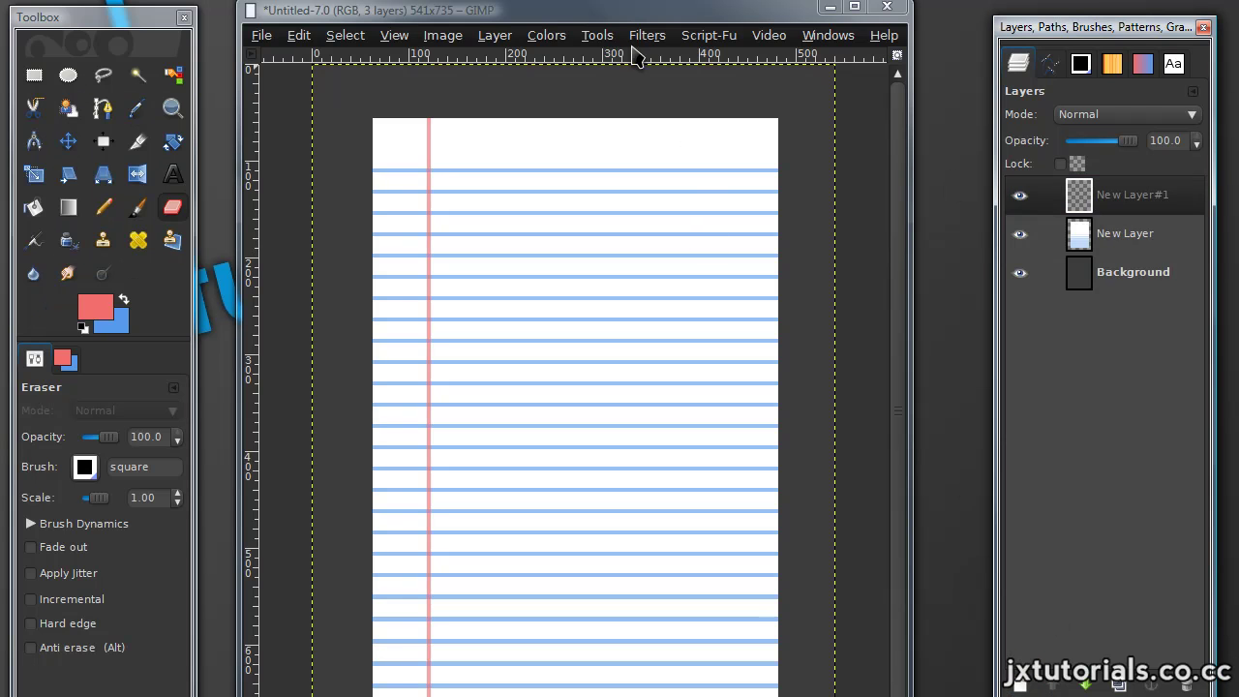
click(637, 36)
mouse_move(686, 371)
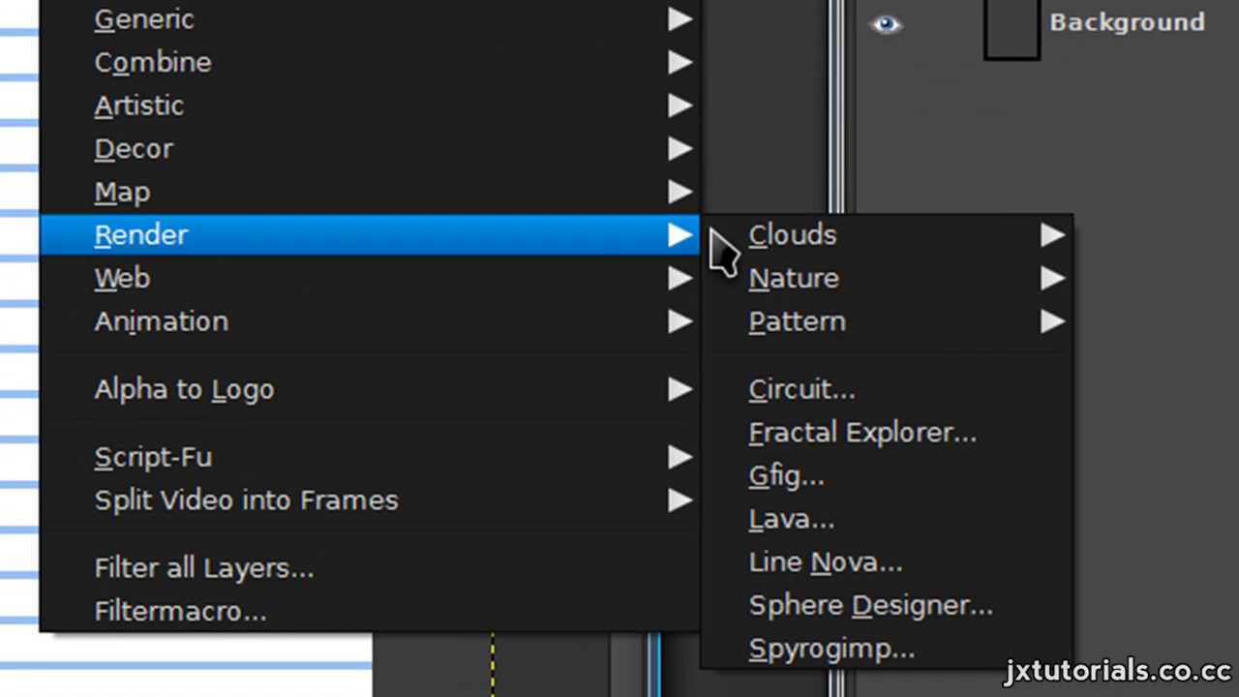
mouse_move(1029, 373)
click(1128, 325)
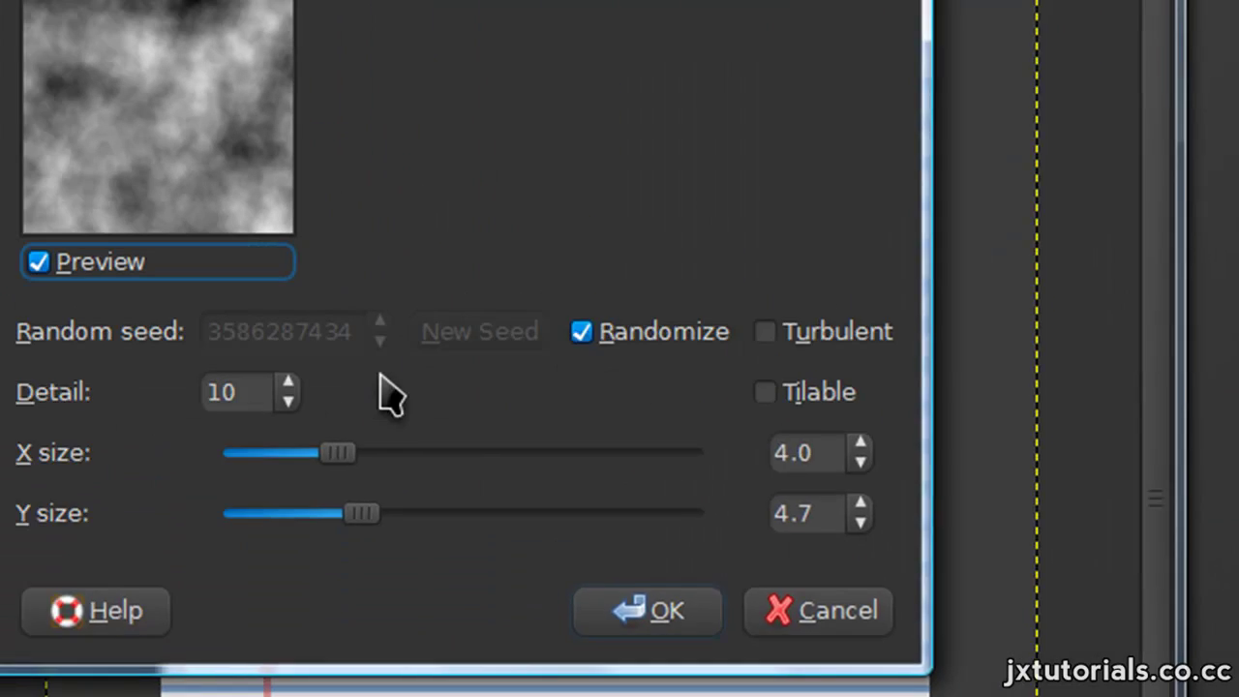
drag(473, 498, 496, 500)
drag(498, 553, 509, 554)
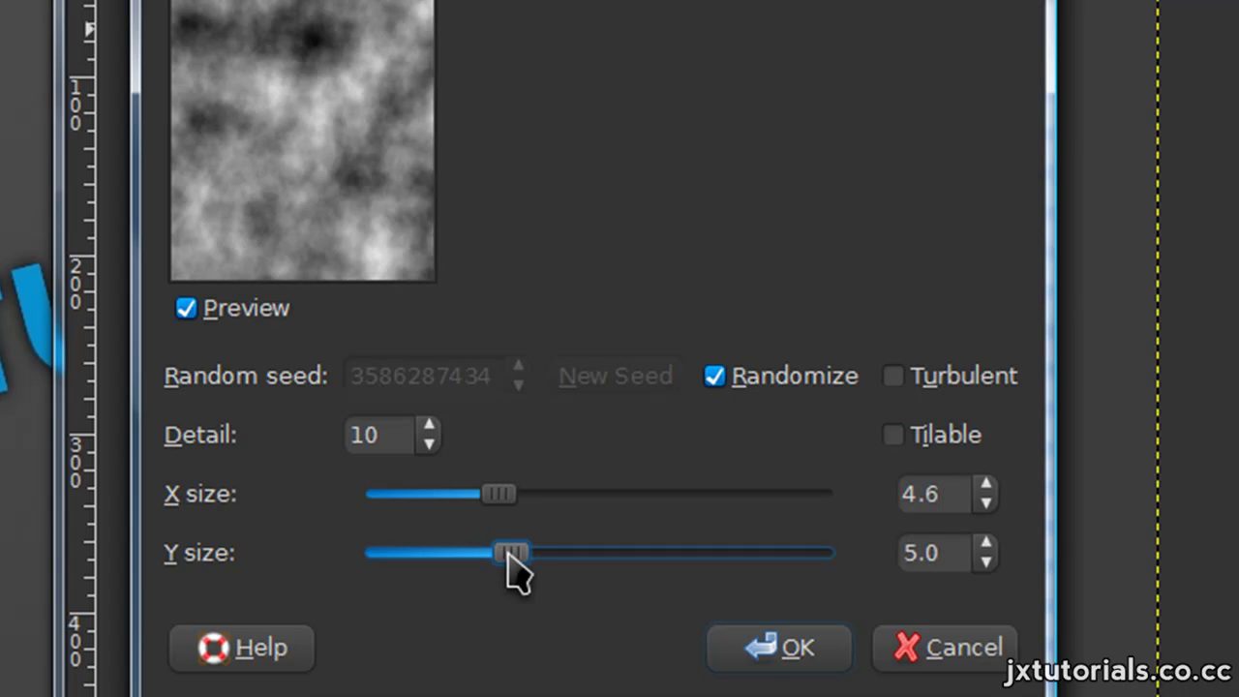
click(988, 482)
click(987, 482)
click(987, 483)
click(987, 482)
Step: Set the Solid Noise Y size to 5.8 and detail to 15
drag(510, 553, 534, 573)
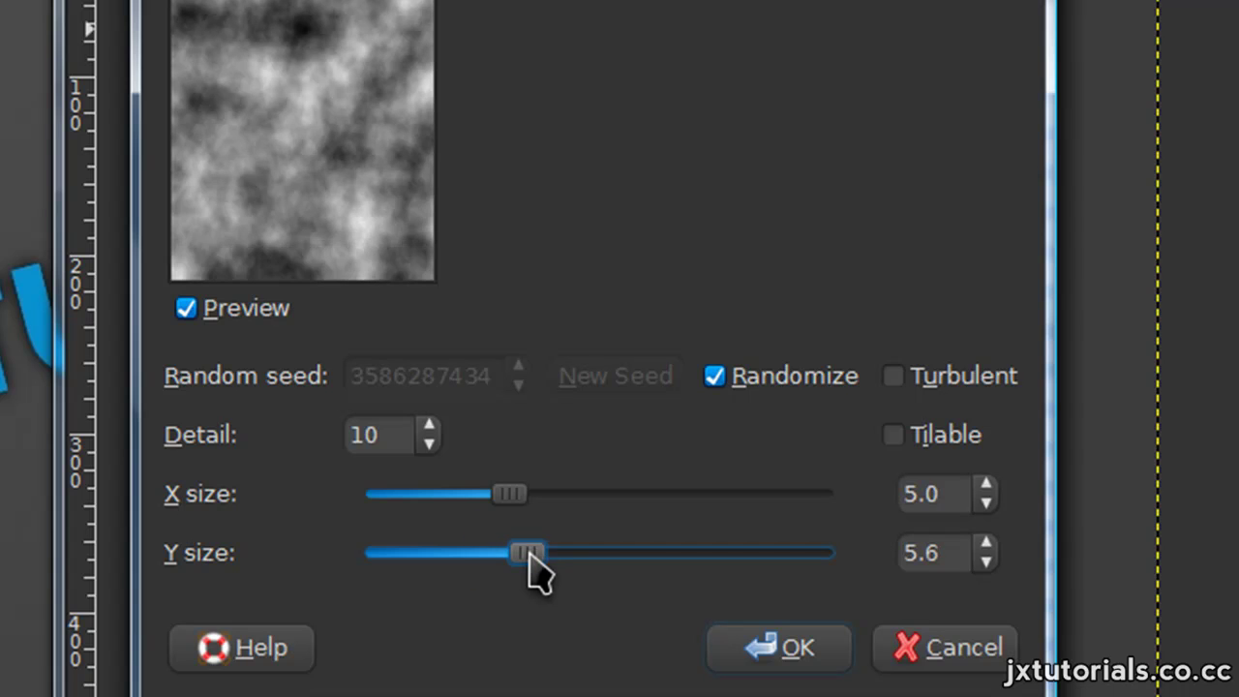
click(986, 544)
click(986, 544)
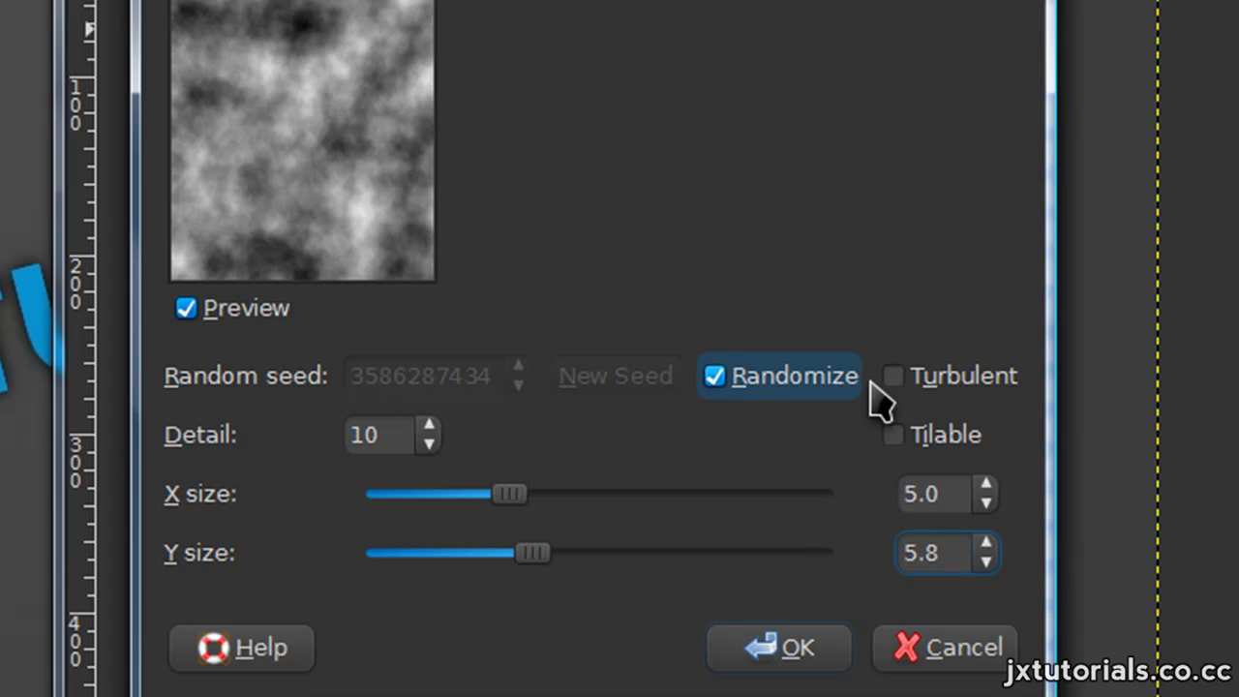
click(428, 426)
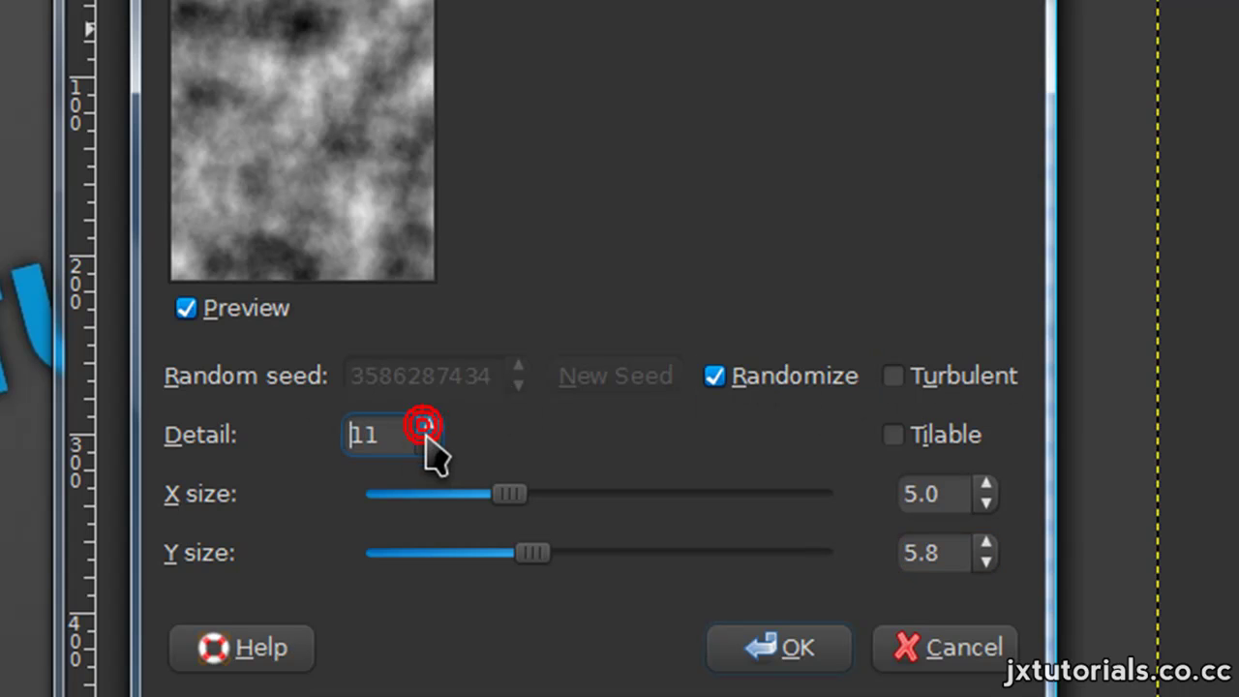
click(428, 426)
click(428, 427)
click(428, 426)
click(428, 426)
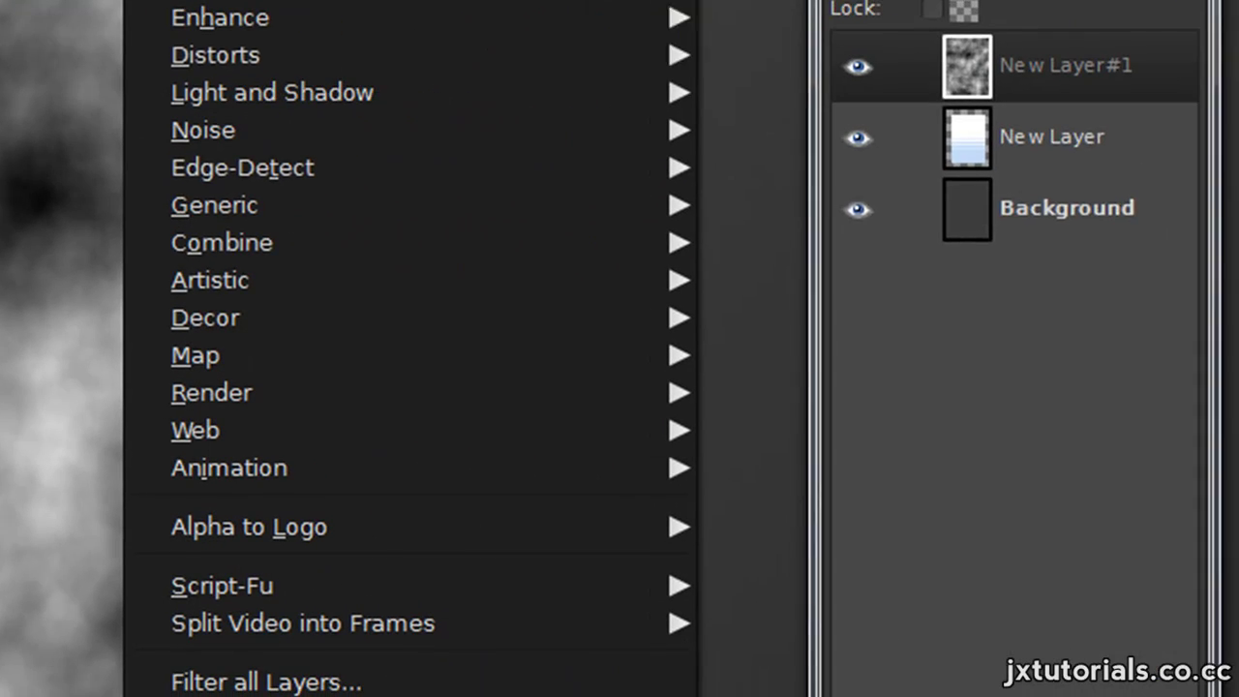
Step: Apply a canvas texture to the cloud layer
mouse_move(880, 368)
click(707, 280)
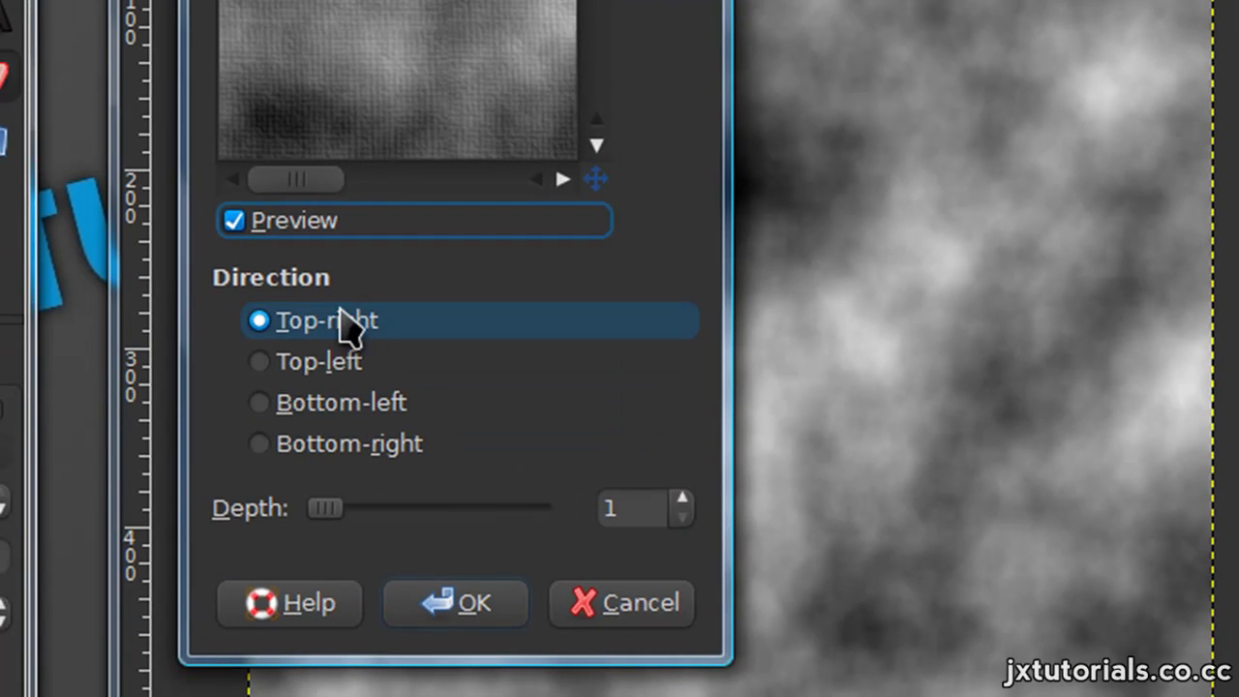
click(453, 620)
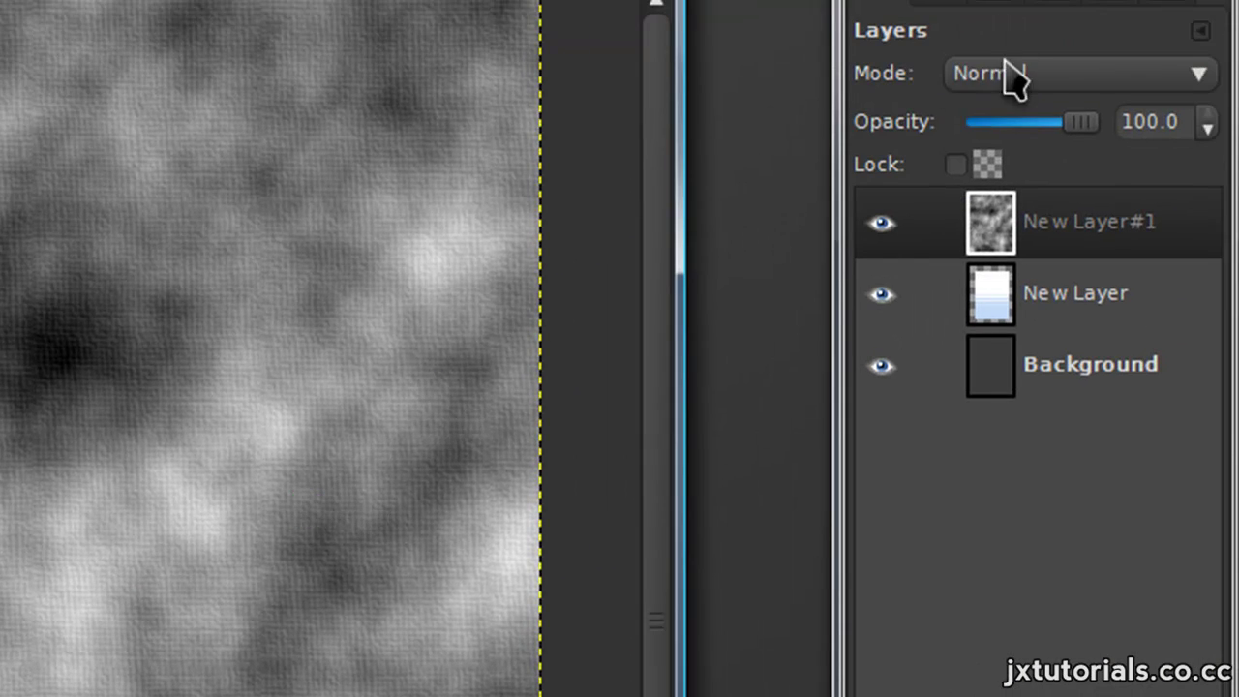
Step: Set the cloud layer to Grain merge mode and lower its opacity
click(1002, 74)
click(1024, 608)
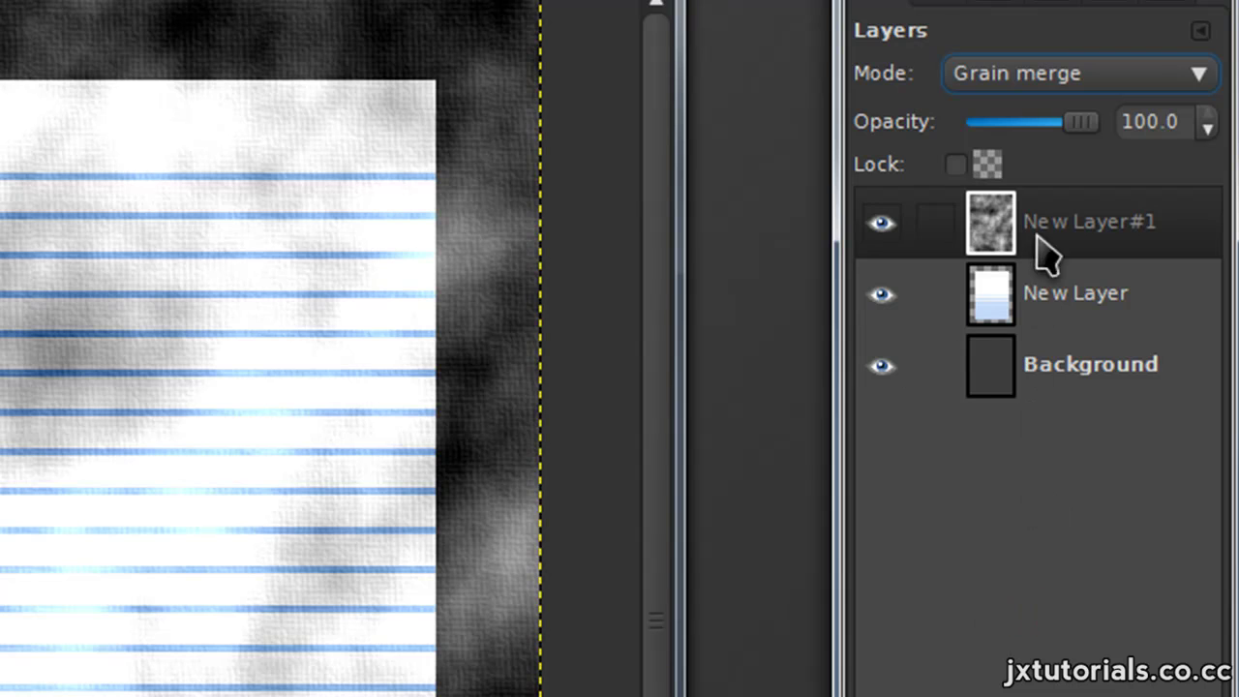
drag(1073, 122, 1040, 137)
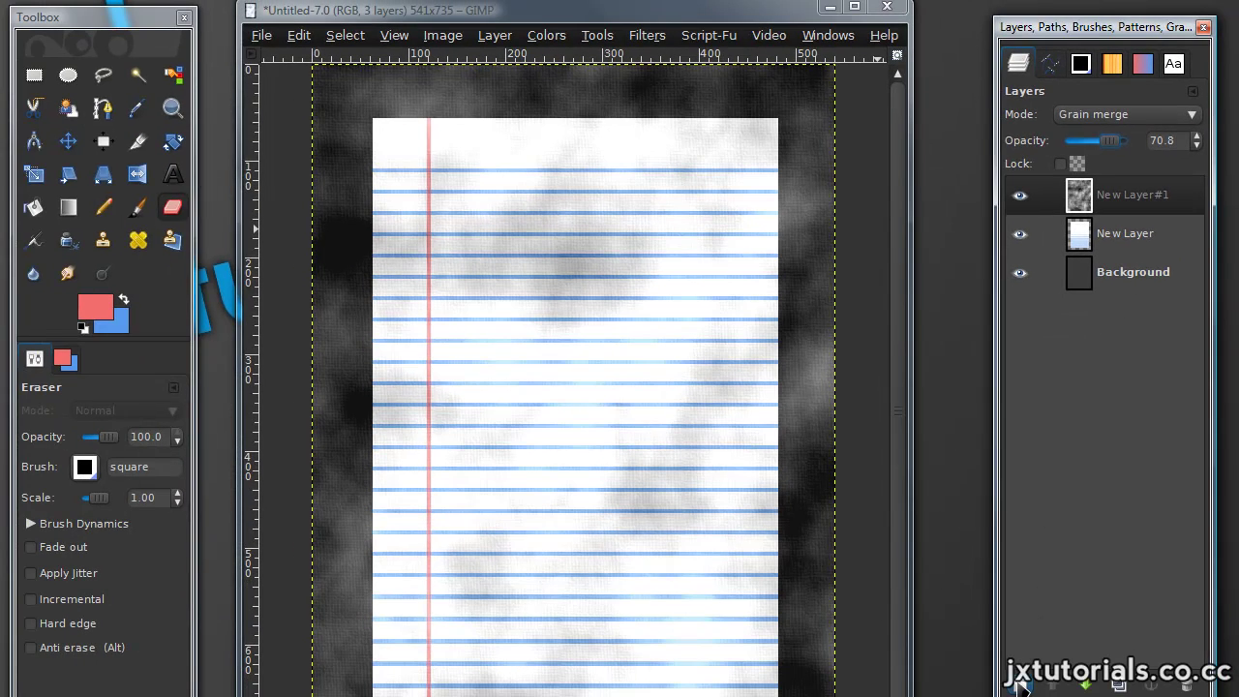
Step: Add another new layer and render Solid Noise clouds onto it
key(shift+ctrl+n)
key(Return)
click(667, 36)
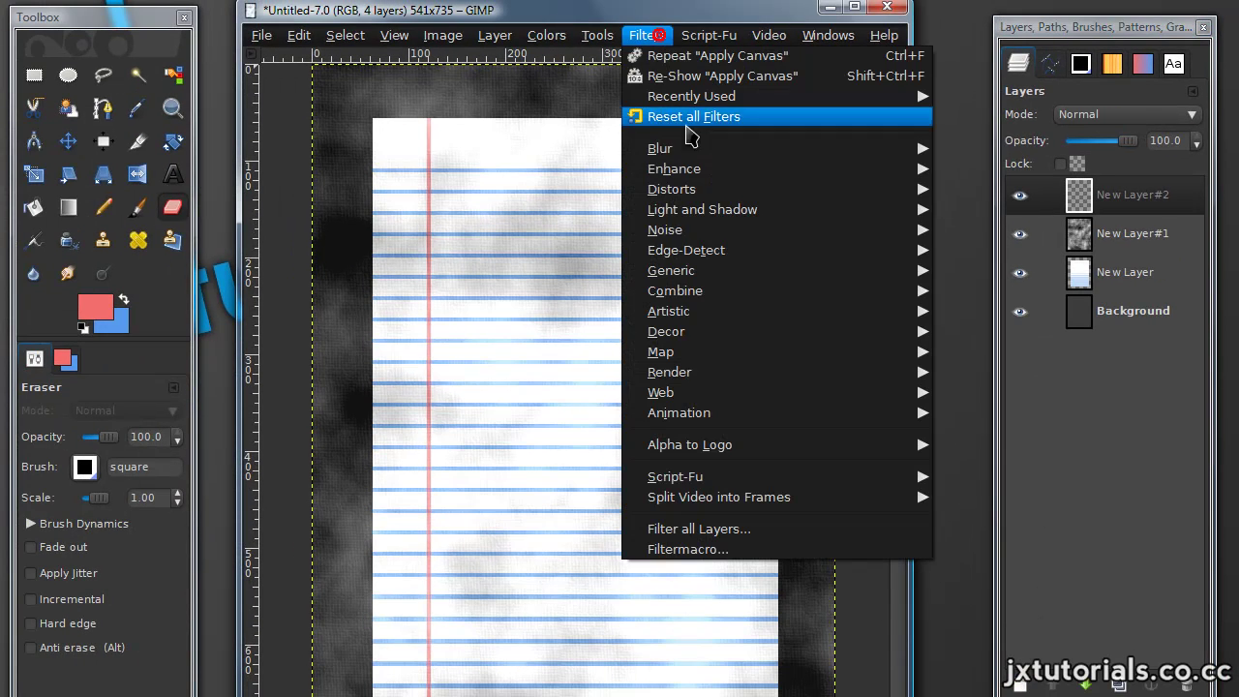
mouse_move(792, 315)
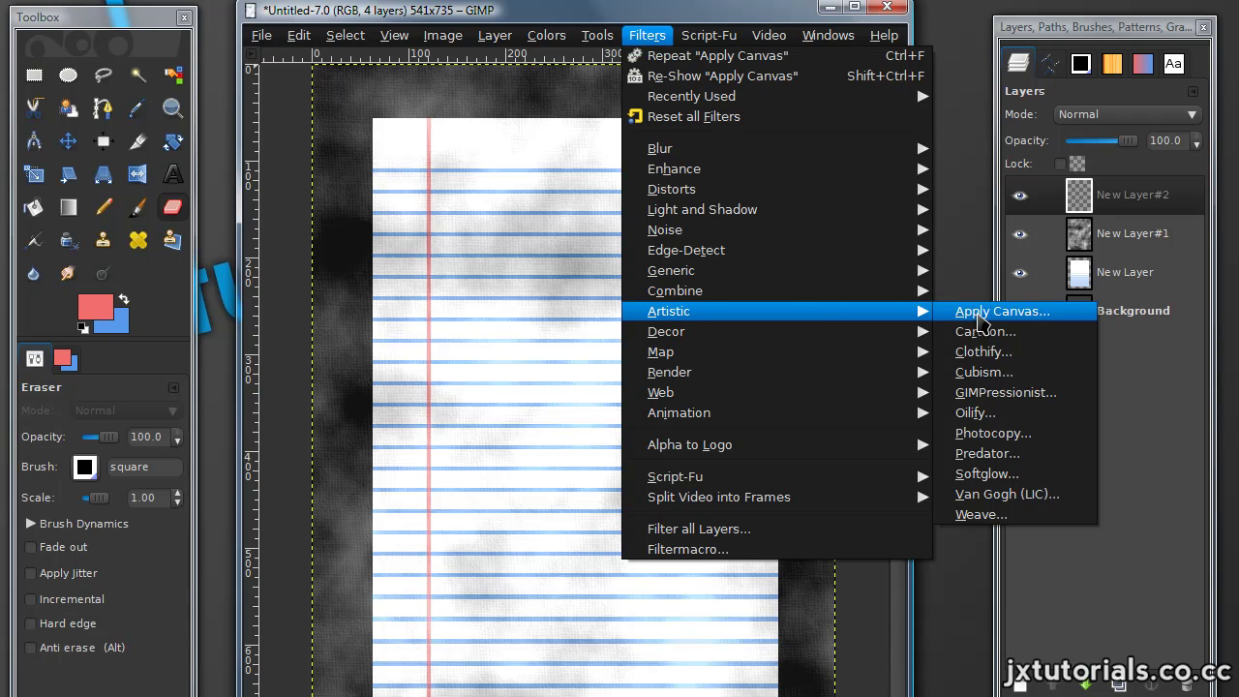
mouse_move(742, 376)
mouse_move(978, 377)
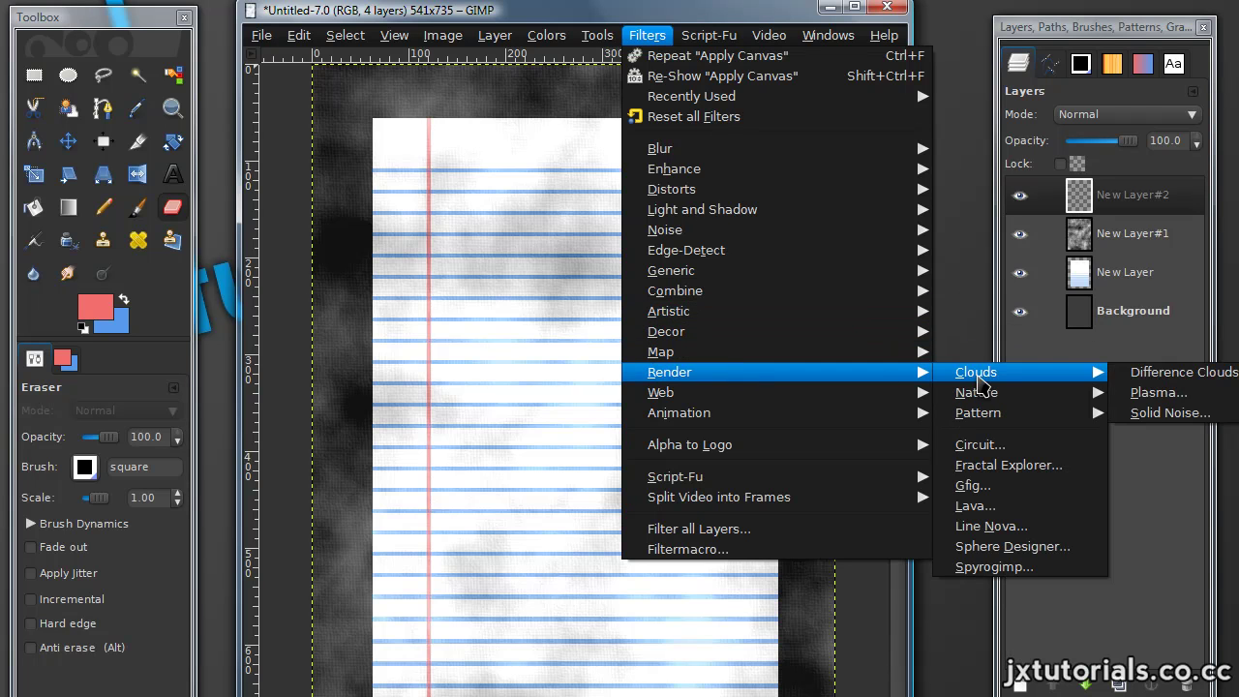
click(1158, 413)
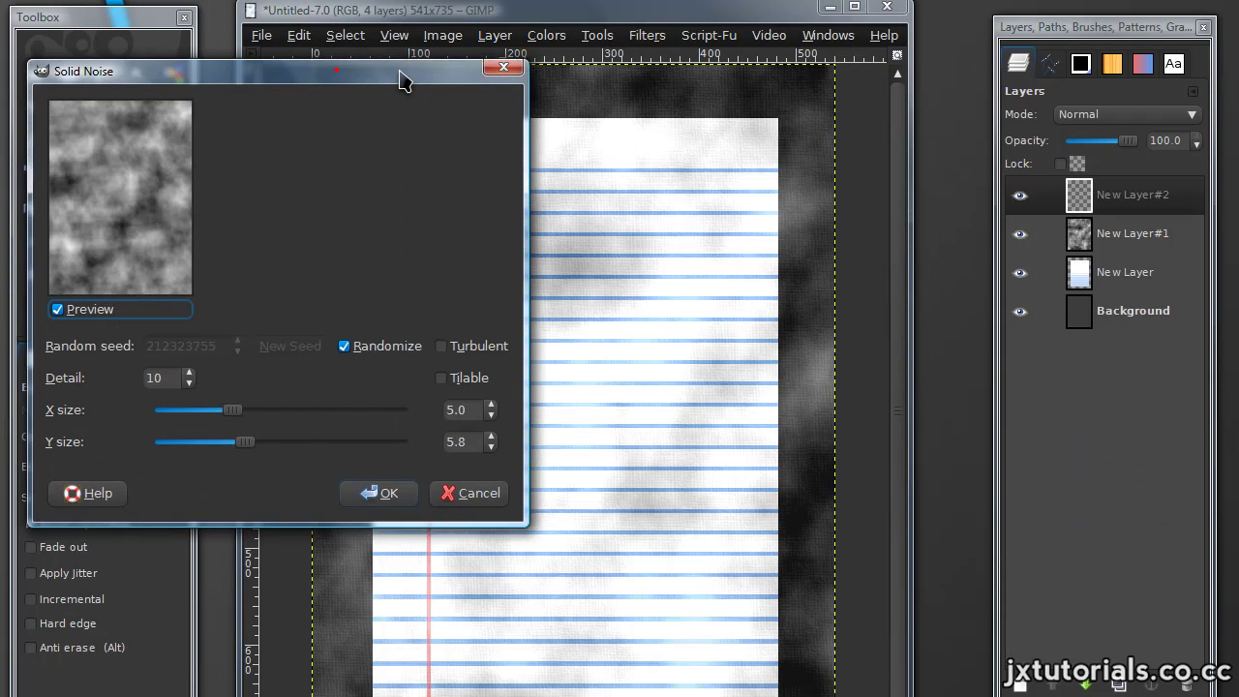
drag(404, 81, 500, 80)
click(511, 492)
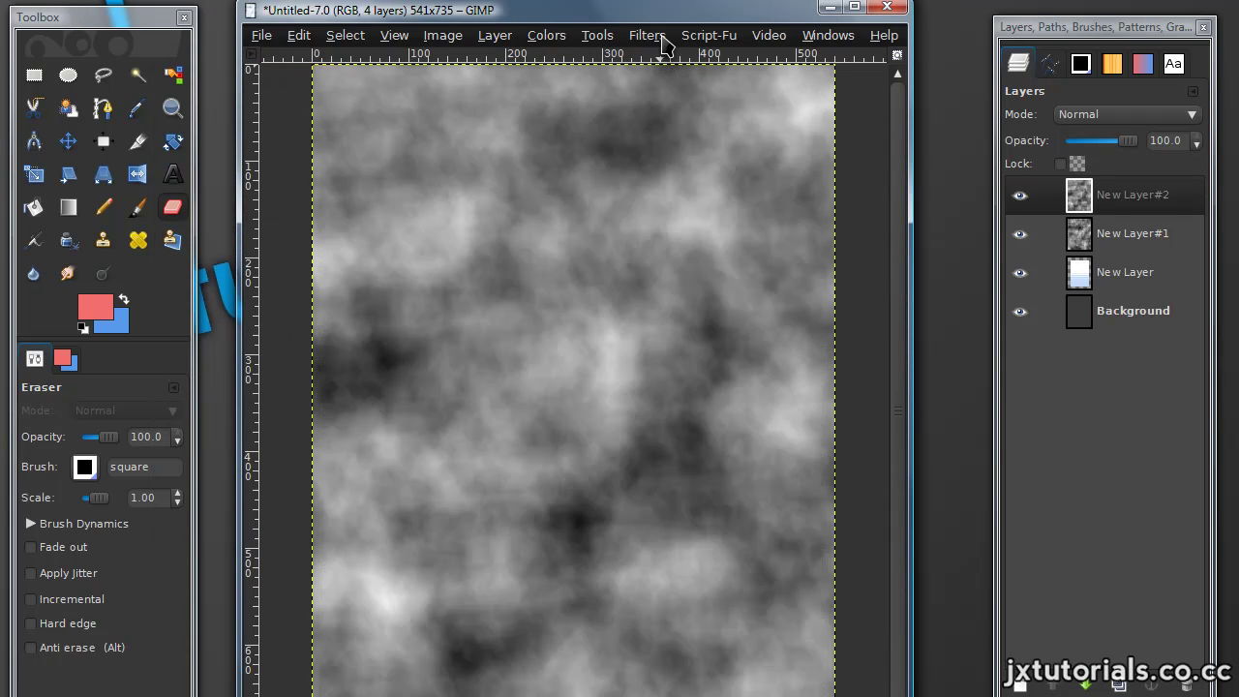
Step: Apply a canvas texture with depth 2 to the new cloud layer
click(647, 35)
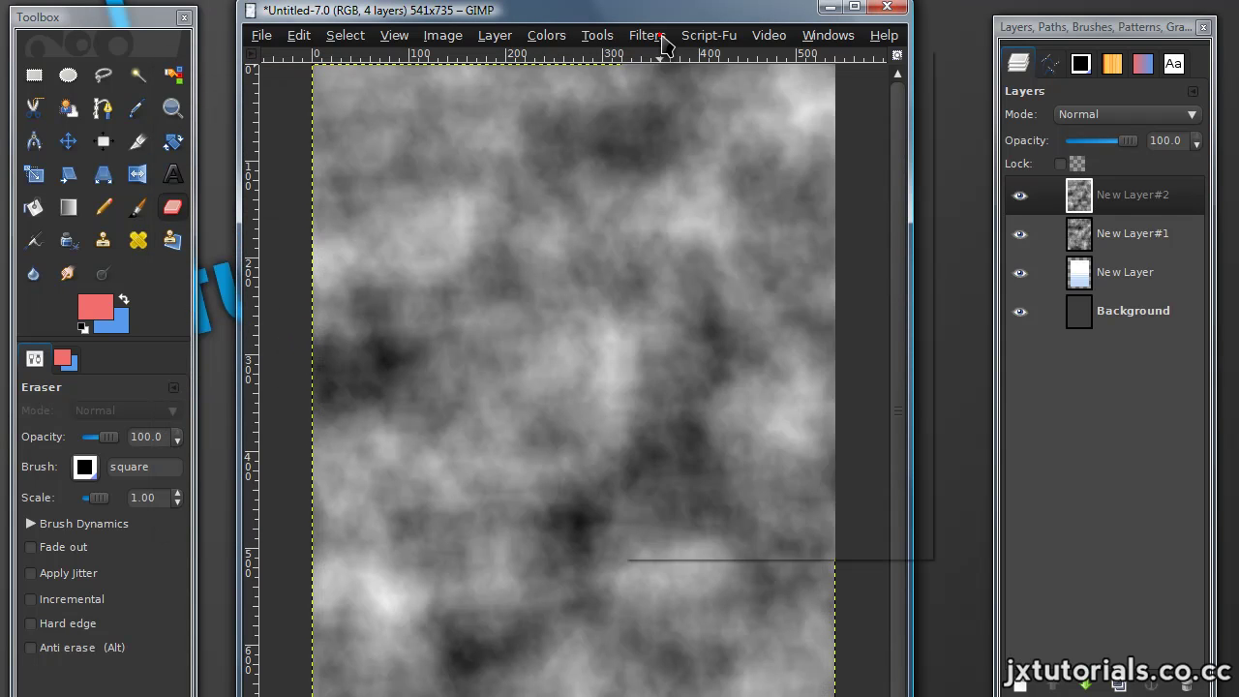
mouse_move(675, 315)
click(963, 311)
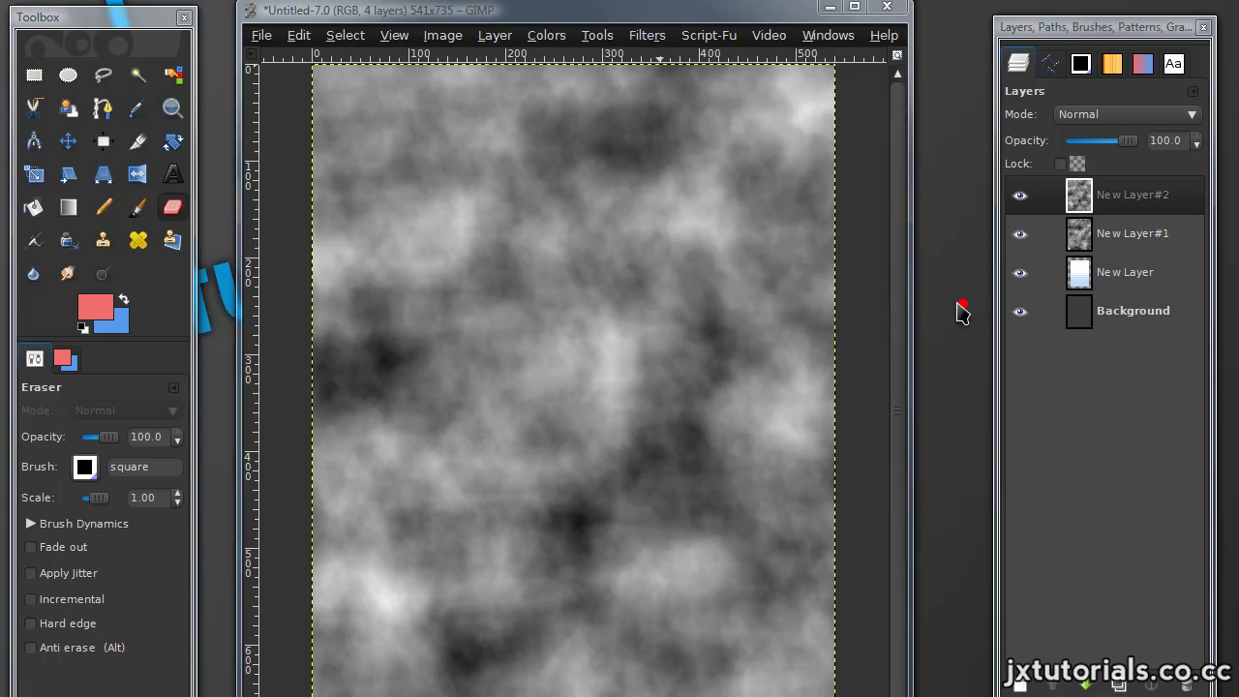
drag(206, 118, 520, 107)
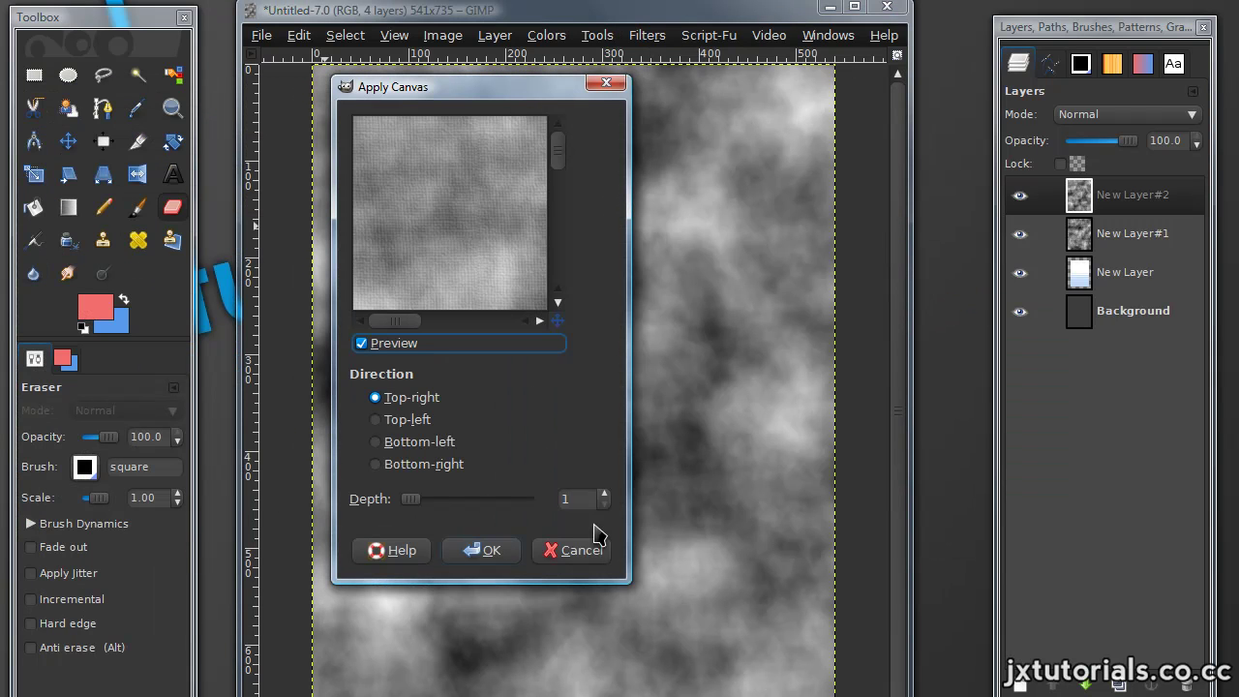
click(604, 495)
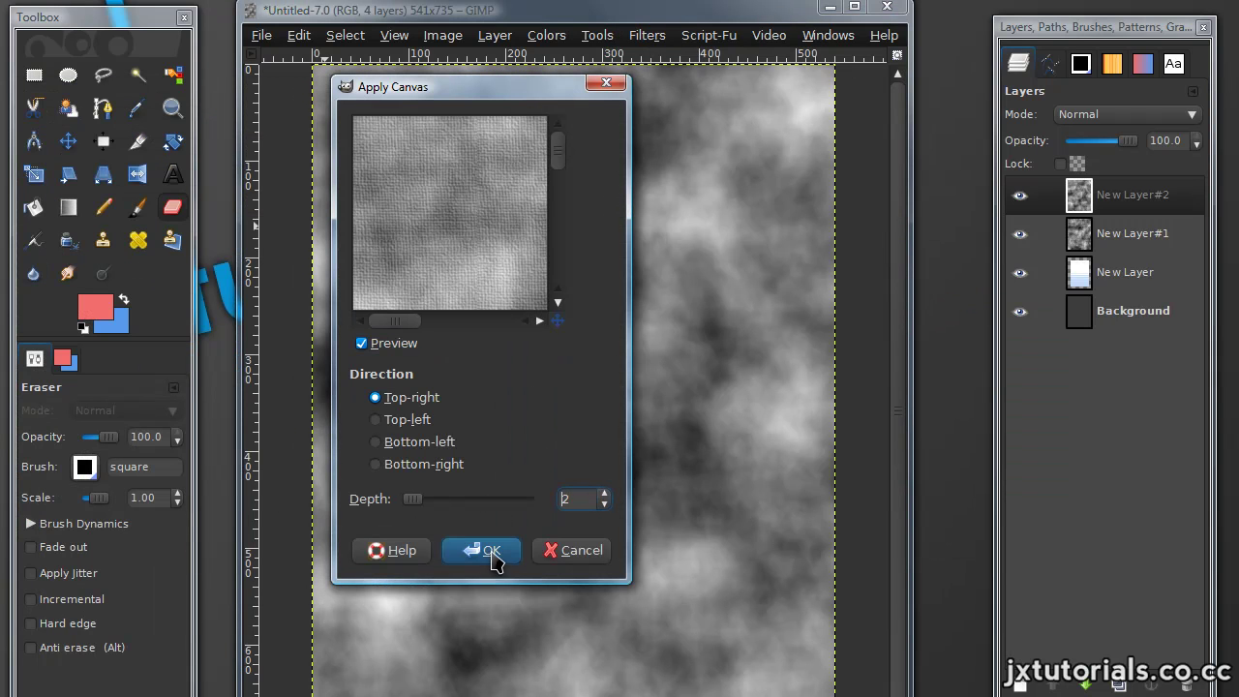
click(491, 553)
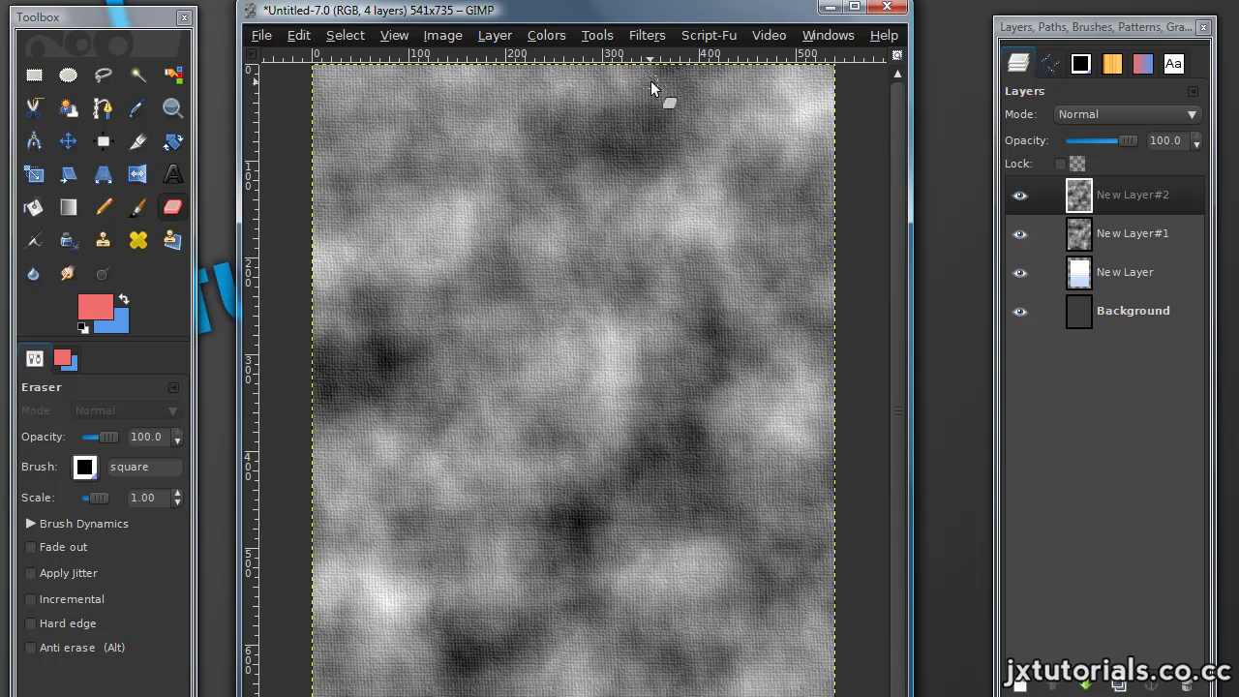
Step: Soften the cloud layer with a 5.0 px Gaussian blur
key(m)
click(646, 35)
mouse_move(661, 149)
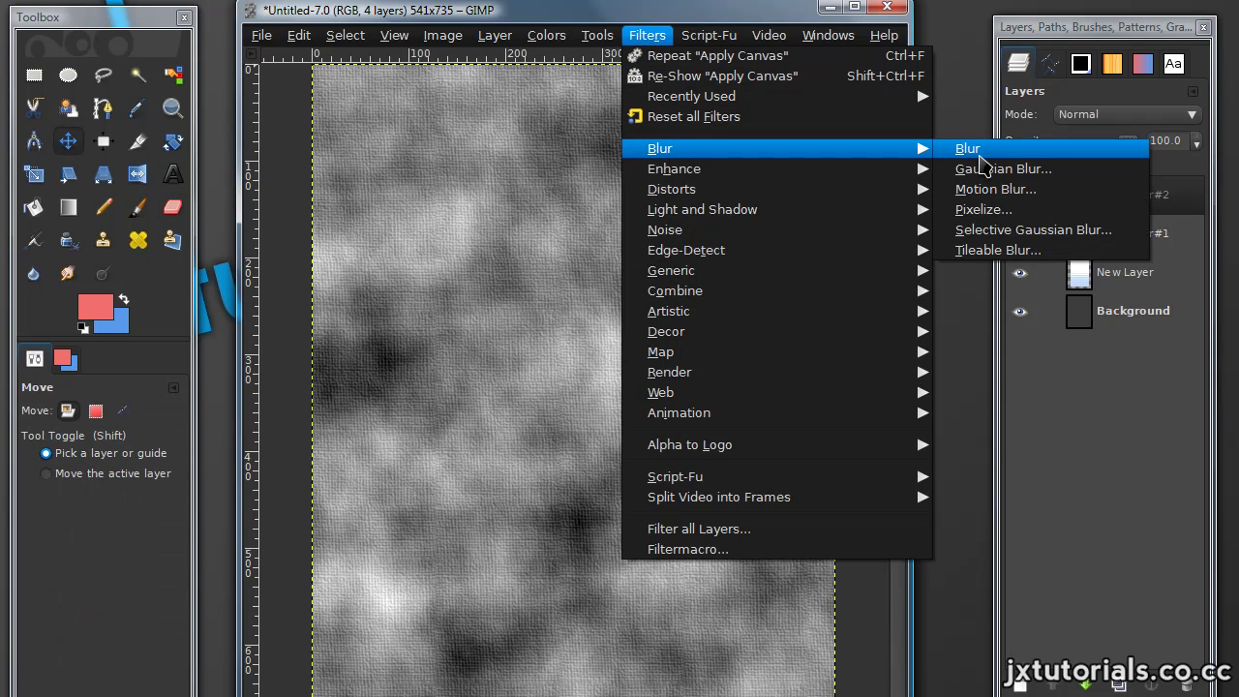
click(979, 166)
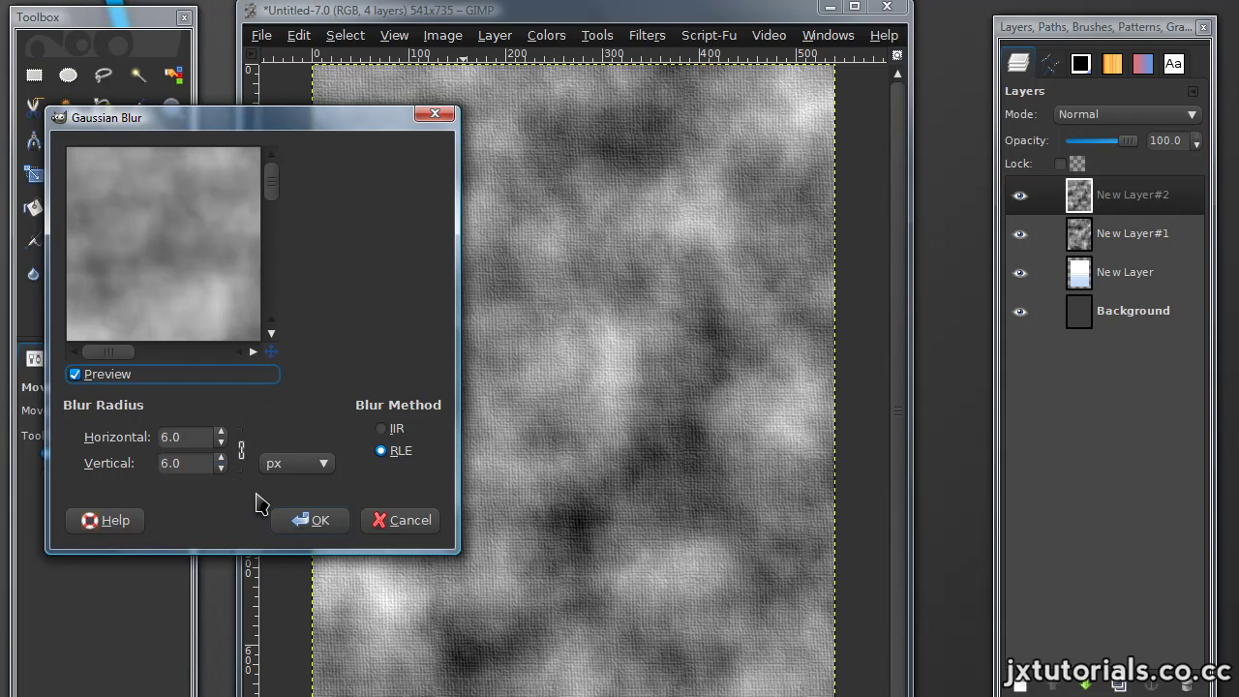
click(220, 469)
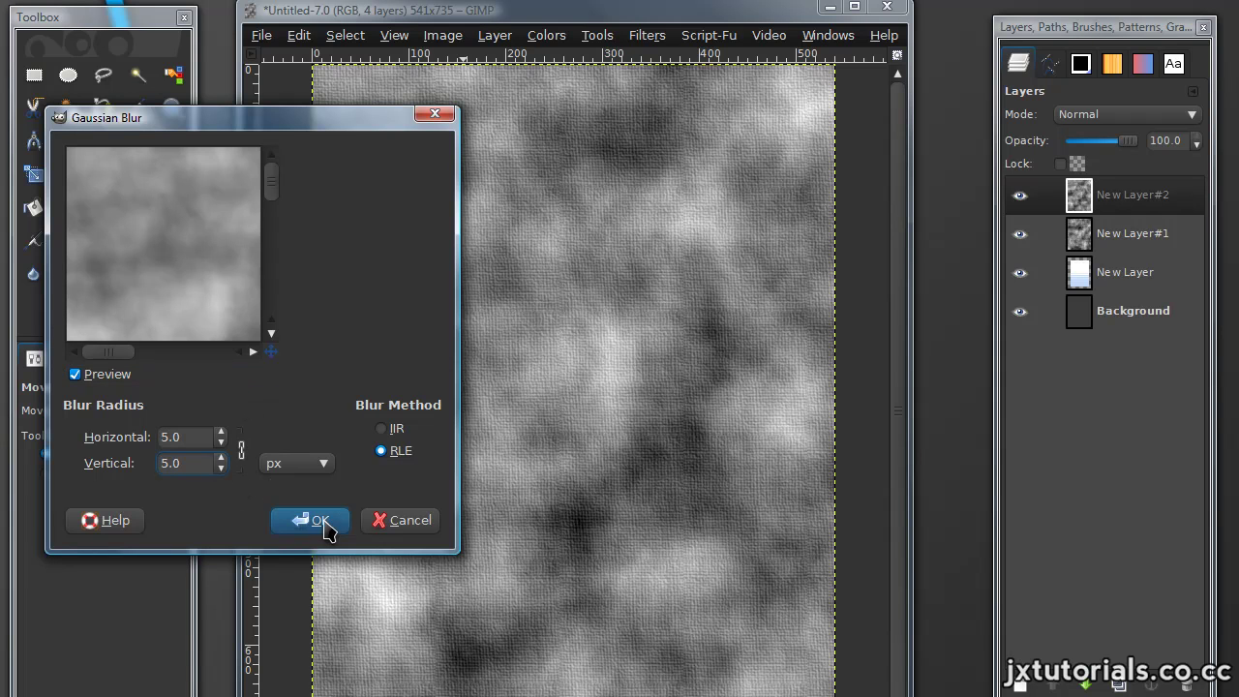
click(298, 528)
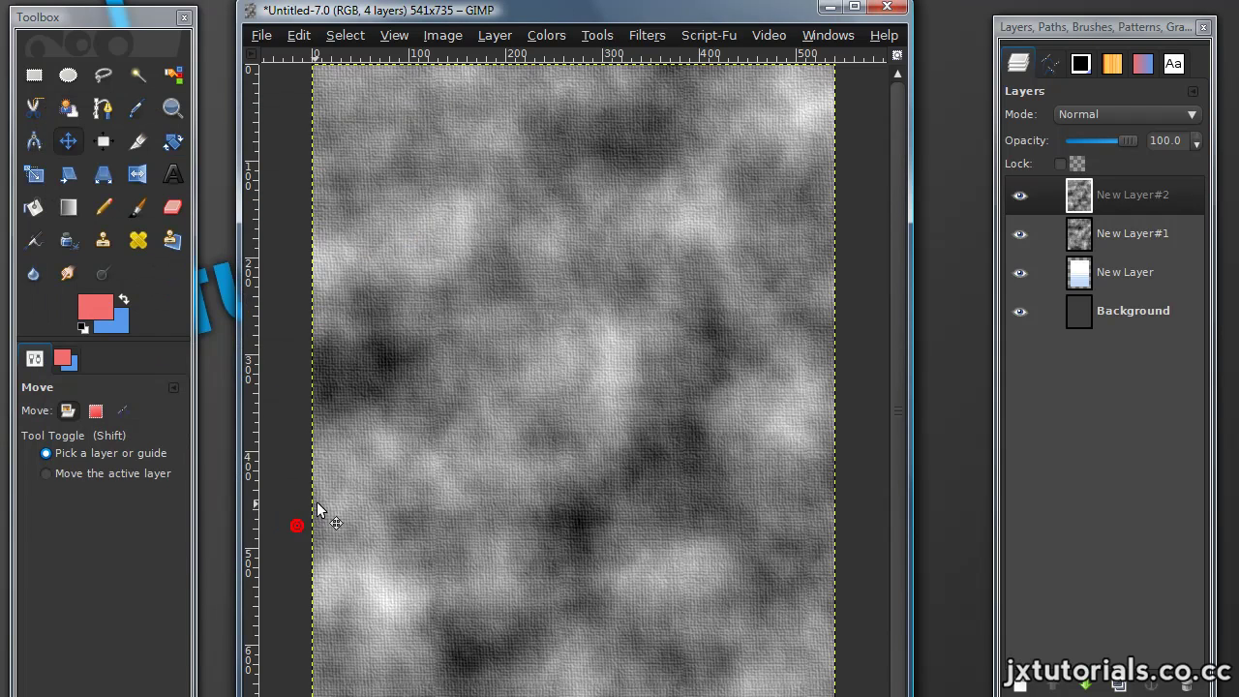
Step: Displace the lined paper layer by 10 in X and Y, using New Layer#2 as both maps
click(1128, 276)
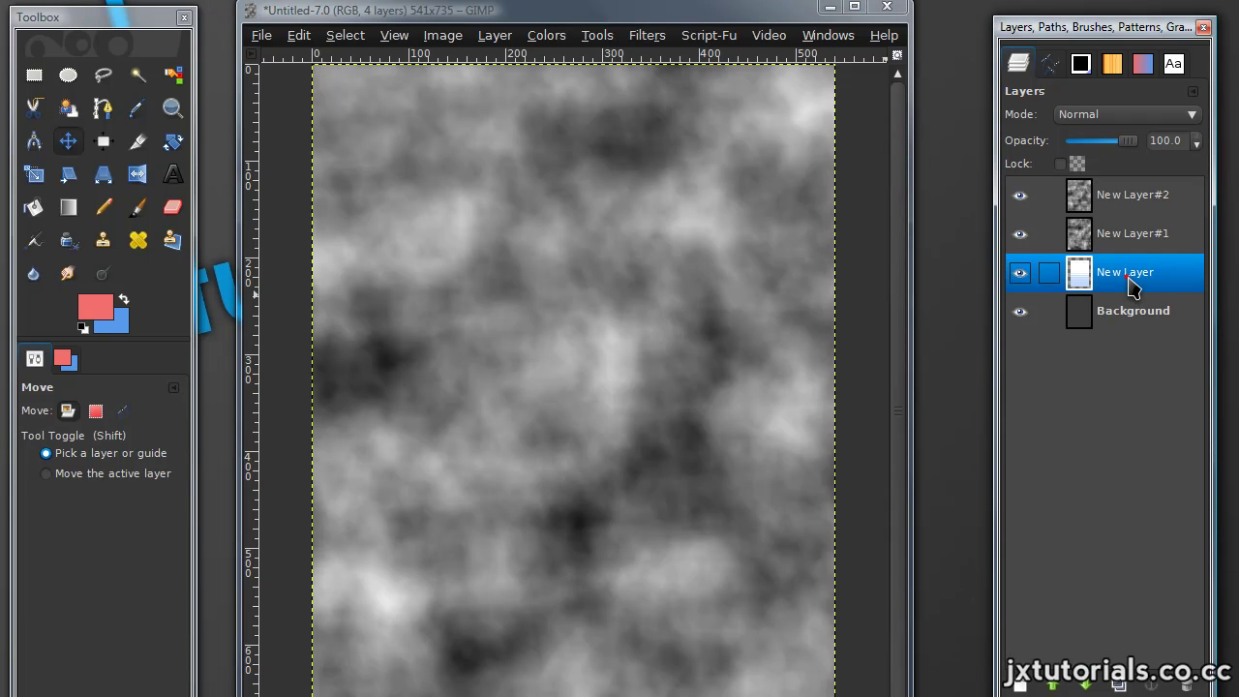
click(647, 35)
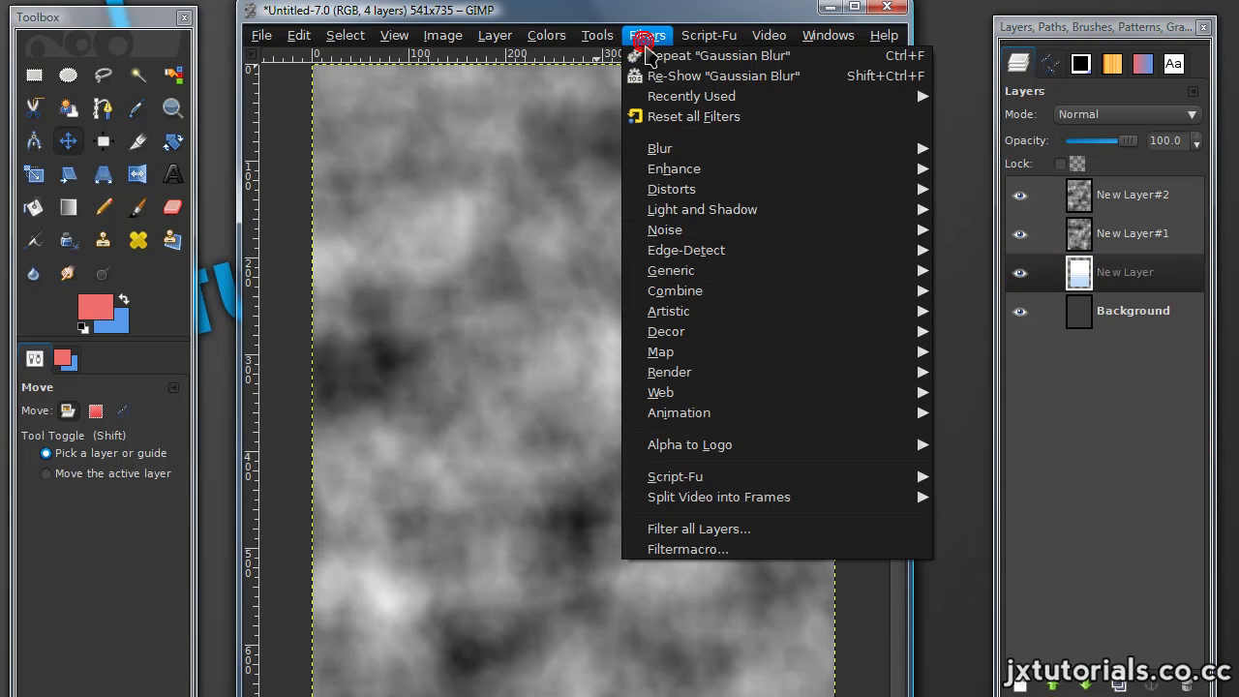
mouse_move(685, 351)
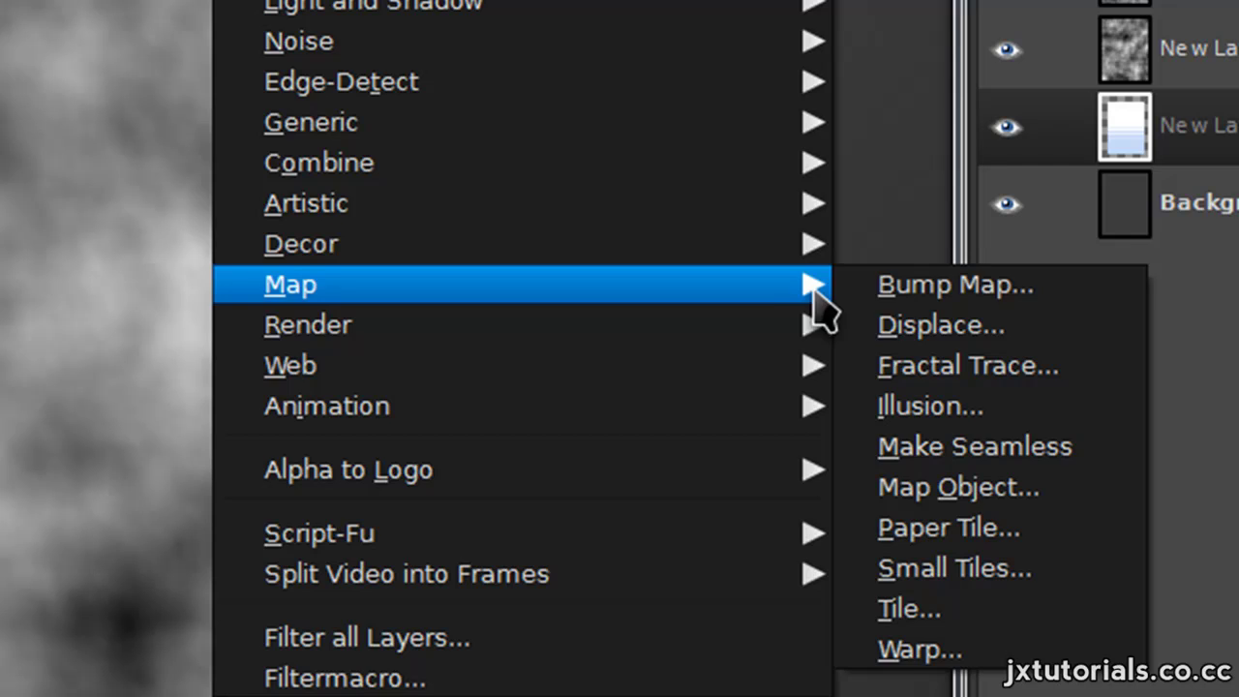
click(862, 324)
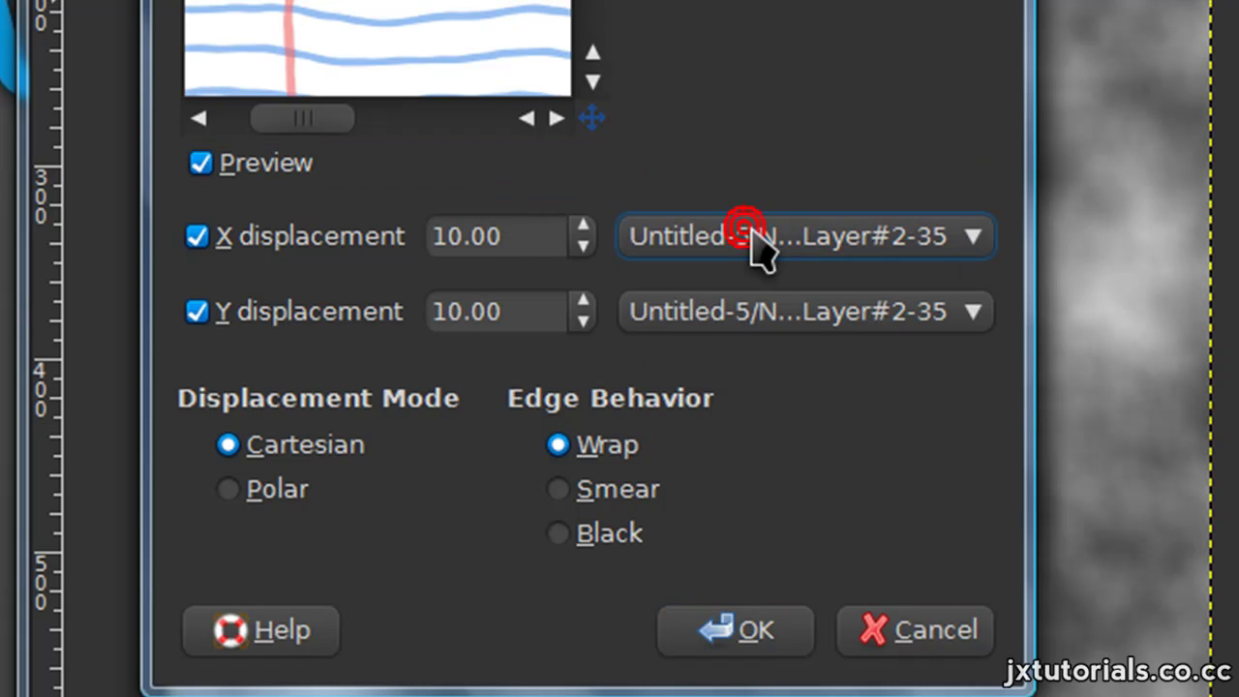
click(748, 233)
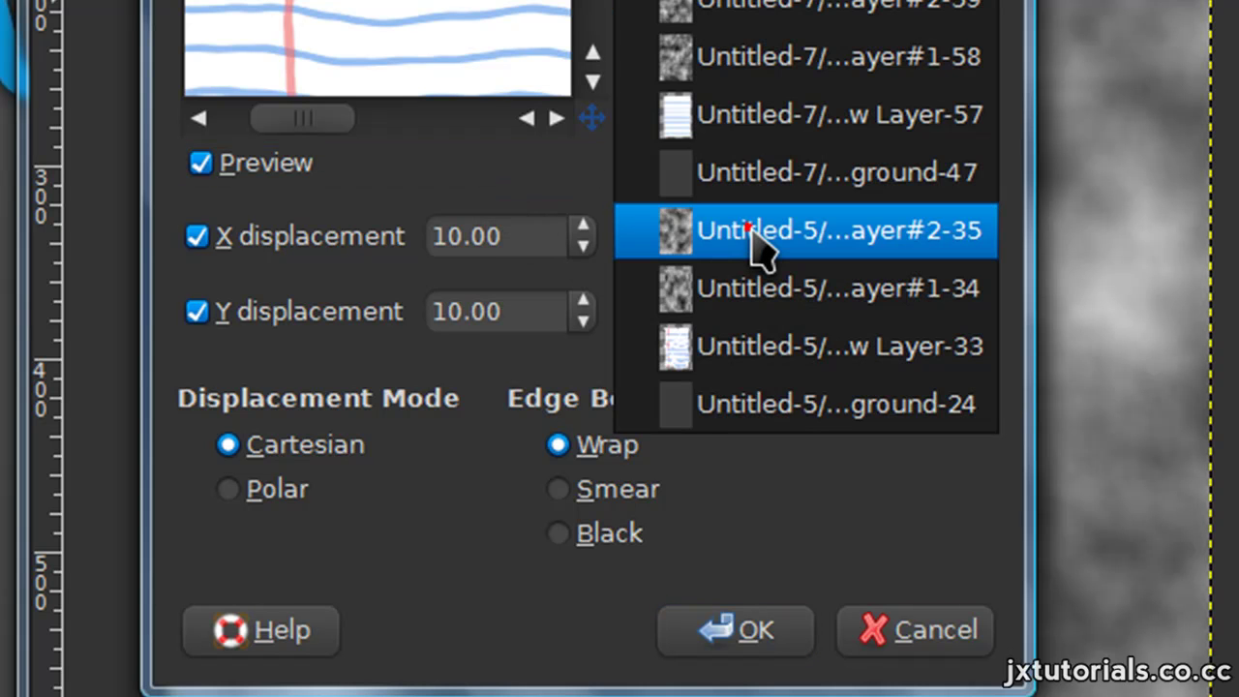
click(825, 5)
click(753, 310)
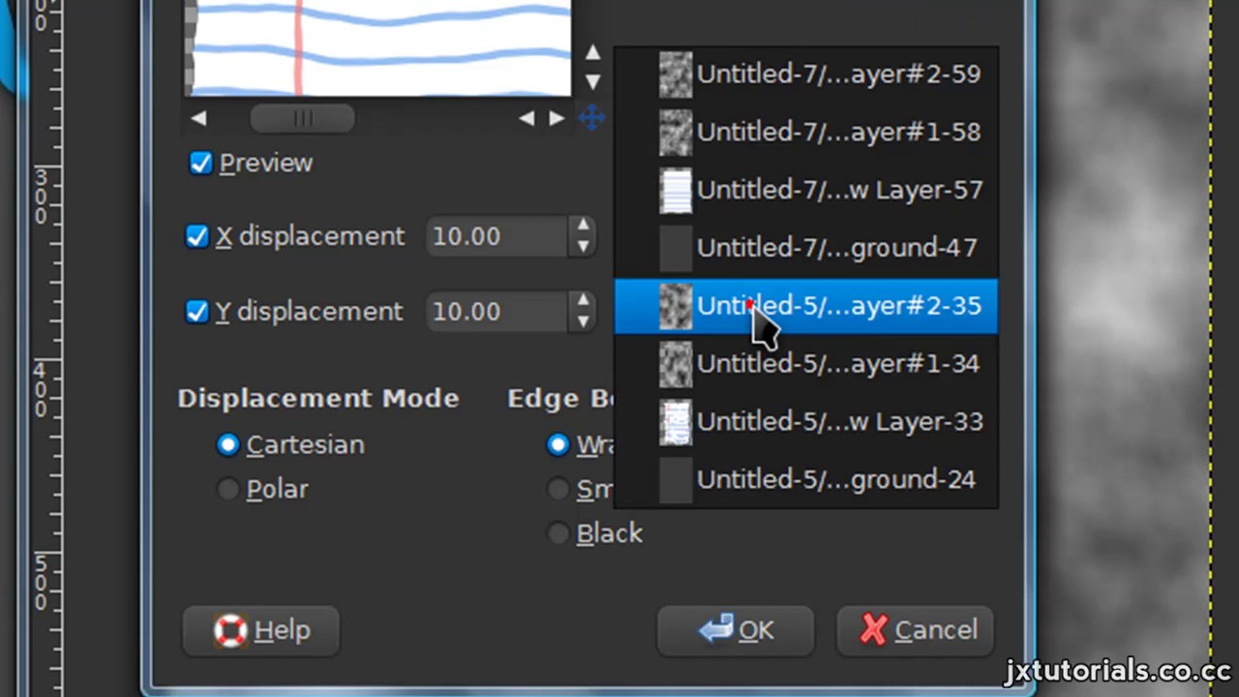
click(753, 310)
click(725, 309)
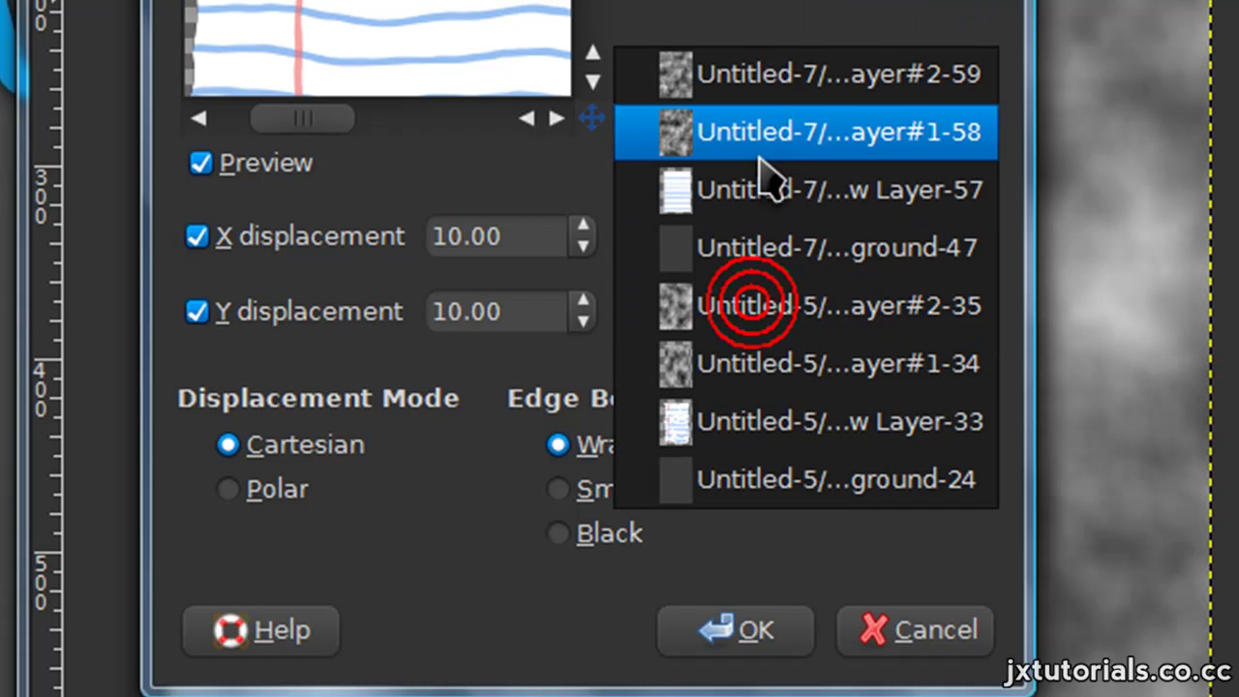
click(772, 89)
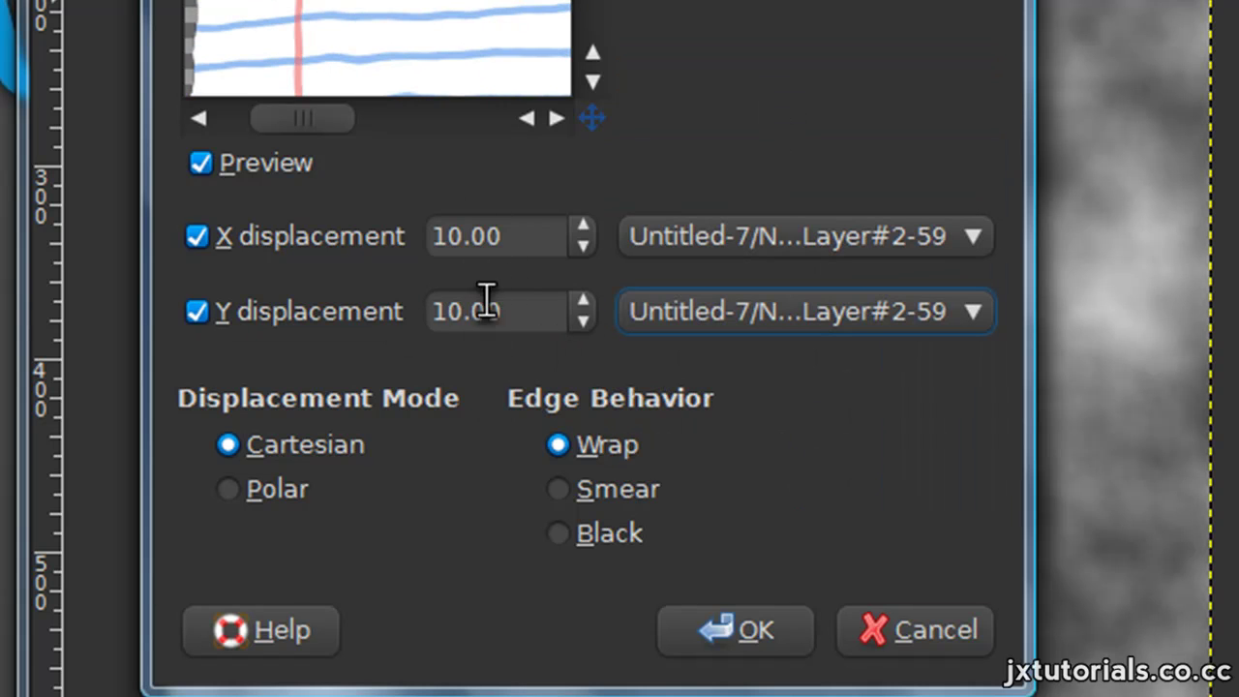
click(901, 240)
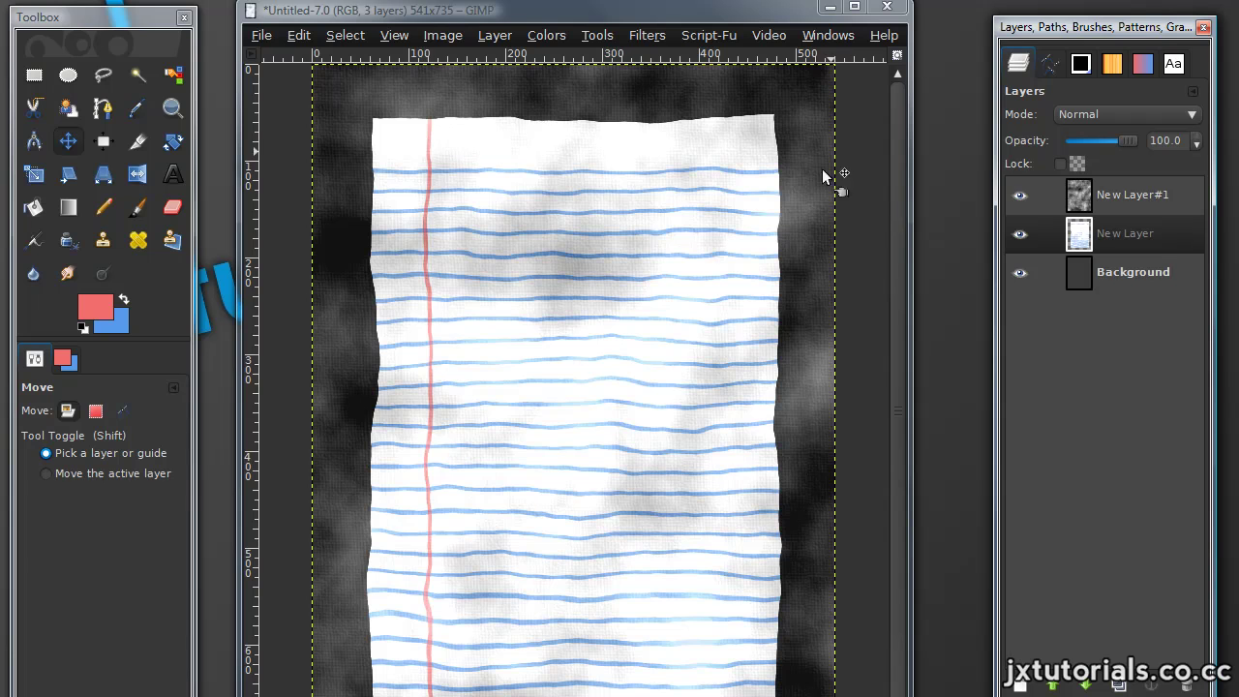
Step: Select everything outside the paper's outline on the cloud grain layer
right_click(1129, 234)
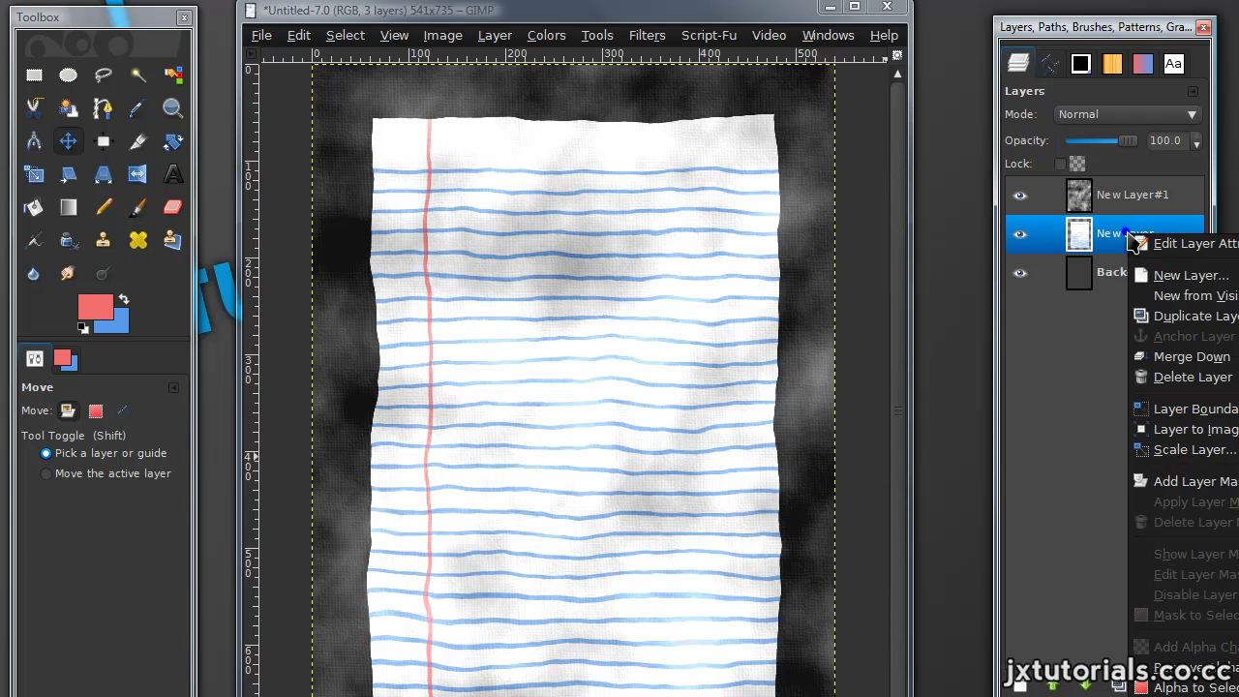
click(1222, 678)
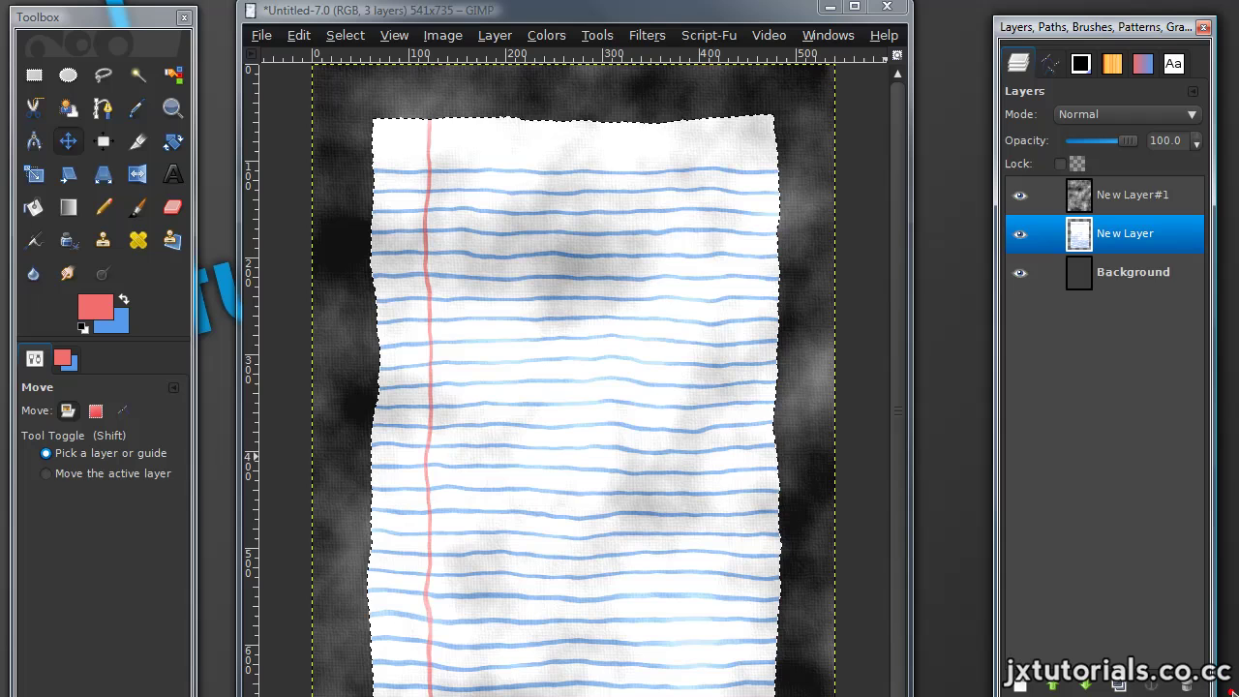
click(1104, 200)
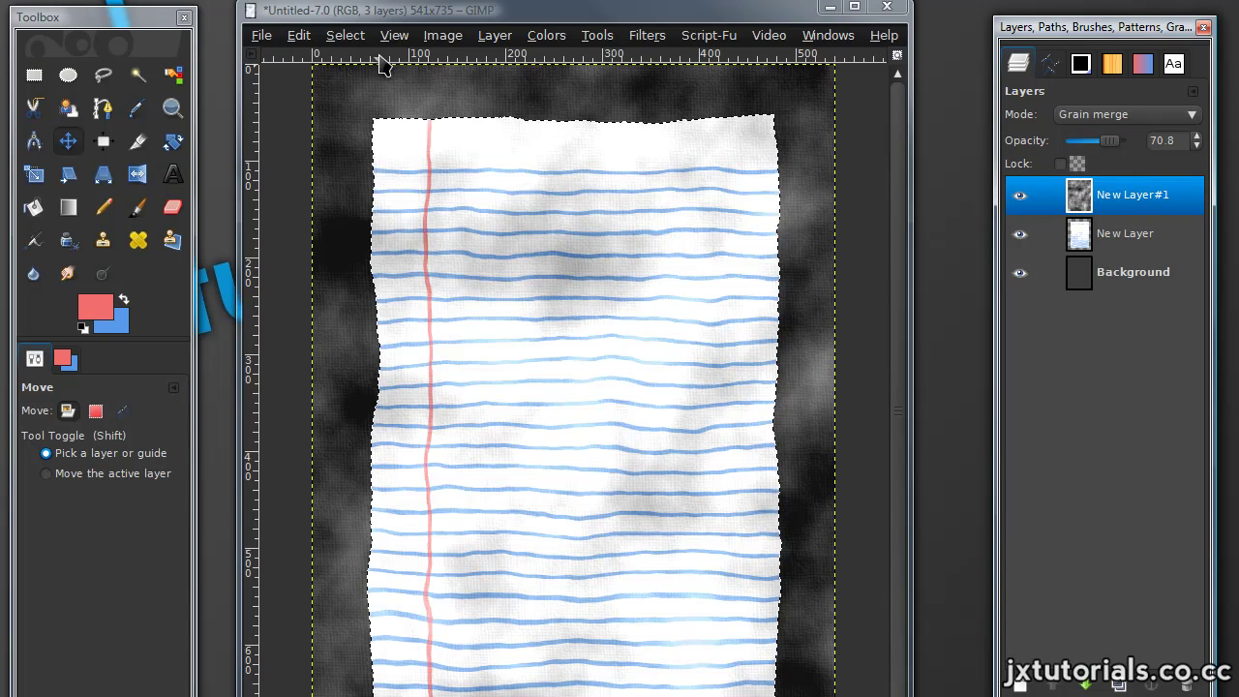
click(346, 35)
click(386, 91)
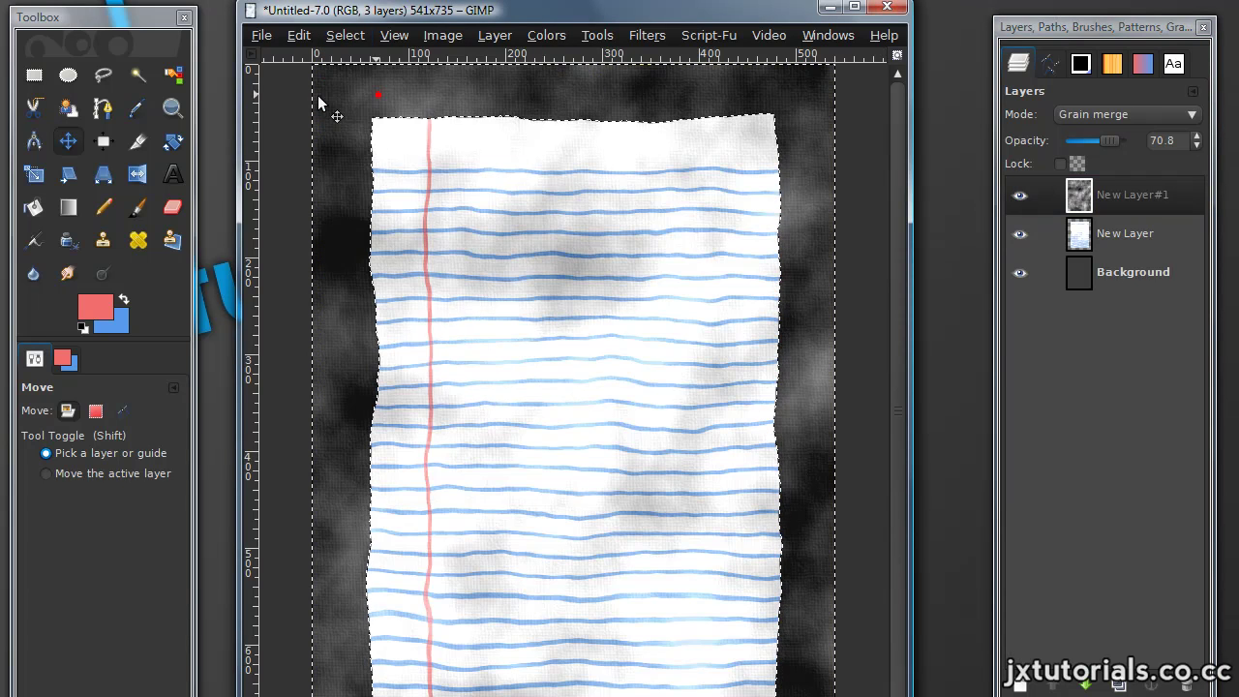
Step: Erase the clouds around the paper with the big round brush, then deselect
click(175, 212)
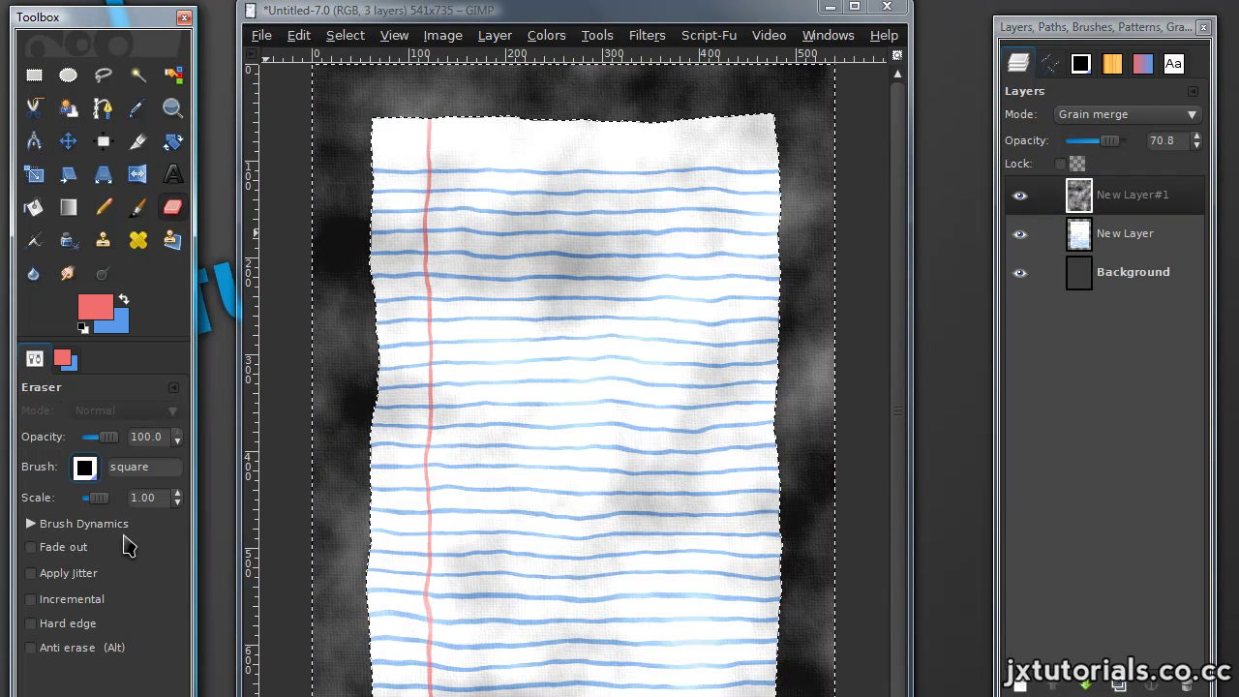
click(84, 467)
scroll(126, 581, down, 1)
click(102, 497)
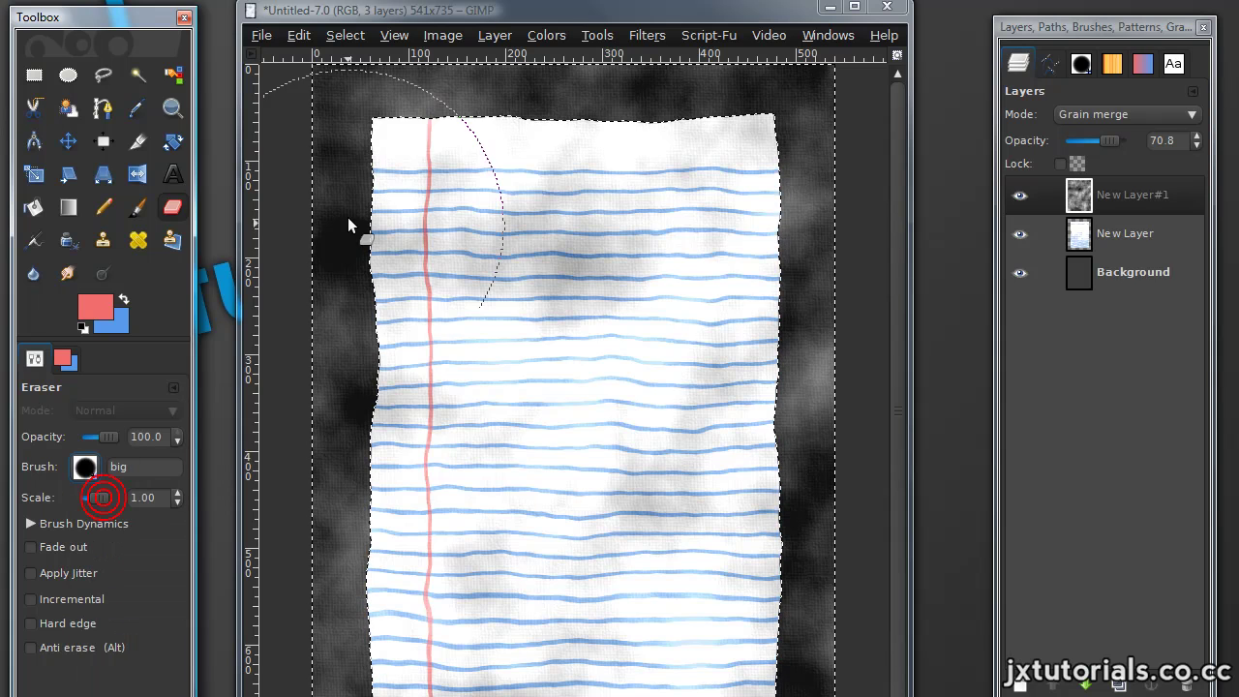
mouse_move(347, 217)
mouse_down()
mouse_move(821, 127)
mouse_move(338, 205)
mouse_move(344, 690)
mouse_move(345, 340)
mouse_up()
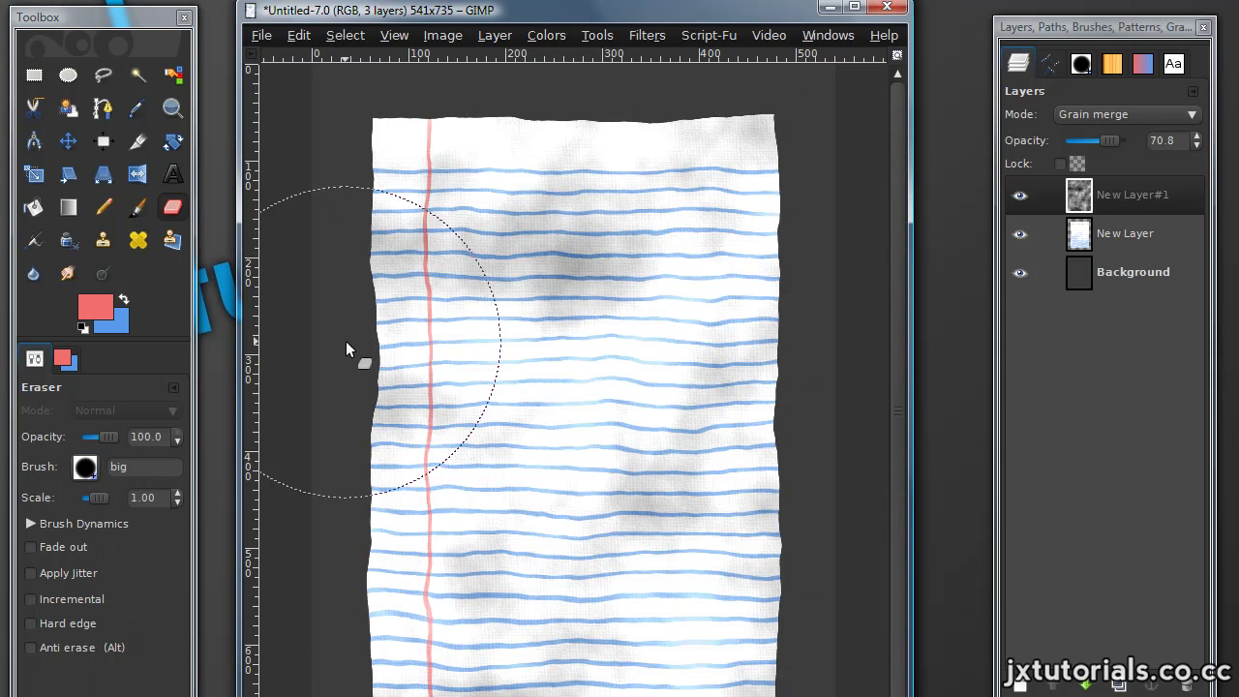
click(346, 35)
click(347, 75)
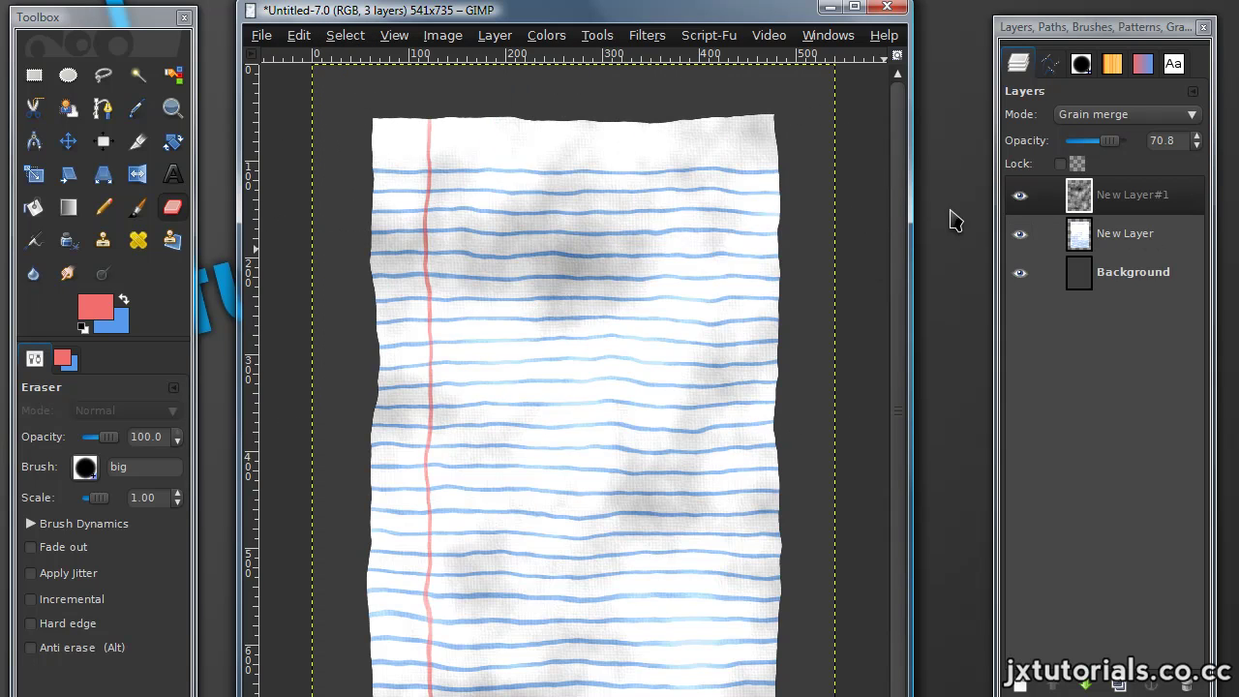
Step: Add a black Drop Shadow to the lined paper layer with offsets 0,0 and blur radius 15
click(1125, 233)
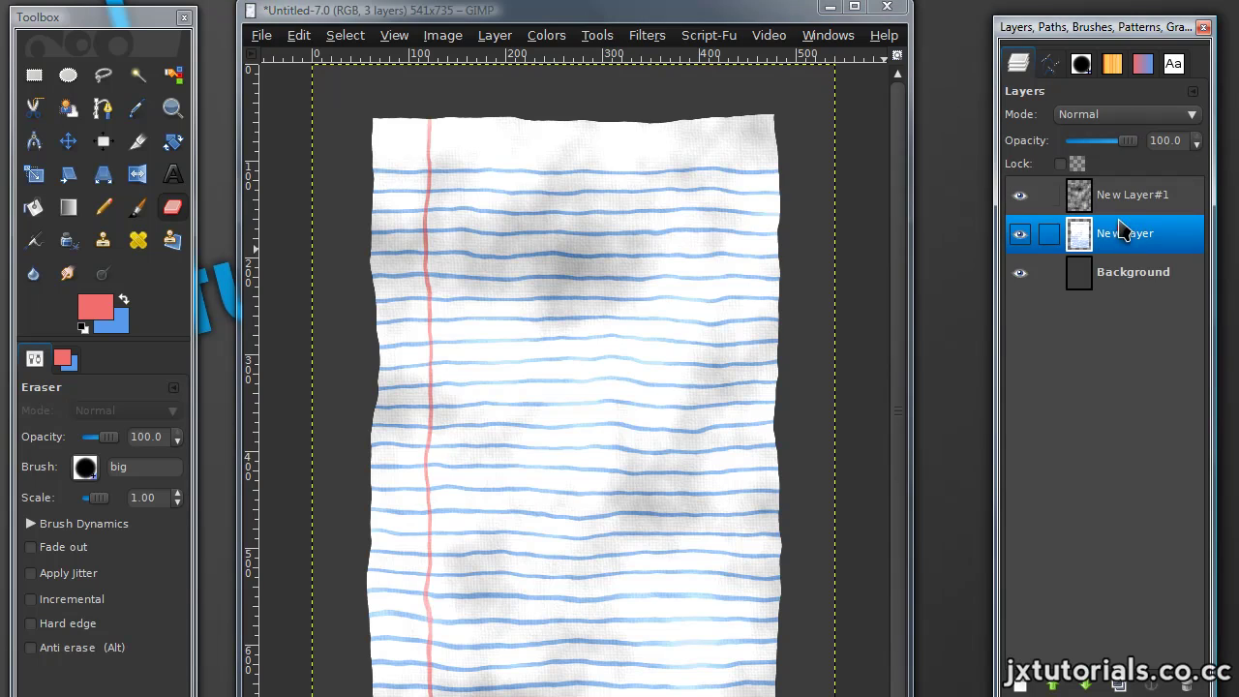
click(647, 35)
mouse_move(684, 214)
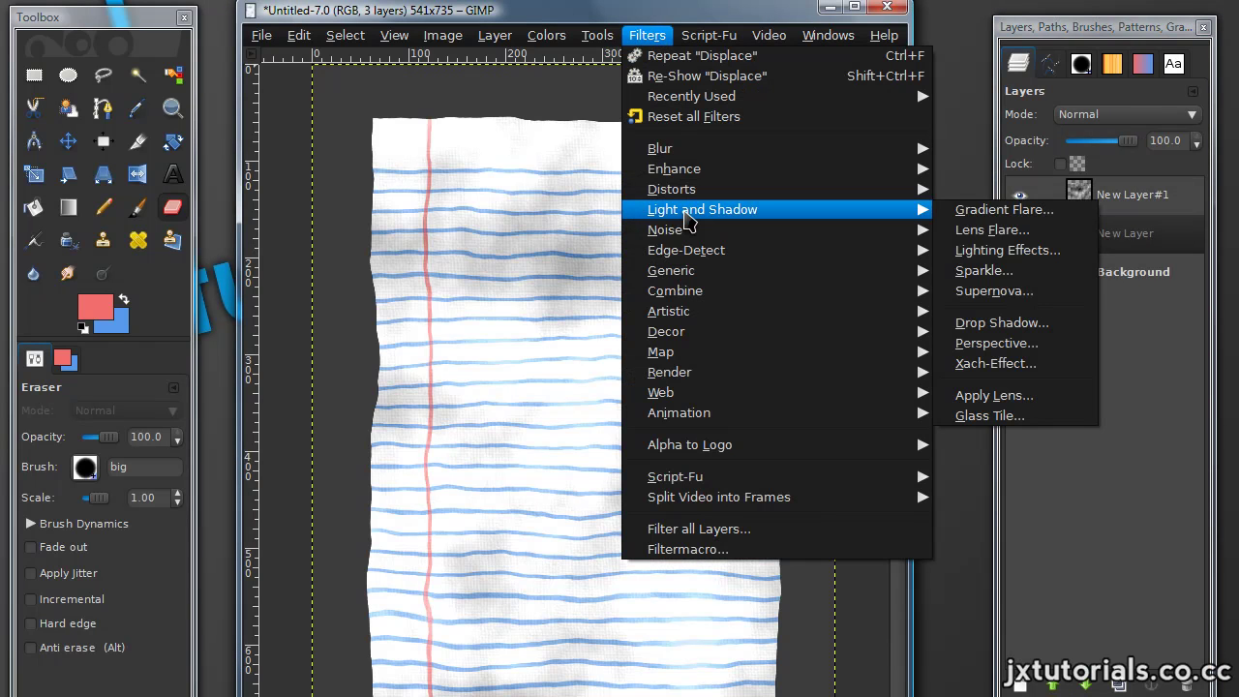
click(971, 322)
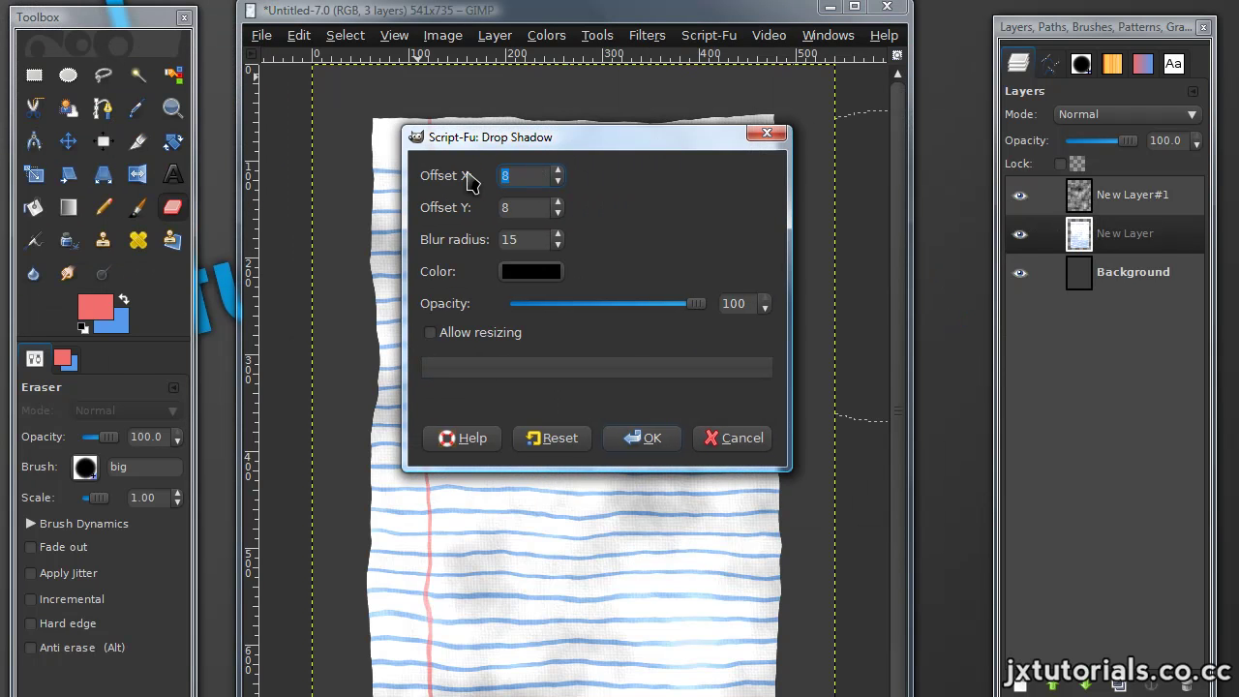
click(647, 446)
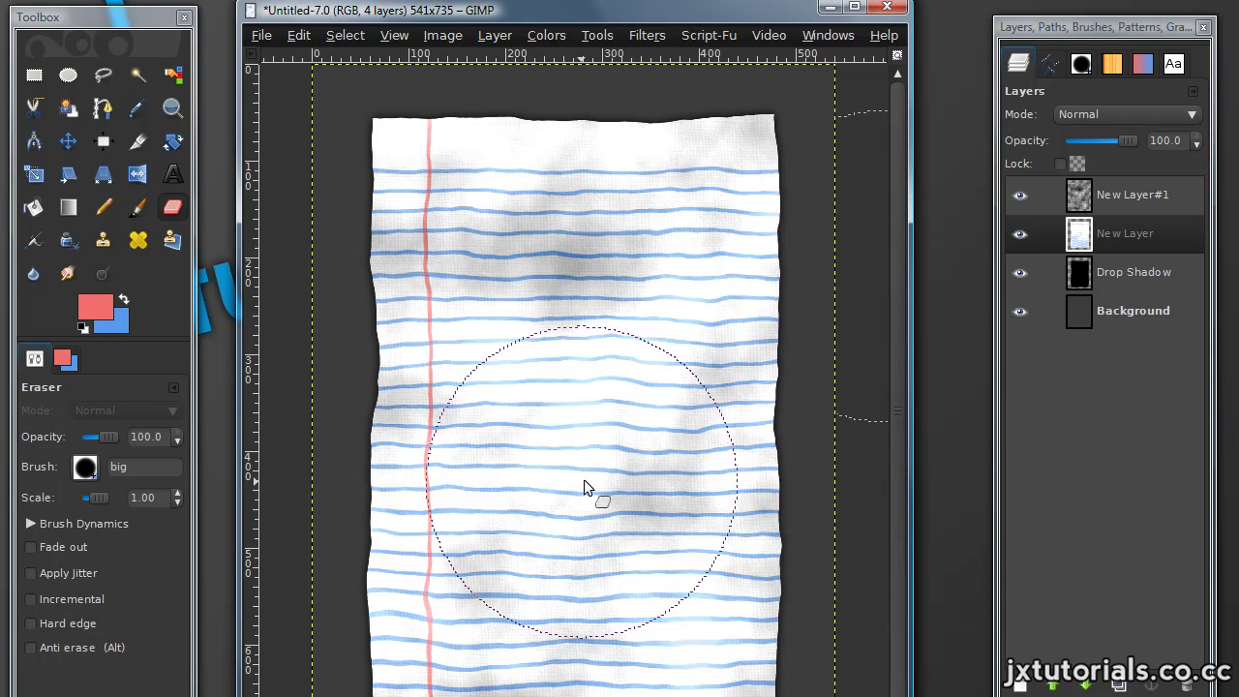
Step: Select the Background layer in the Layers panel
click(1108, 321)
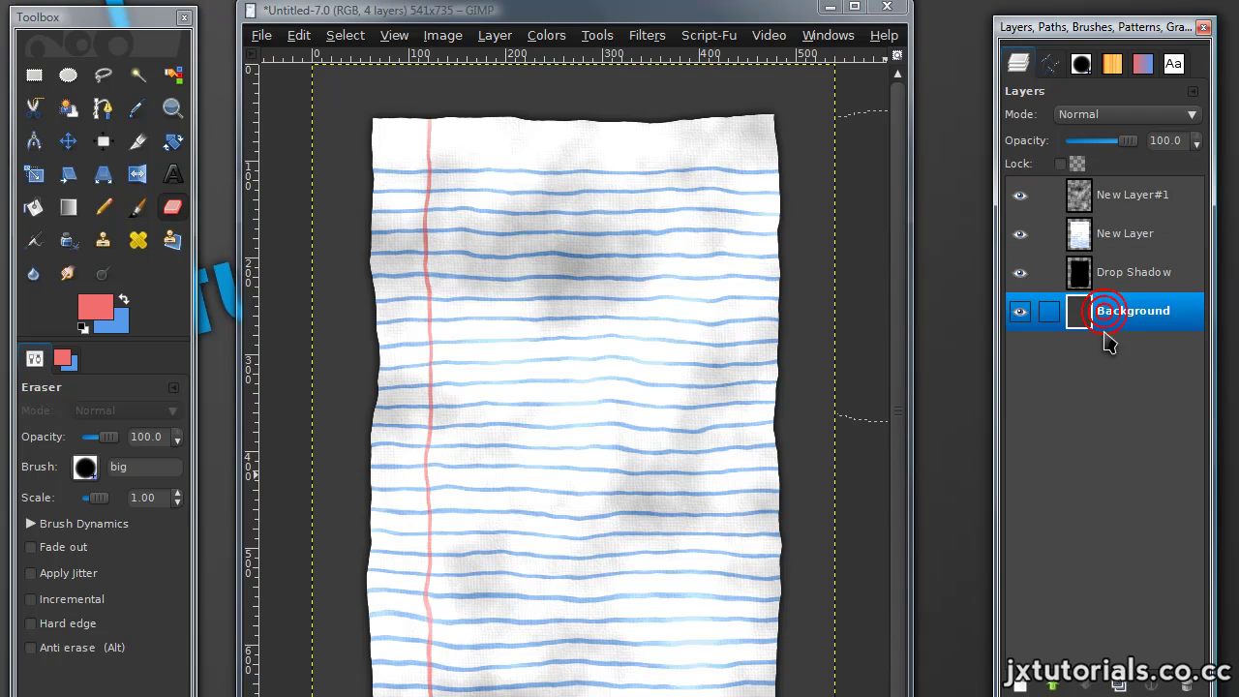